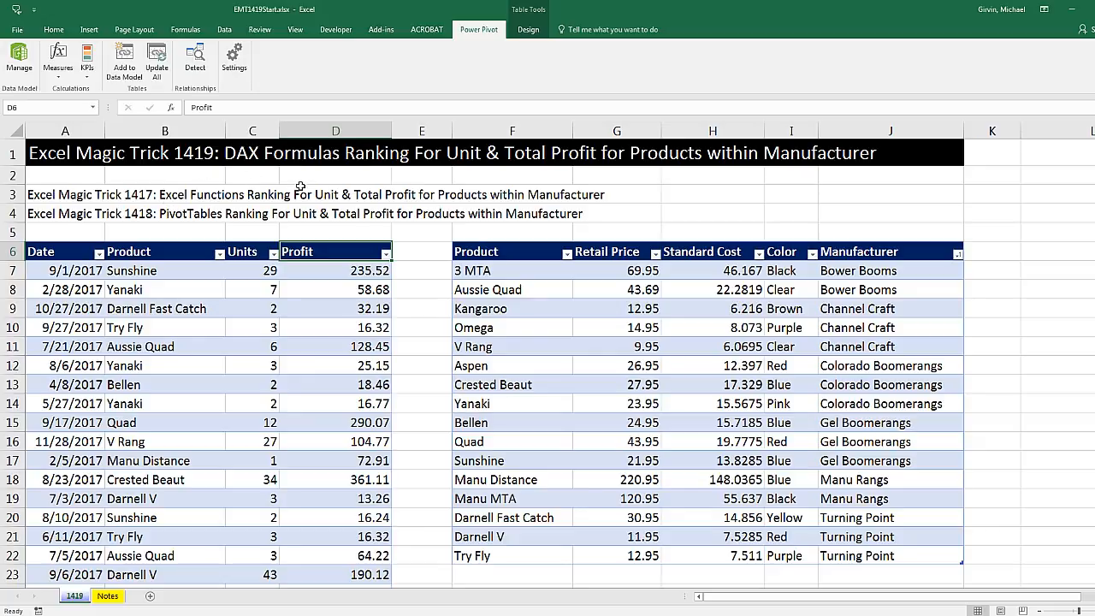
Review the source table and the sample PivotTable's total and unit profit rankings, including the Gel Boomerangs products
click(136, 272)
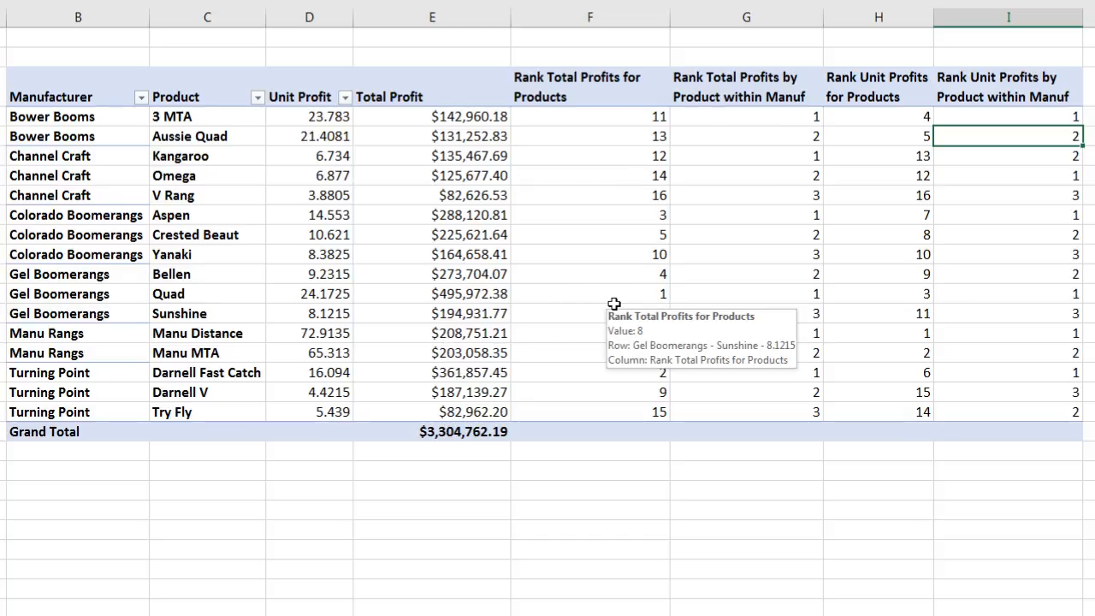
click(607, 378)
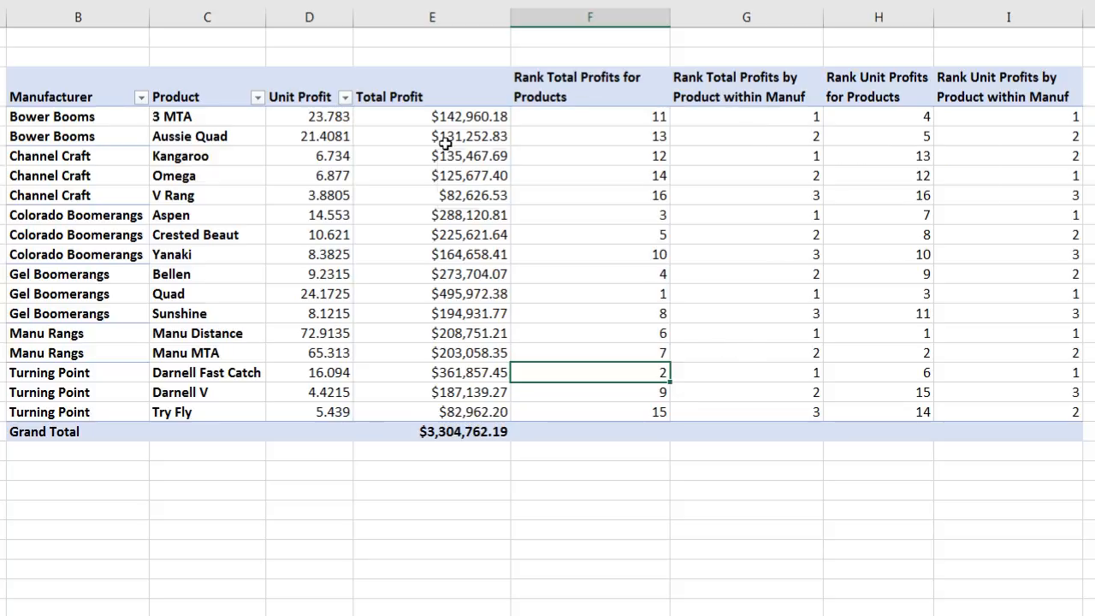
drag(114, 275, 719, 313)
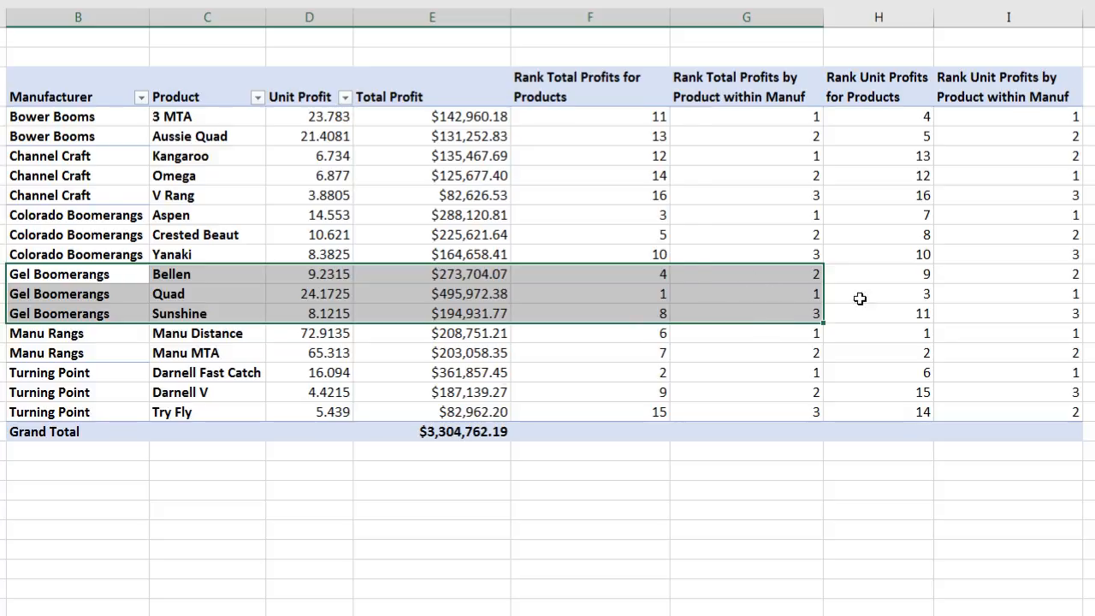
click(899, 274)
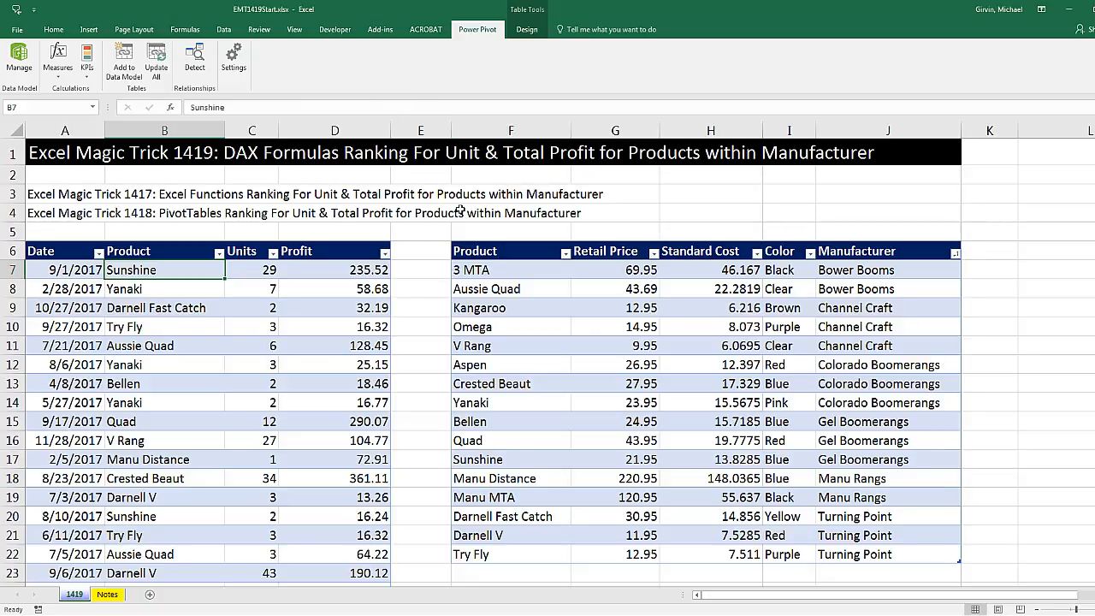
Open the Power Pivot data model and examine the fUnits and dProduct tables, the hidden Profit column and the table relationship
click(18, 68)
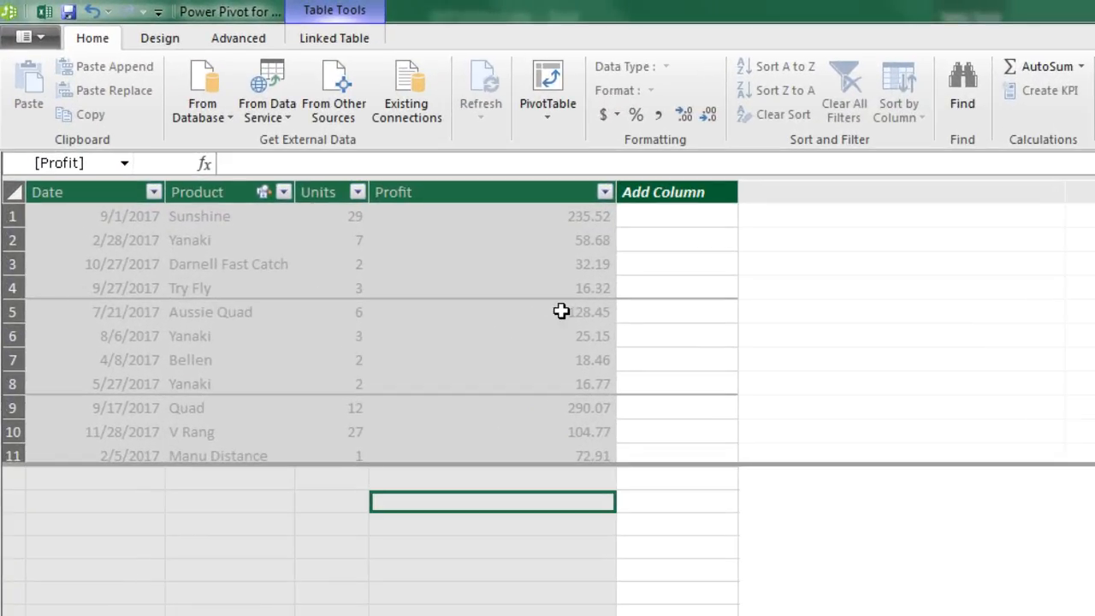
right_click(468, 189)
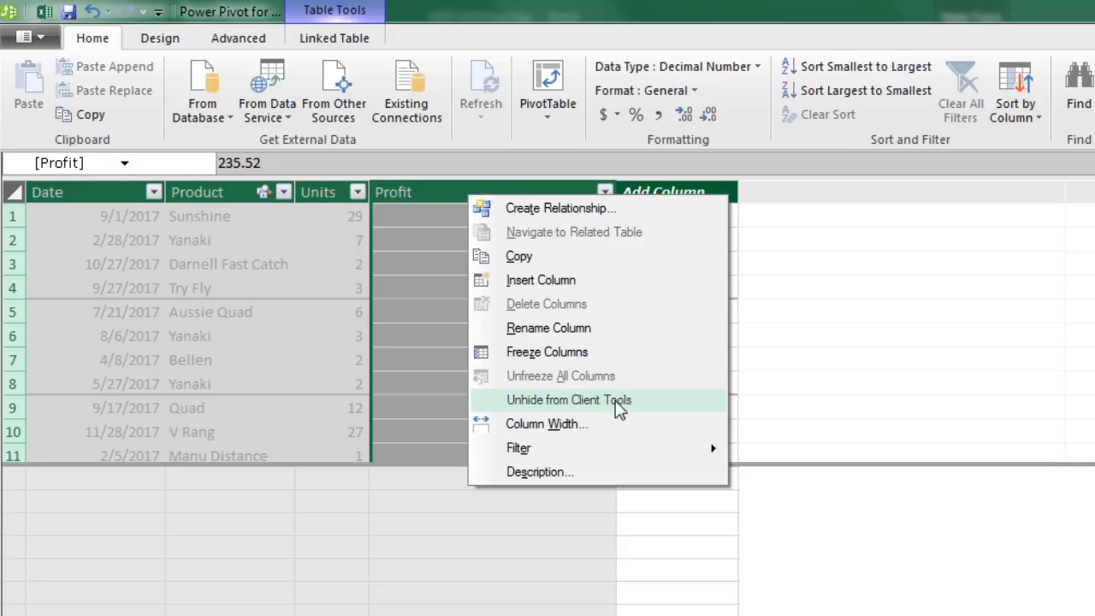
key(Escape)
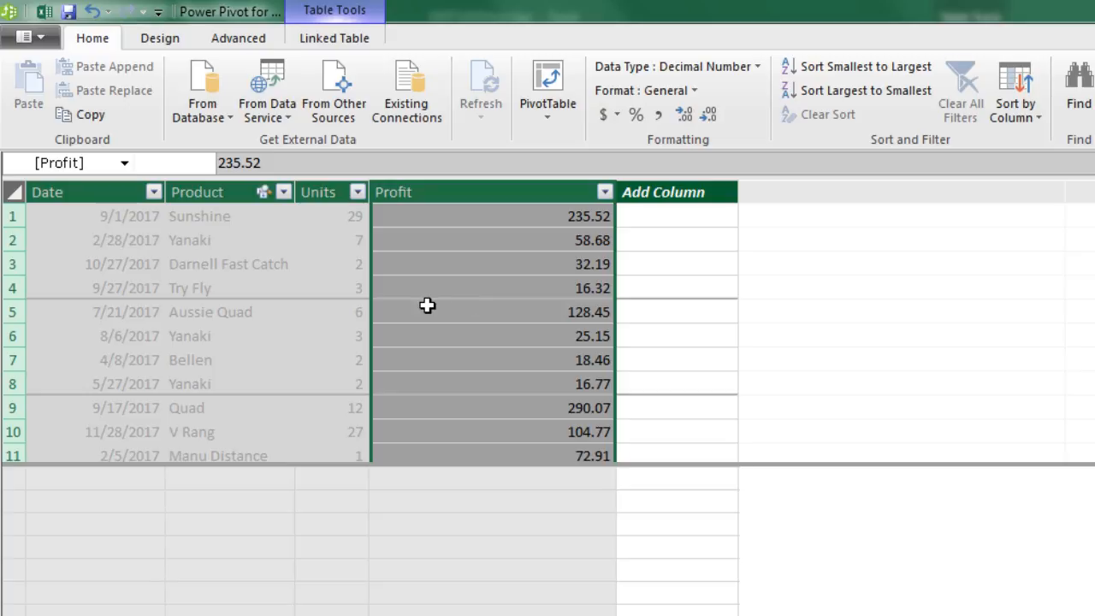
click(418, 503)
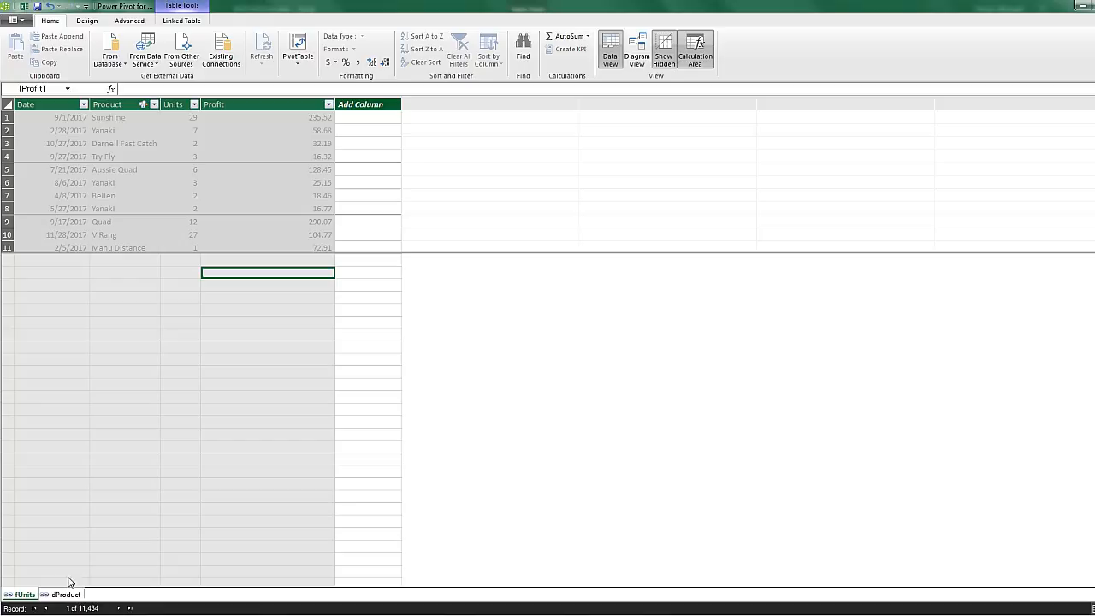
click(65, 594)
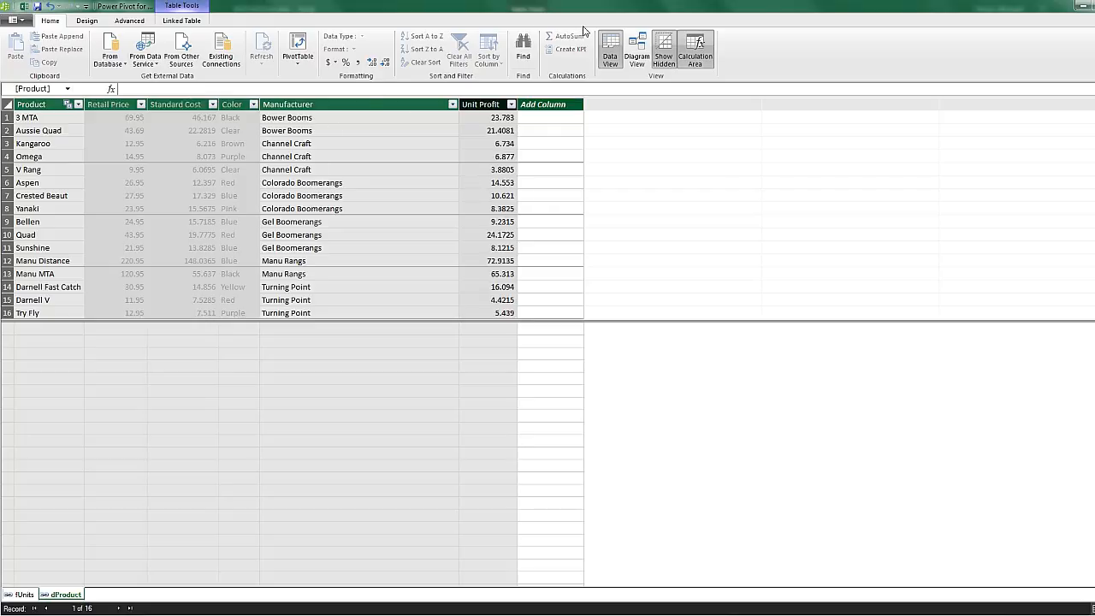
click(637, 60)
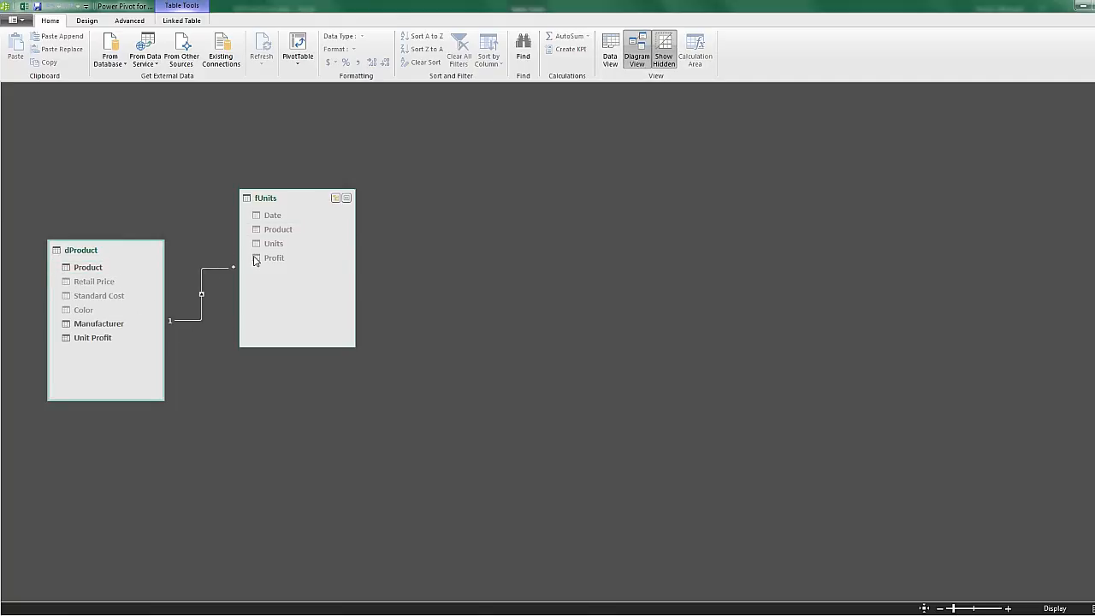
click(610, 51)
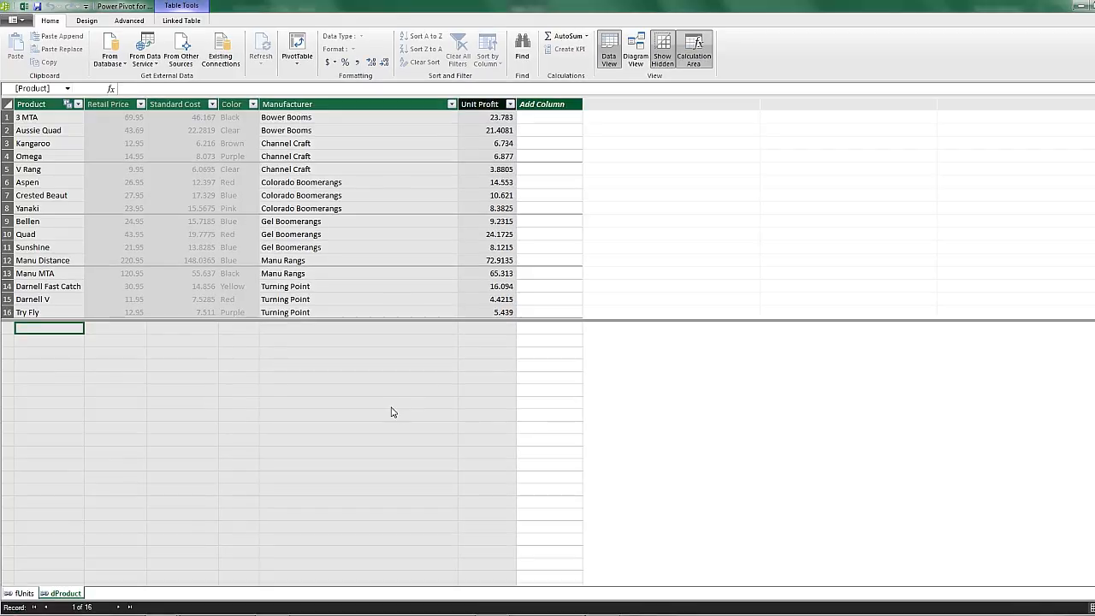
In the fUnits table, create the measure Total Profit:=SUM(fUnits[Profit]) below the Profit column and format it as $ English (United States)
click(26, 593)
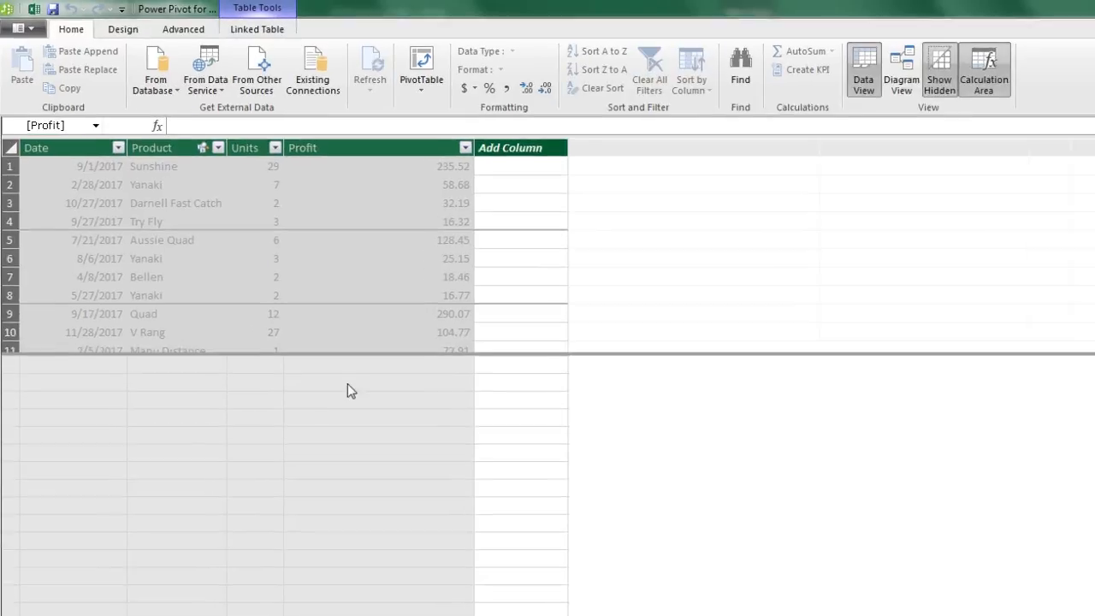
click(347, 384)
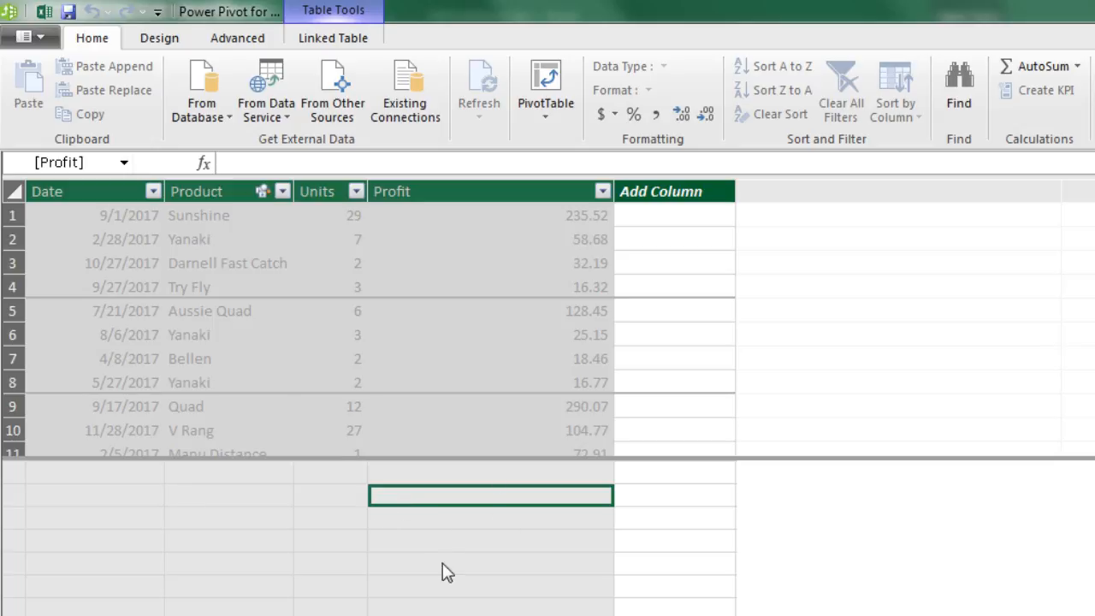
click(275, 156)
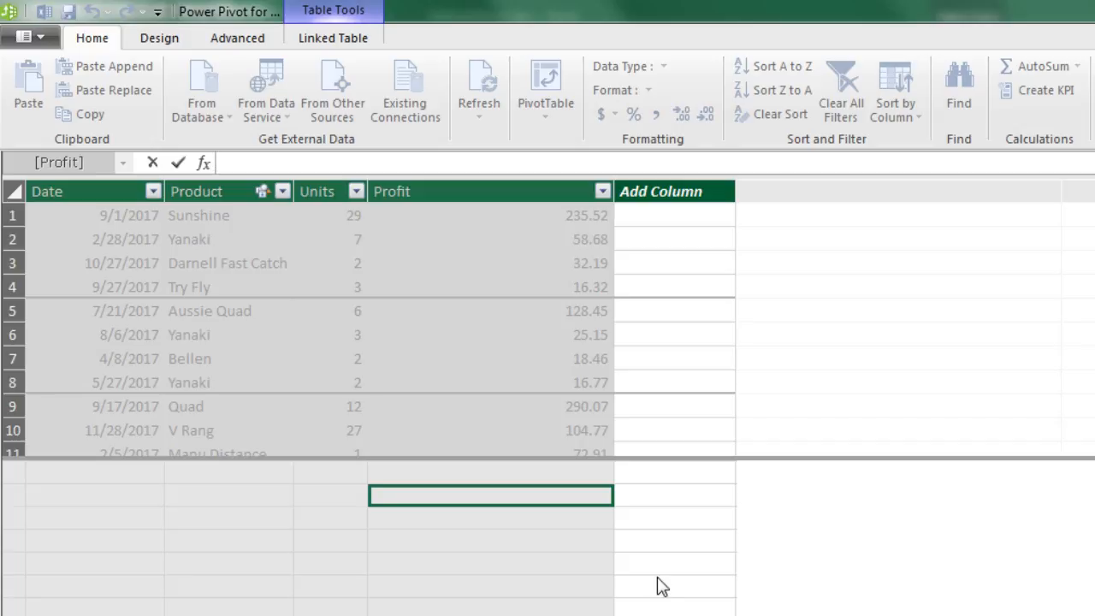
text(Total Profit:)
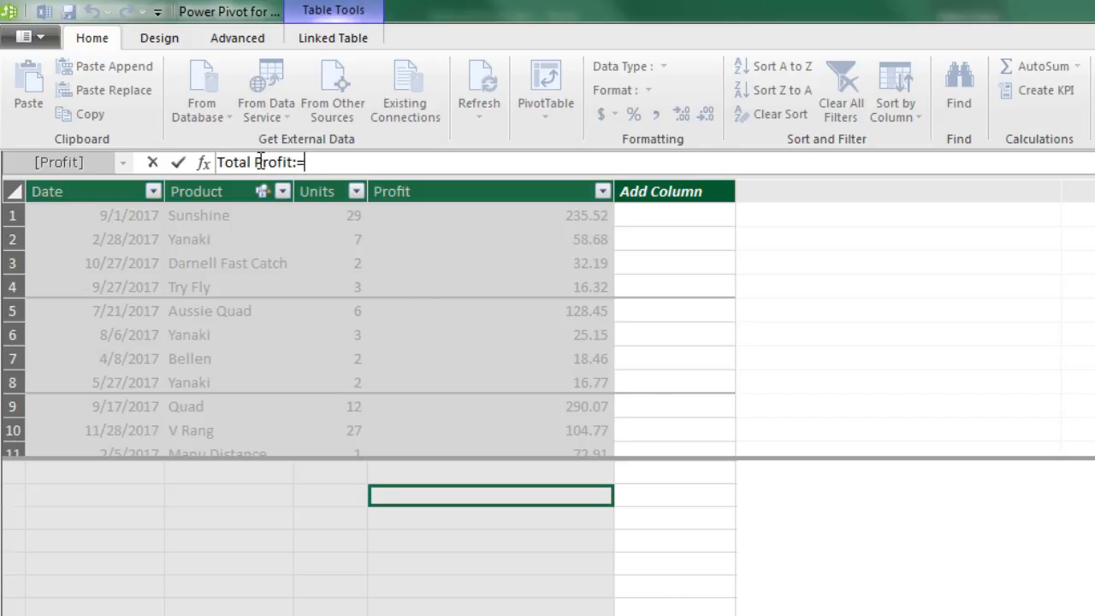
text(=sum)
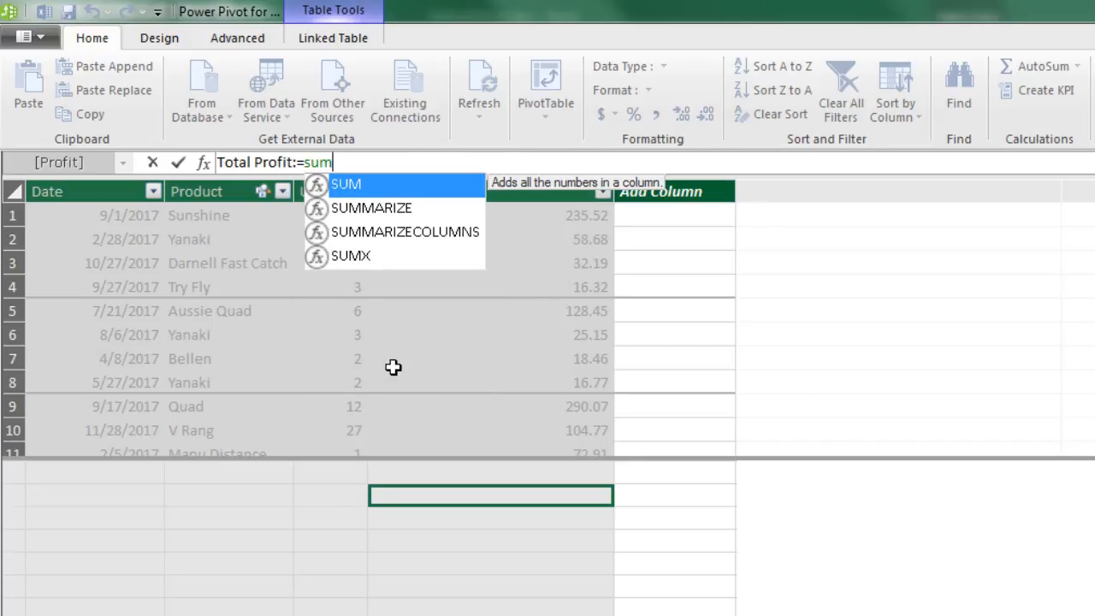
key(Tab)
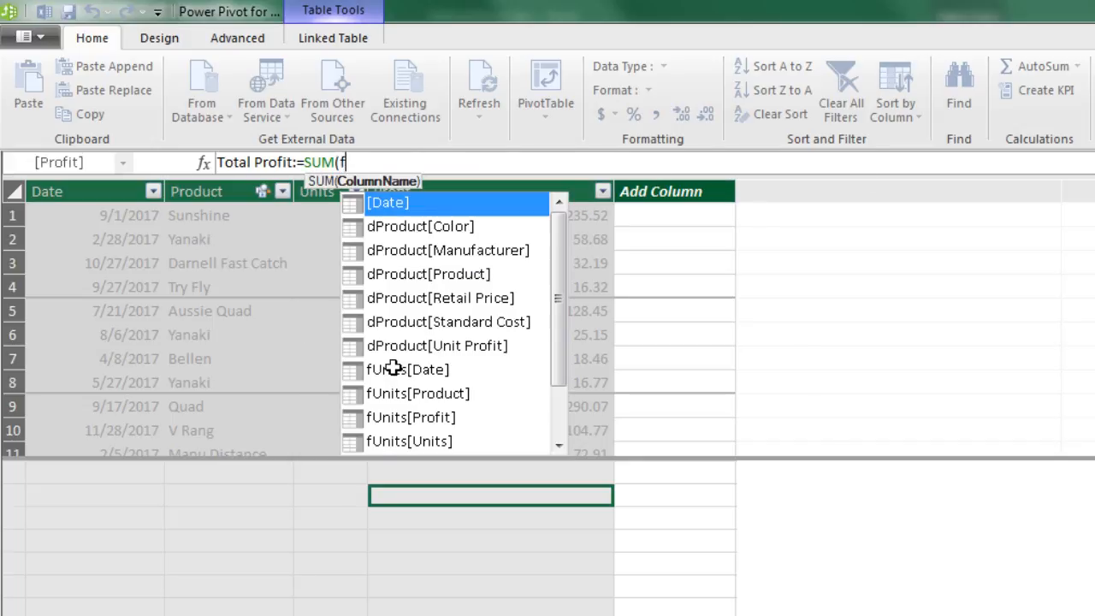
text(f)
key(Down)
key(Down)
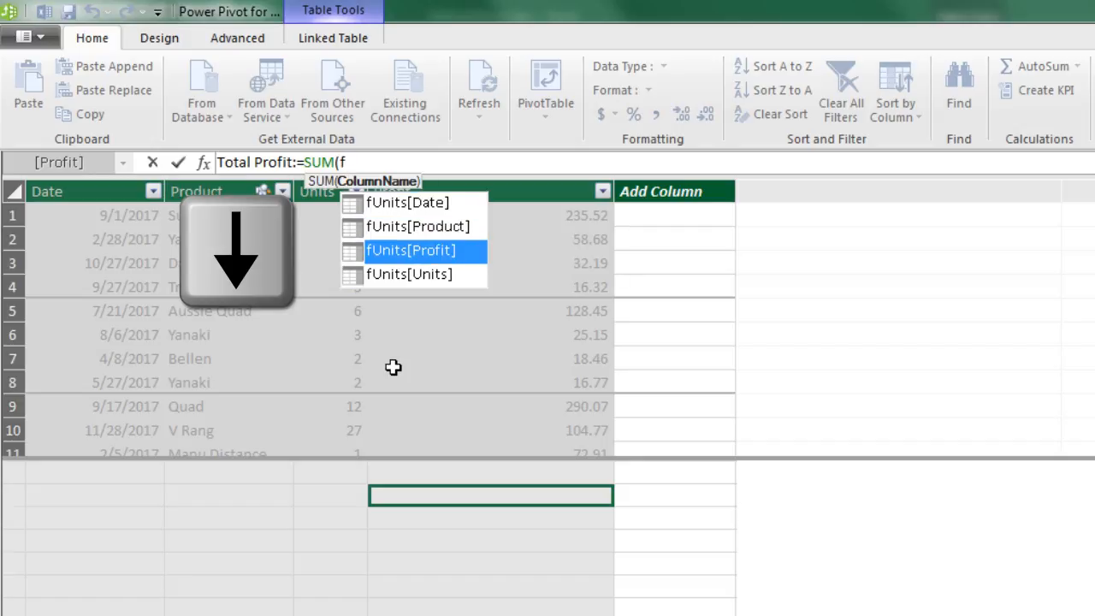
key(Tab)
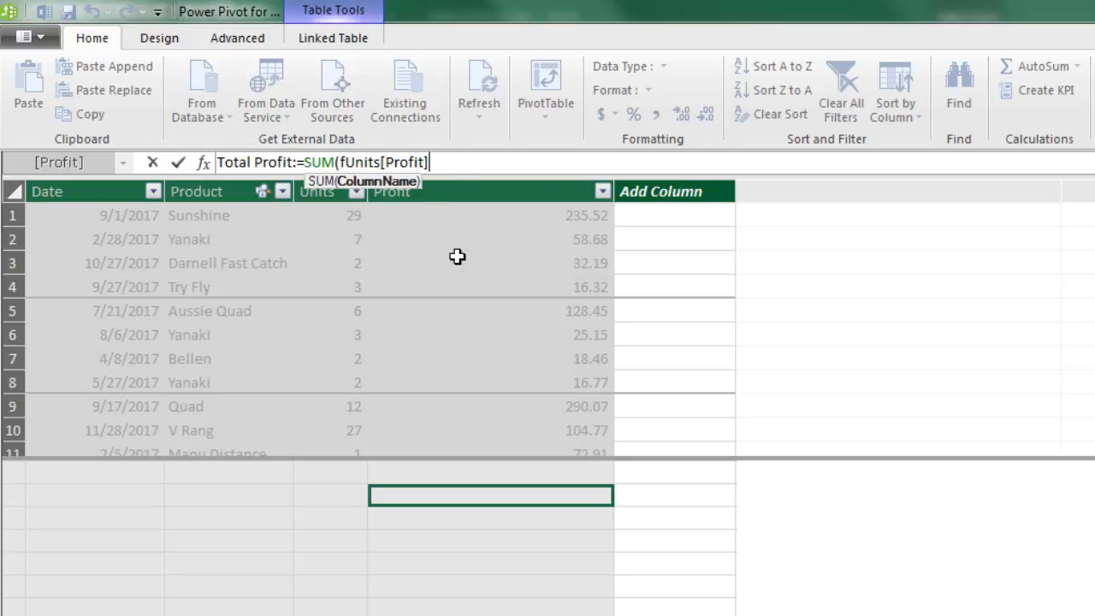
text())
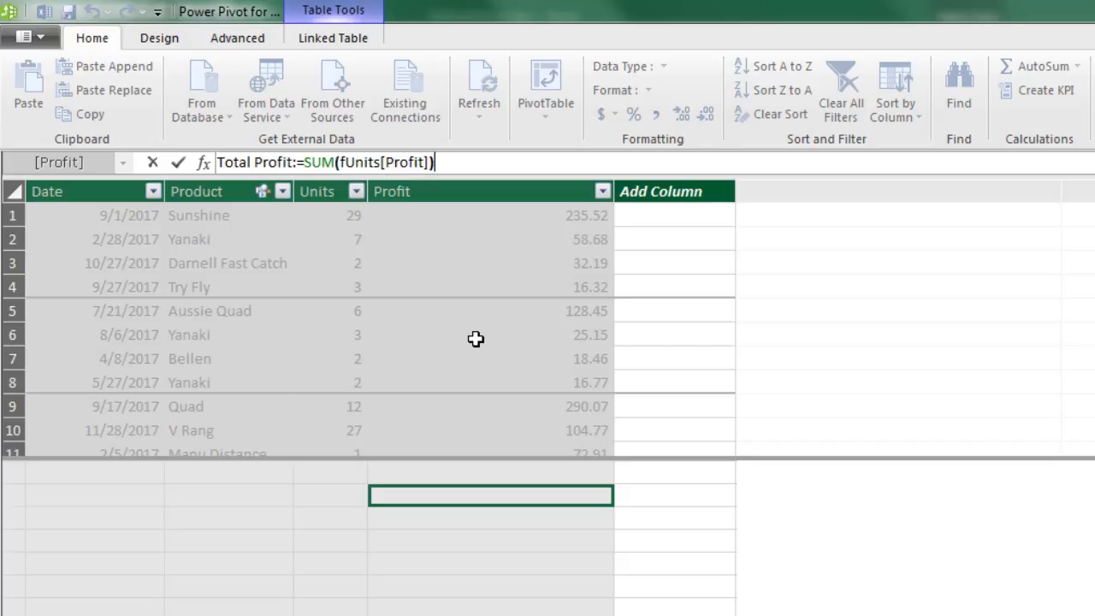
key(Return)
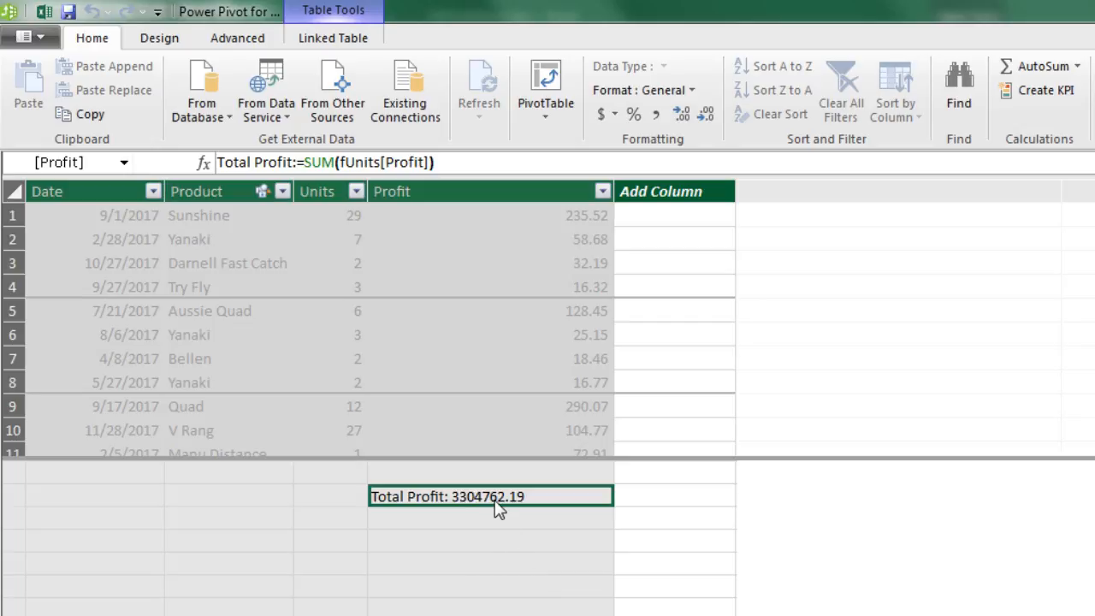
click(615, 114)
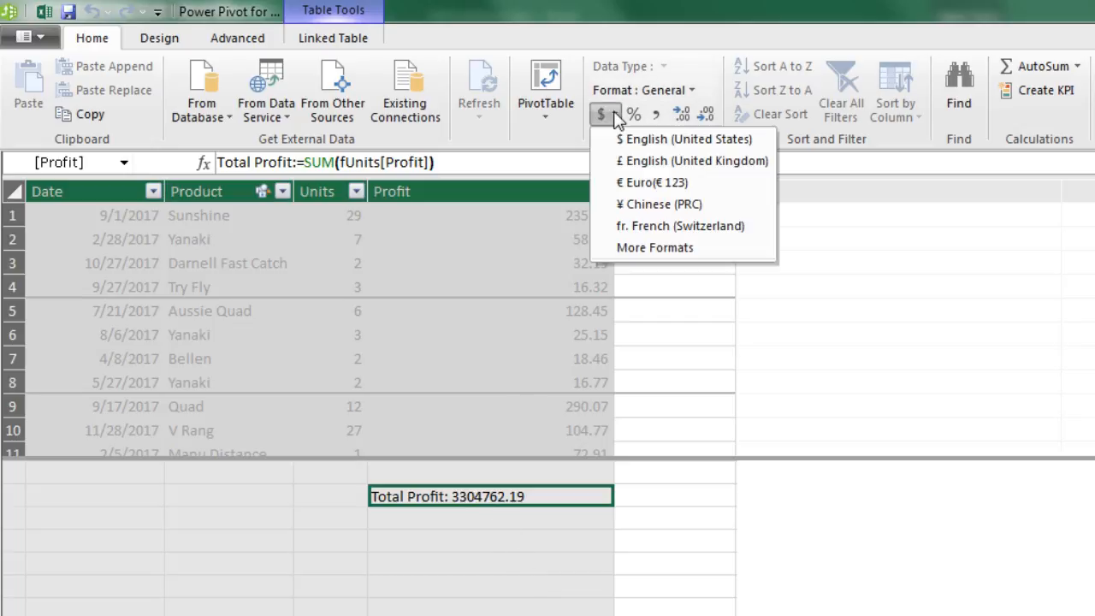
click(653, 144)
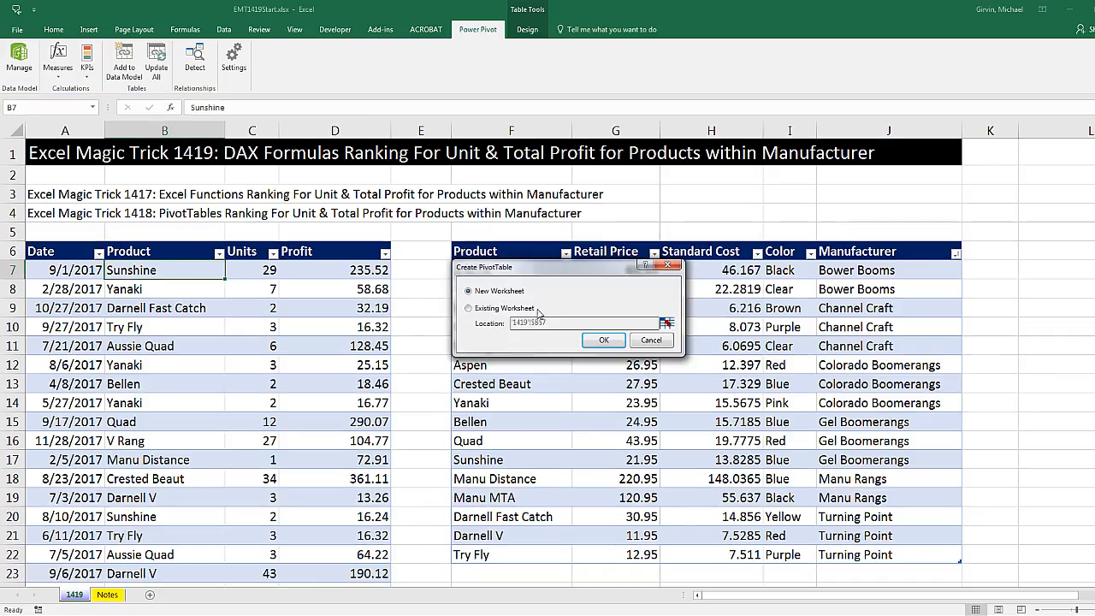
Create the data model PivotTable on a new worksheet and rename that sheet PT
click(603, 340)
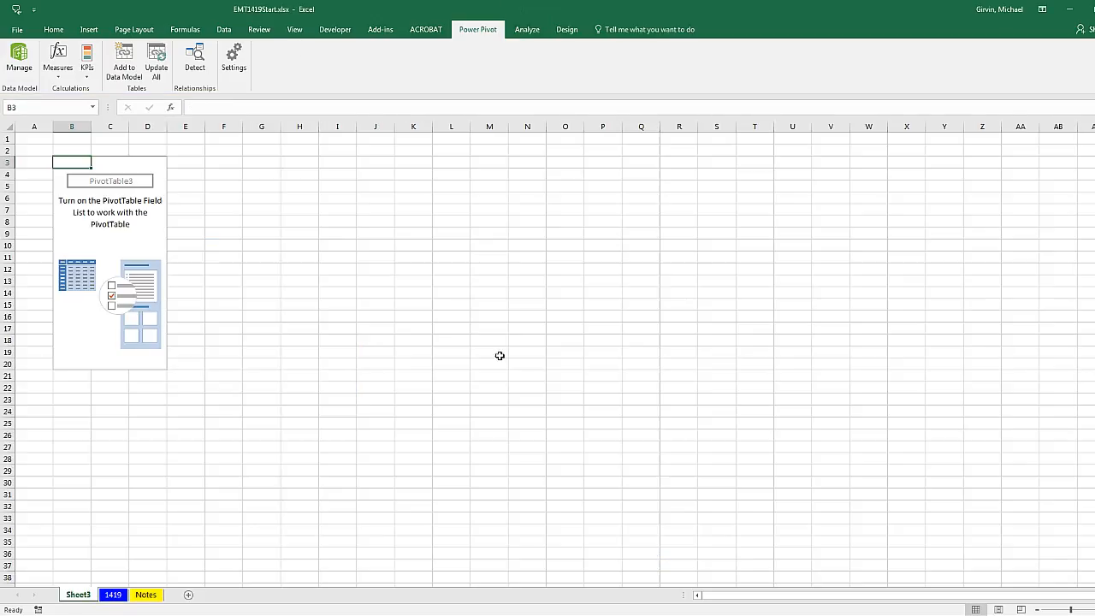
double_click(76, 596)
text(PT)
key(Return)
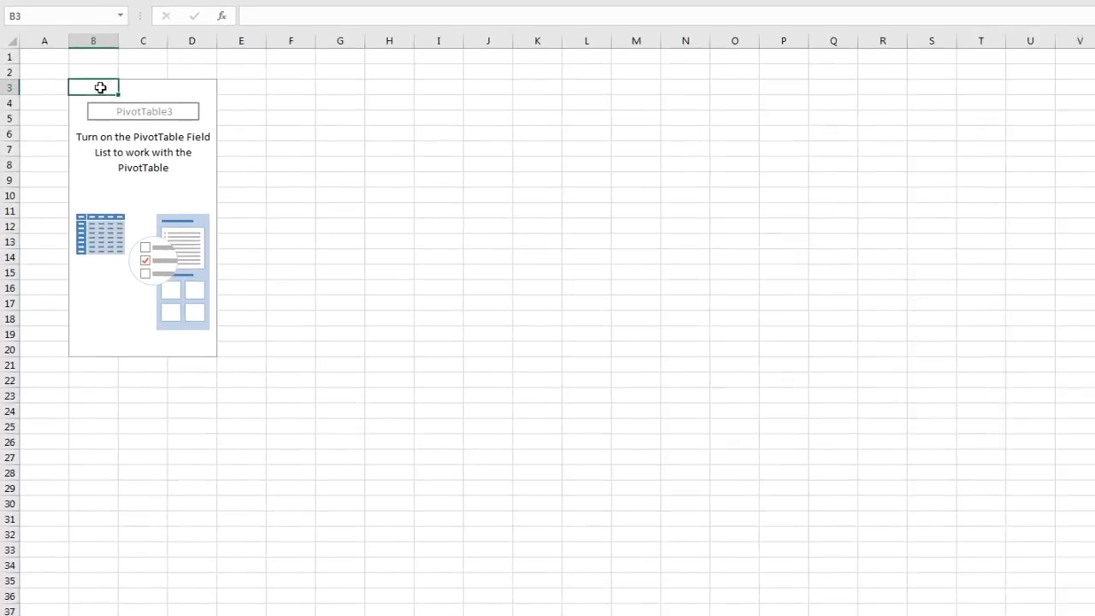
Show the PivotTable field list and place Product from dProduct in Rows and the Total Profit measure in Values
right_click(77, 164)
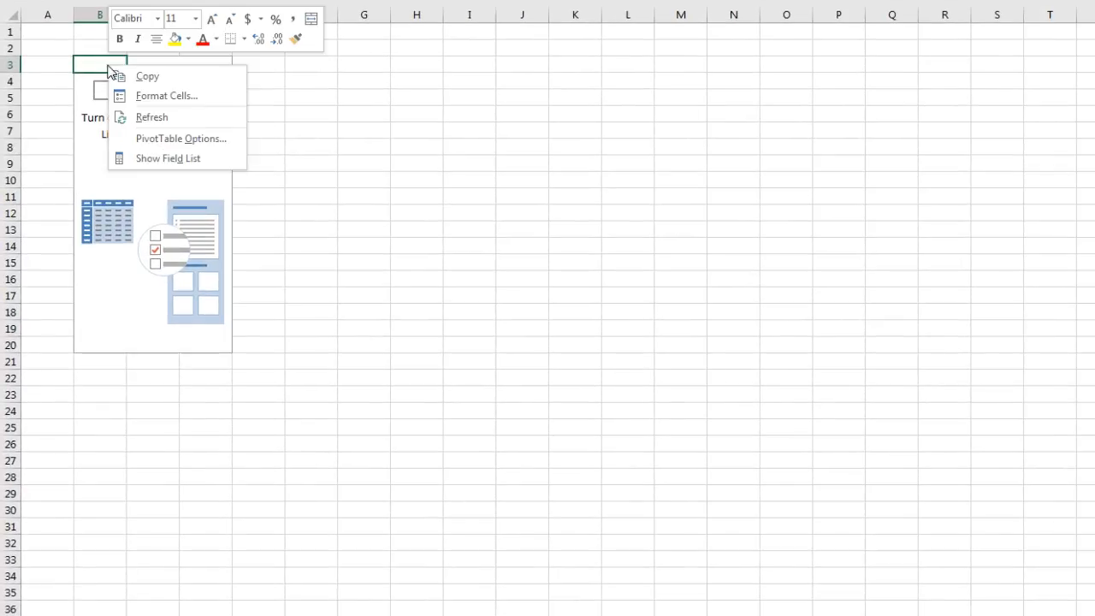
click(166, 160)
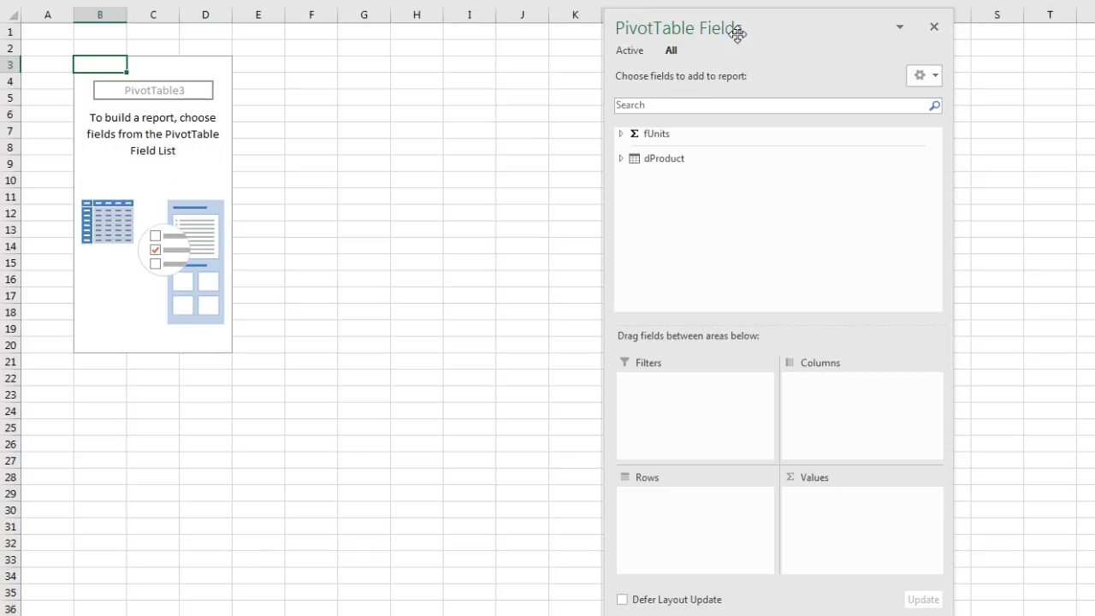
drag(737, 32, 686, 33)
click(569, 134)
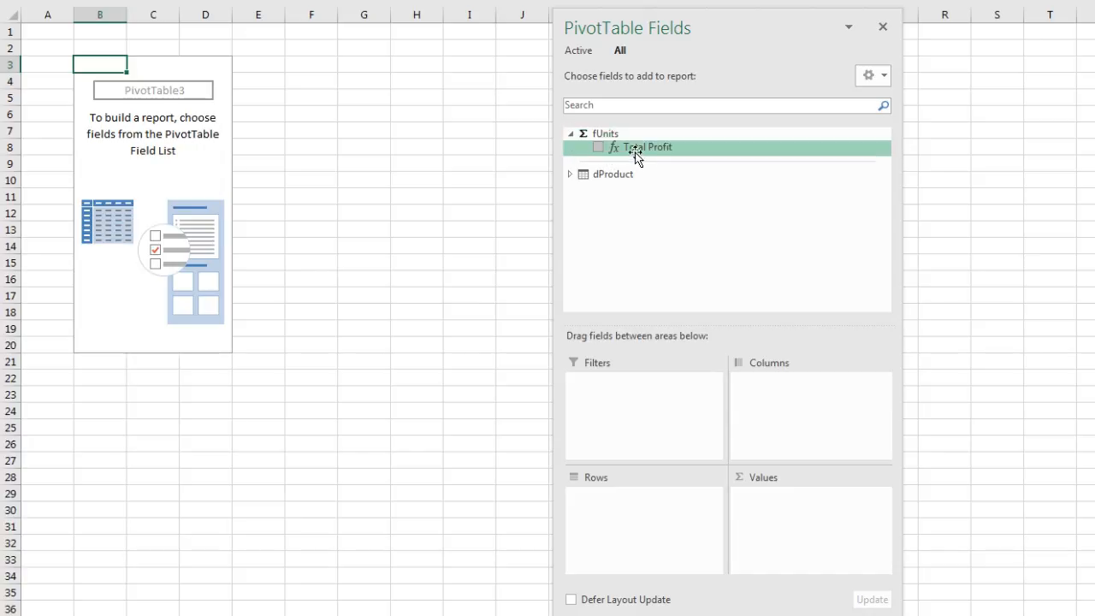
click(570, 175)
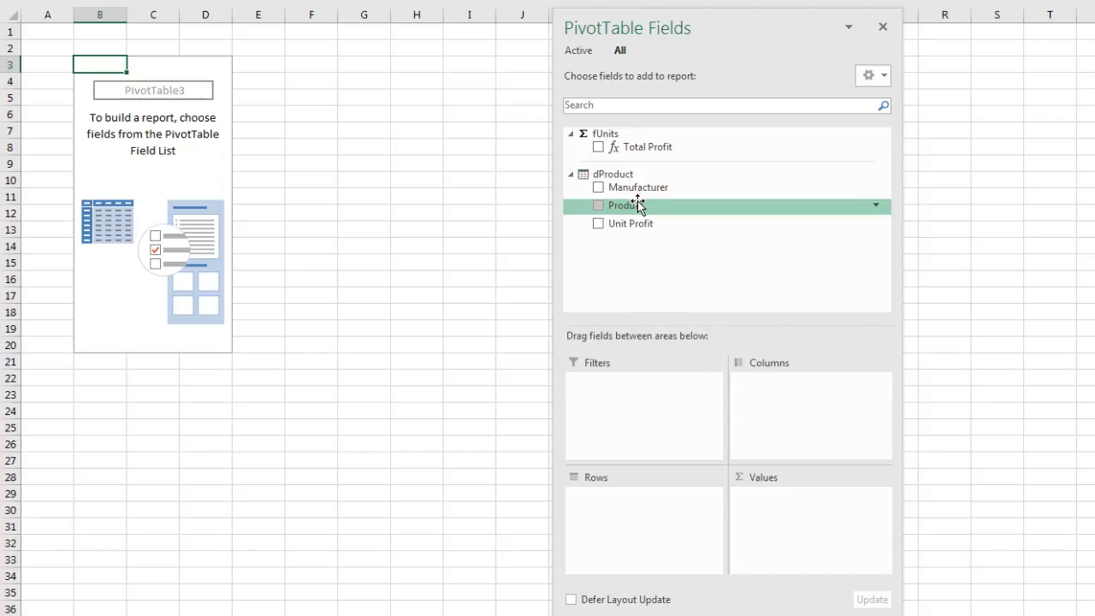
drag(609, 208, 633, 505)
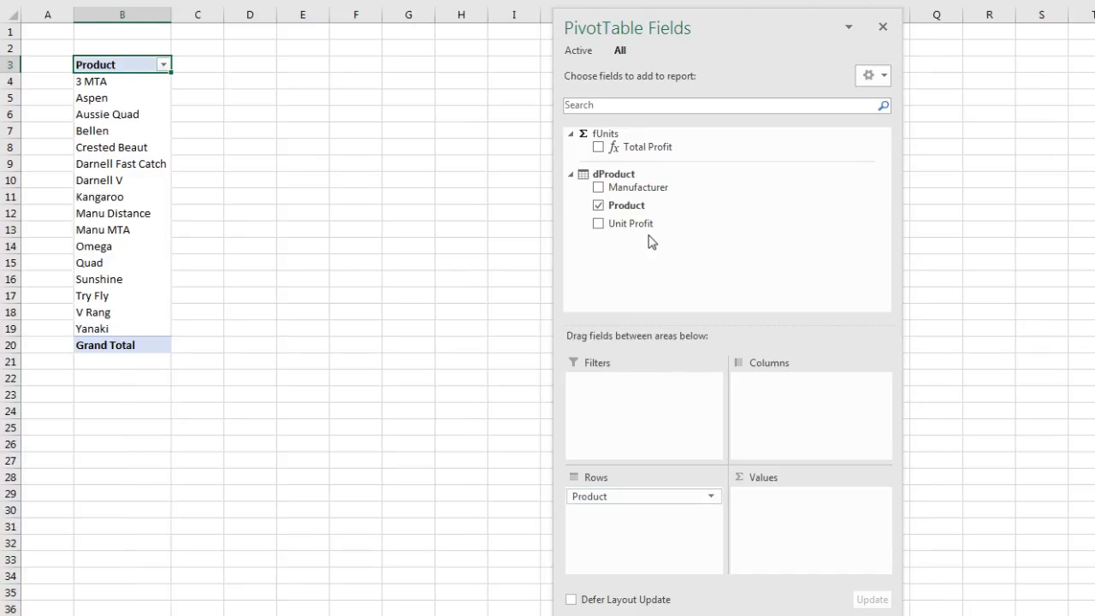
drag(624, 146, 818, 519)
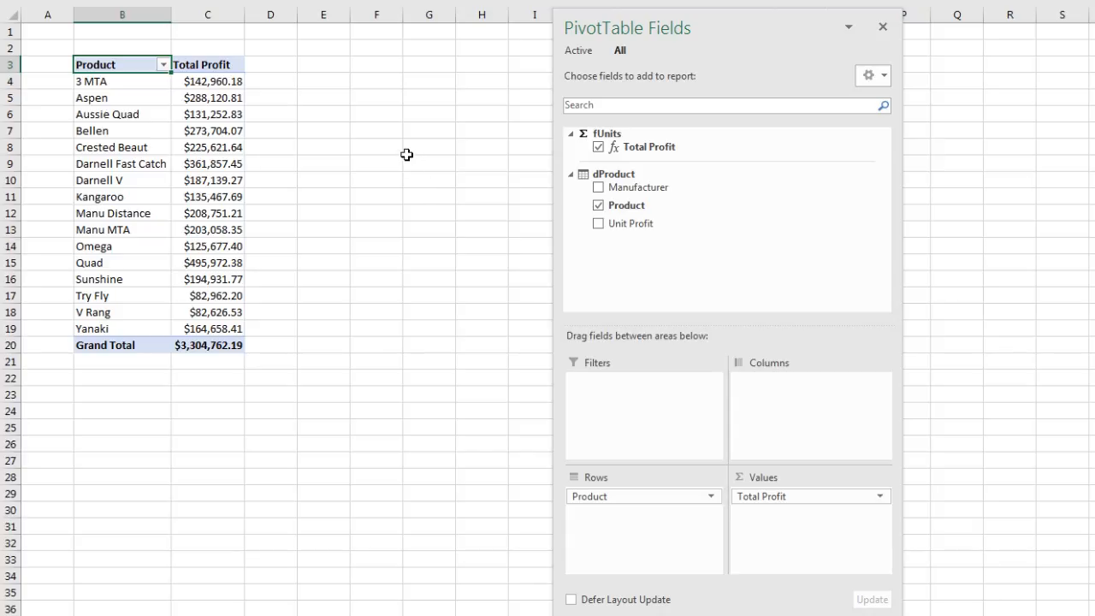
Examine the Total Profit values of individual products in the PivotTable and the empty column beside them
click(212, 84)
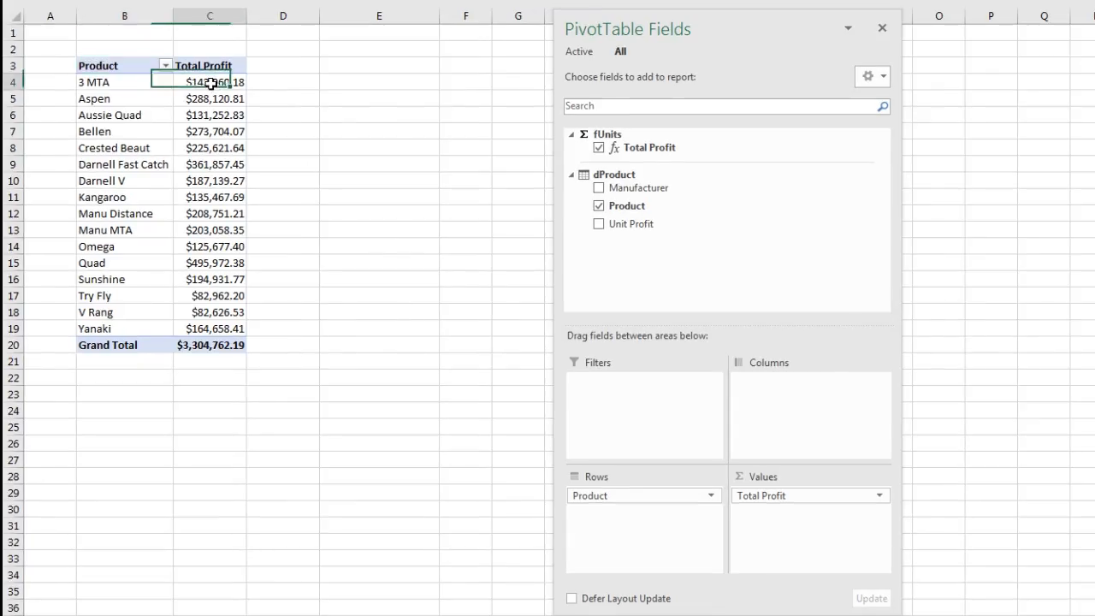
click(210, 101)
click(208, 114)
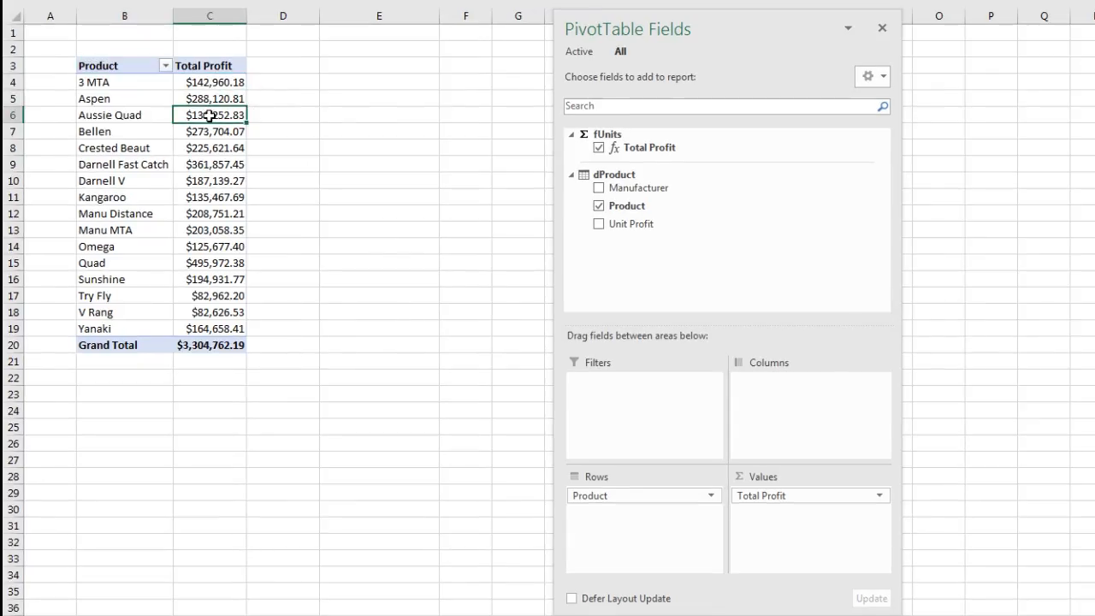
click(220, 265)
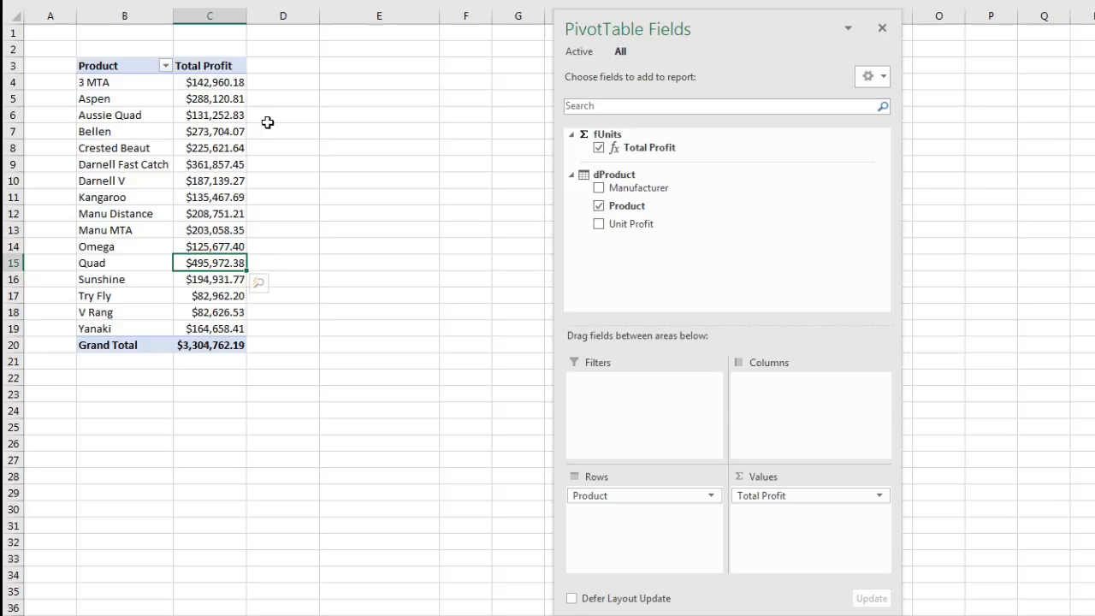
click(267, 73)
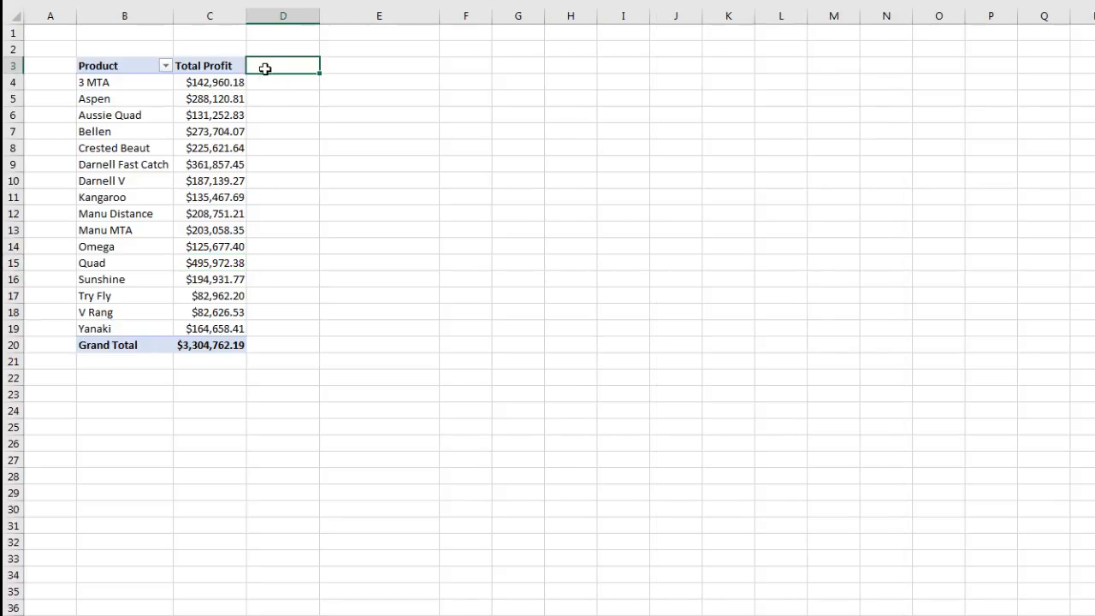
Examine the Total Profit values of Quad, Darnell Fast Catch and Aspen in the PivotTable
click(206, 271)
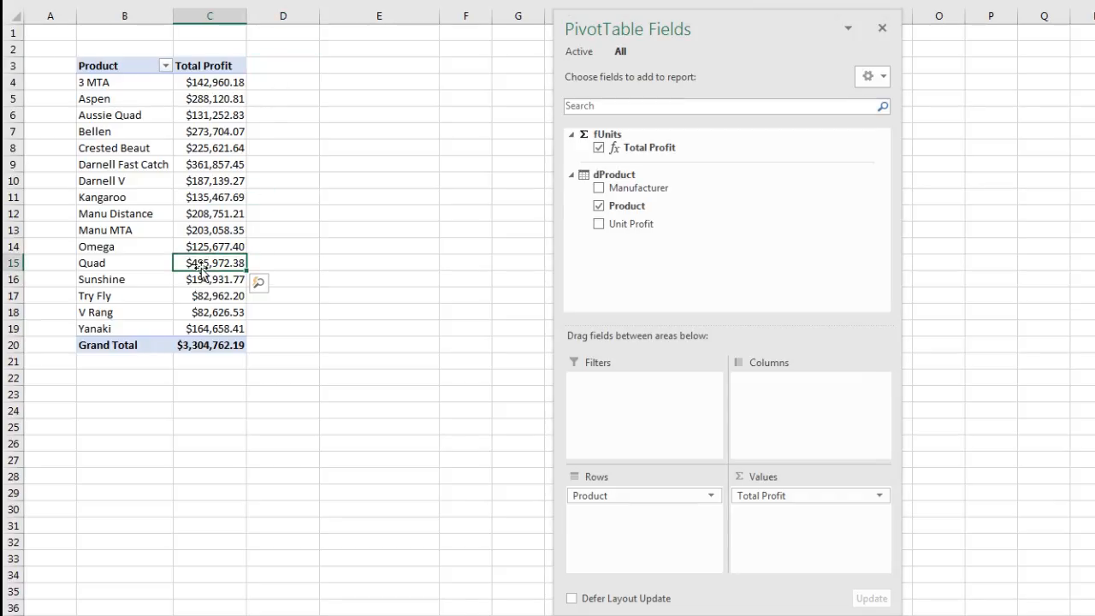
click(220, 166)
click(206, 99)
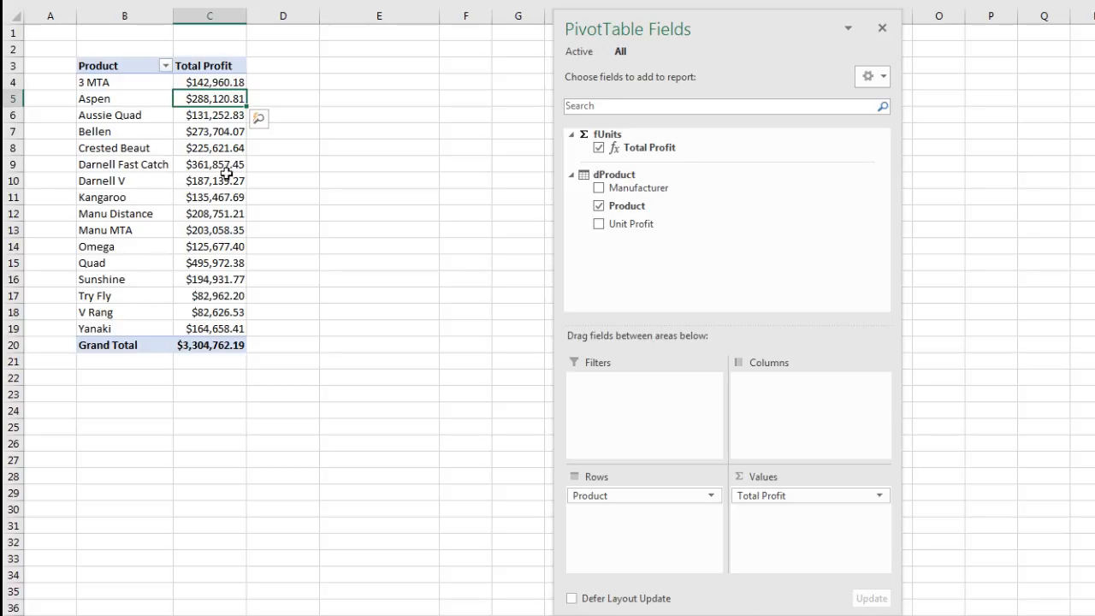
mouse_move(226, 179)
Switch to Power Pivot and begin the measure Rank Total Profit by Product:=RANKX( below the Total Profit measure in fUnits
key(alt+Tab)
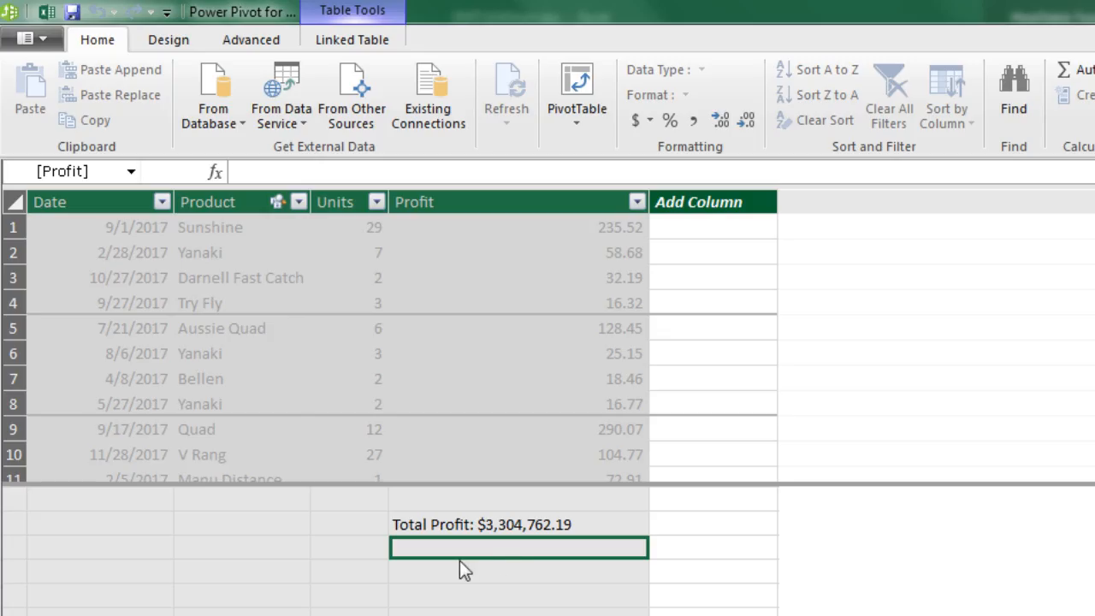
click(347, 171)
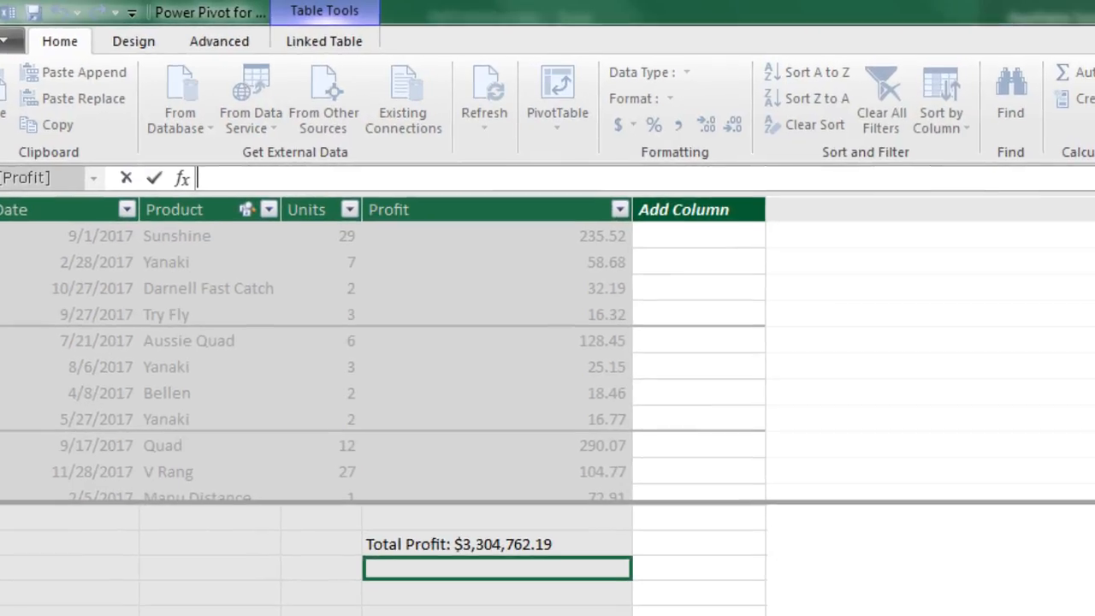
text(Rank Total Profit by Product)
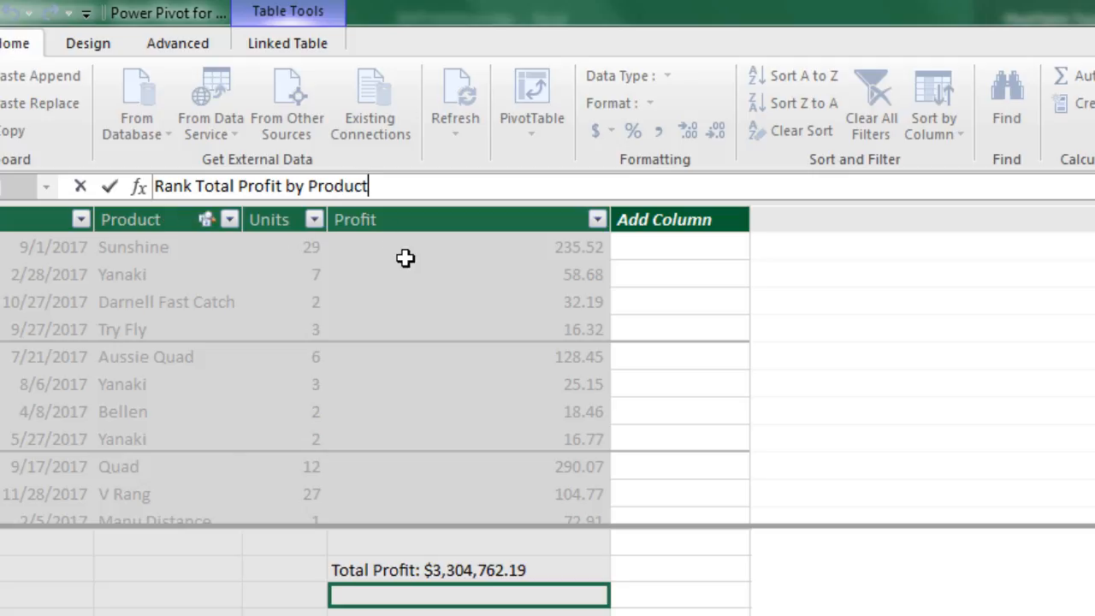
text(:=ra)
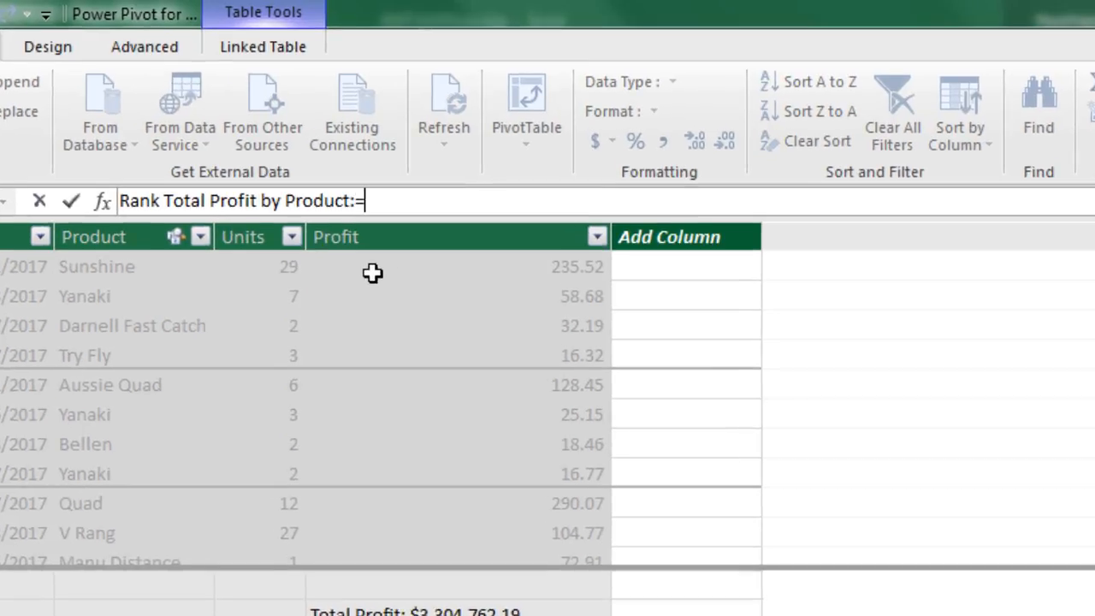
text(nk)
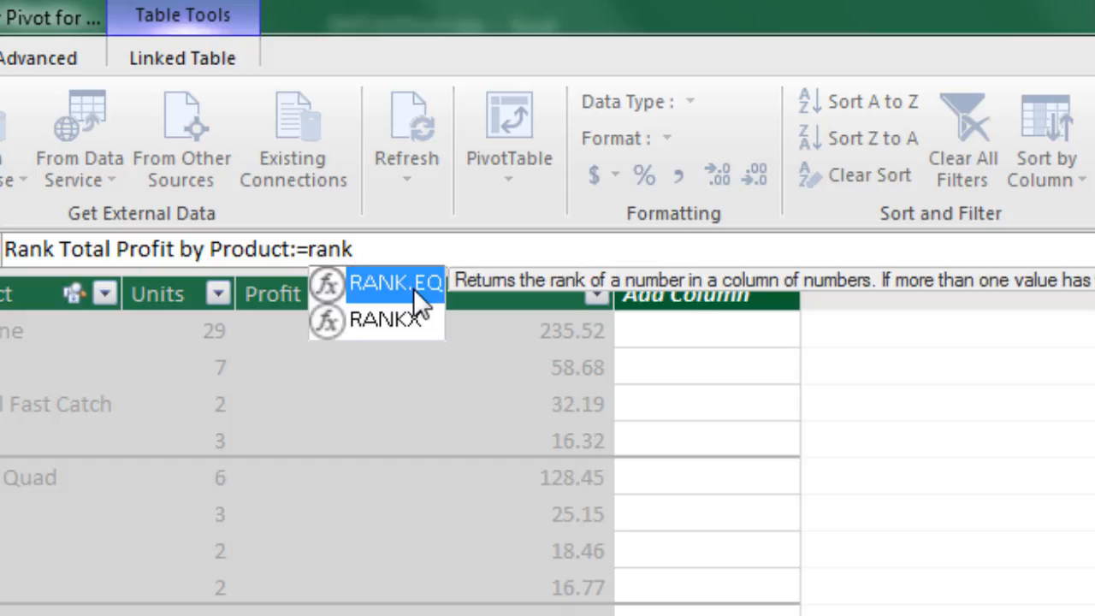
key(Down)
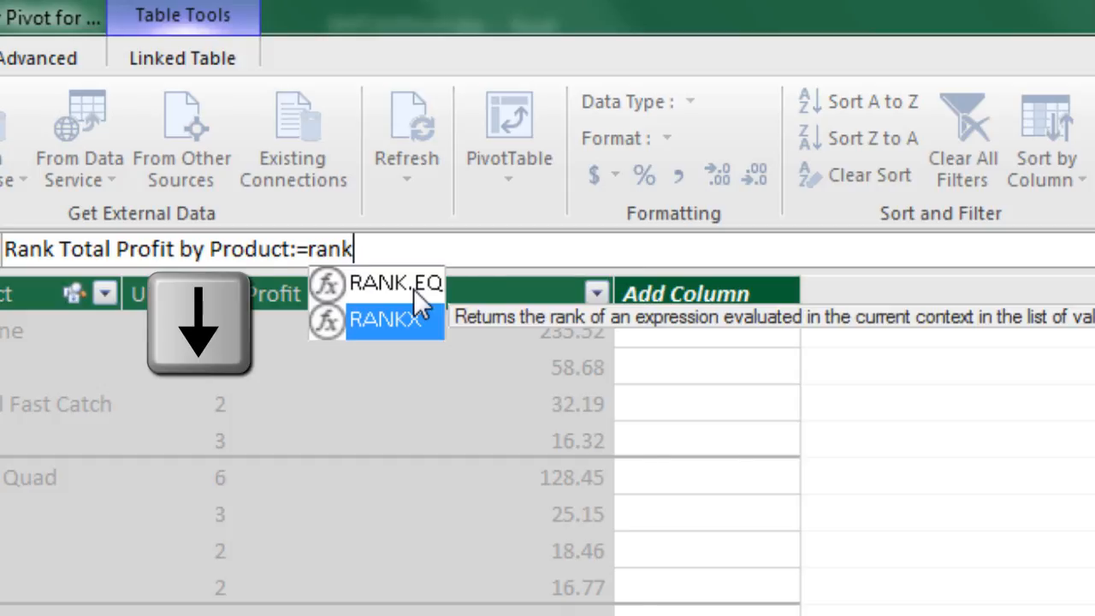
key(Tab)
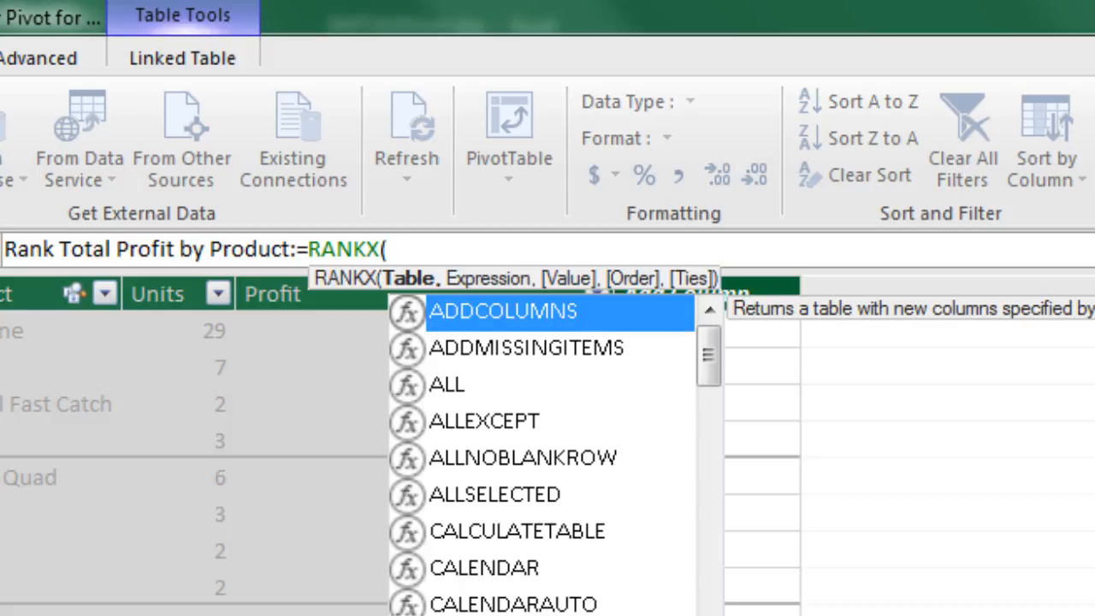
Supply ALL(dProduct[Product]) as the Table argument of RANKX
text(all)
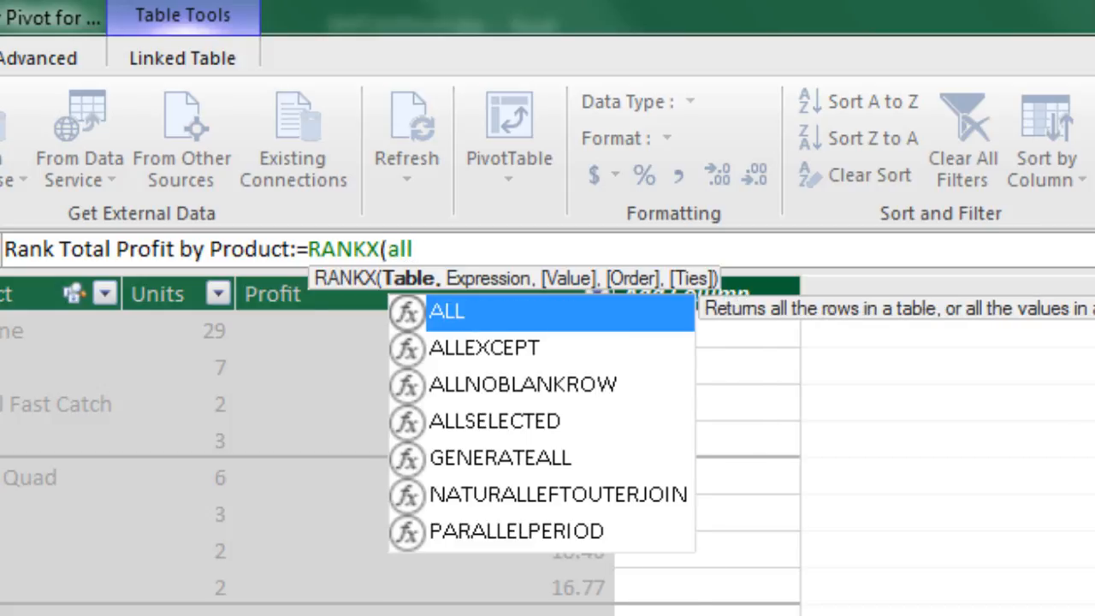
key(Tab)
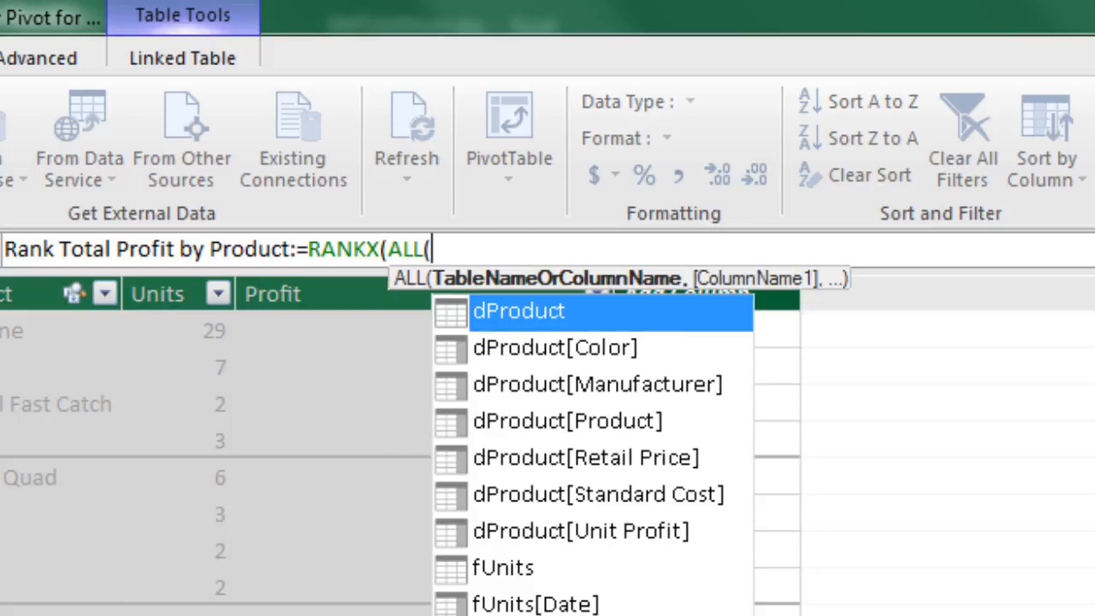
key(Down)
key(Down)
key(Down)
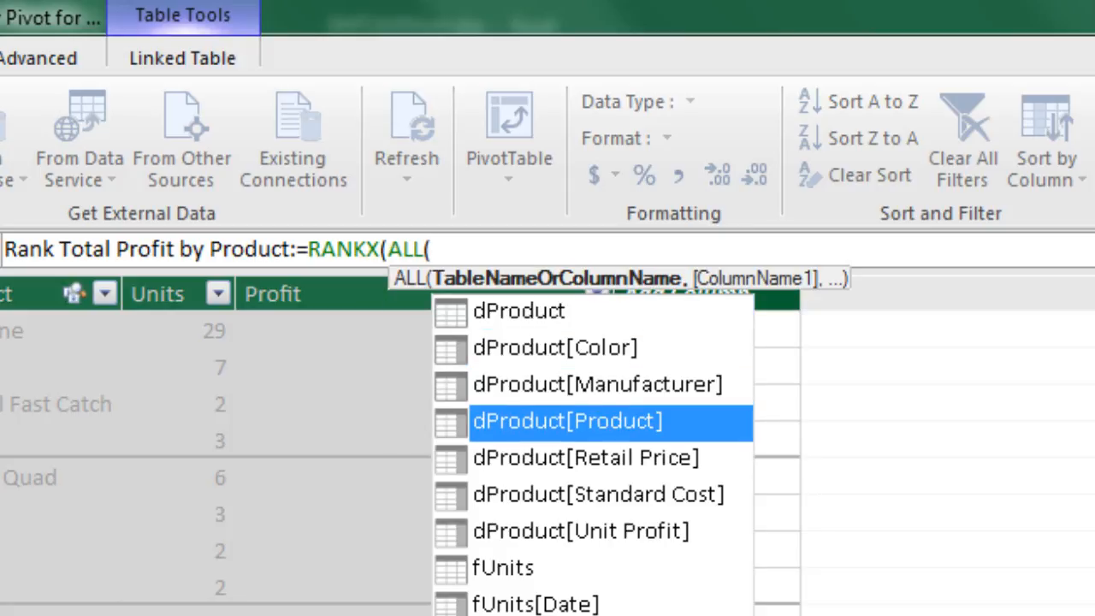
key(Tab)
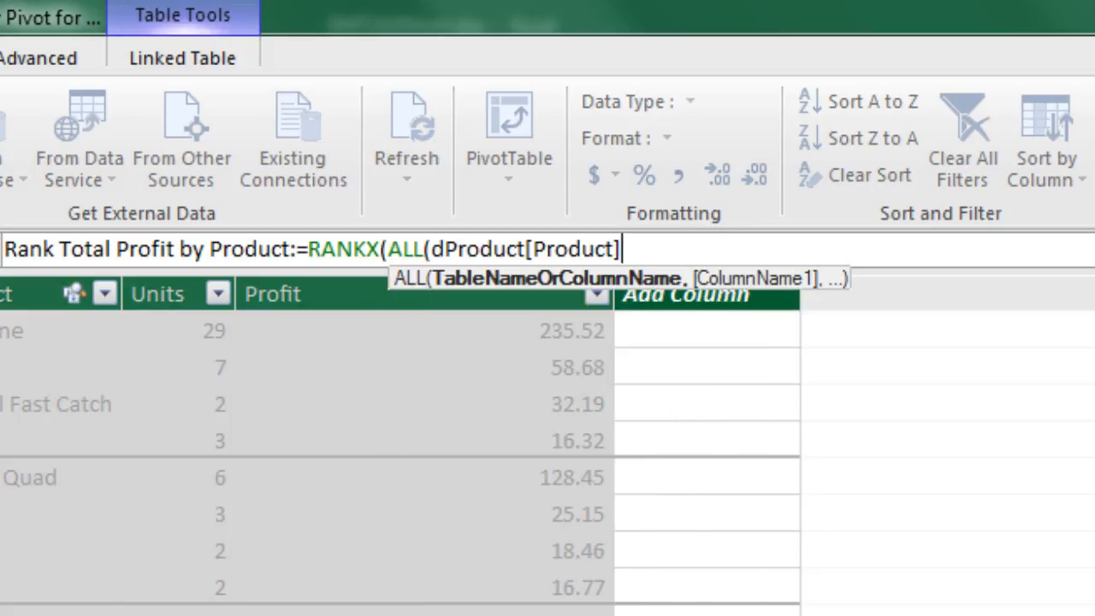
text())
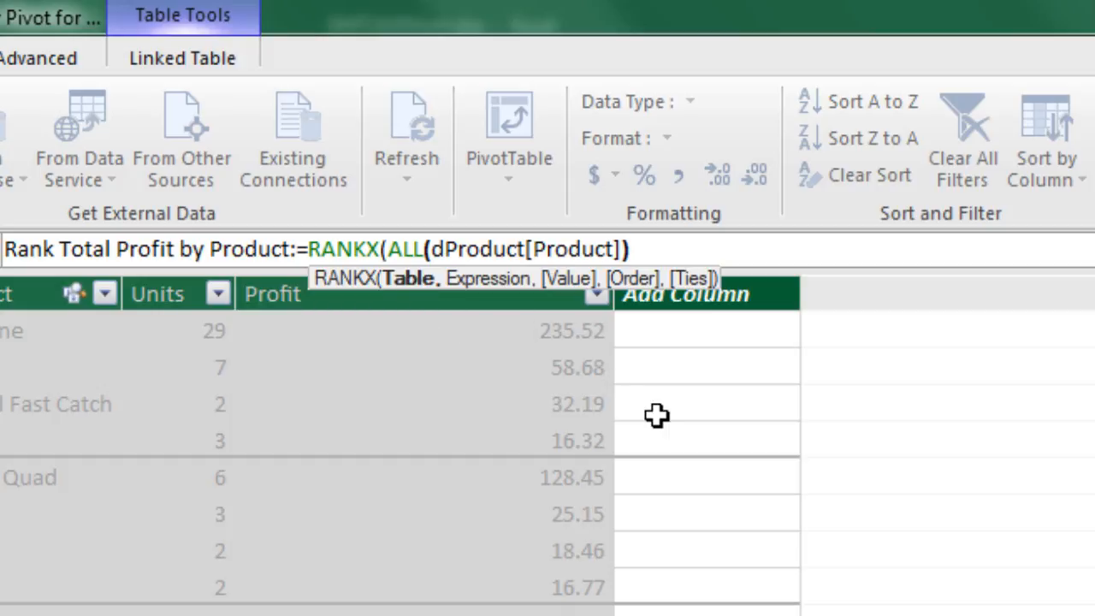
Supply the [Total Profit] measure as the Expression argument of RANKX
text(,)
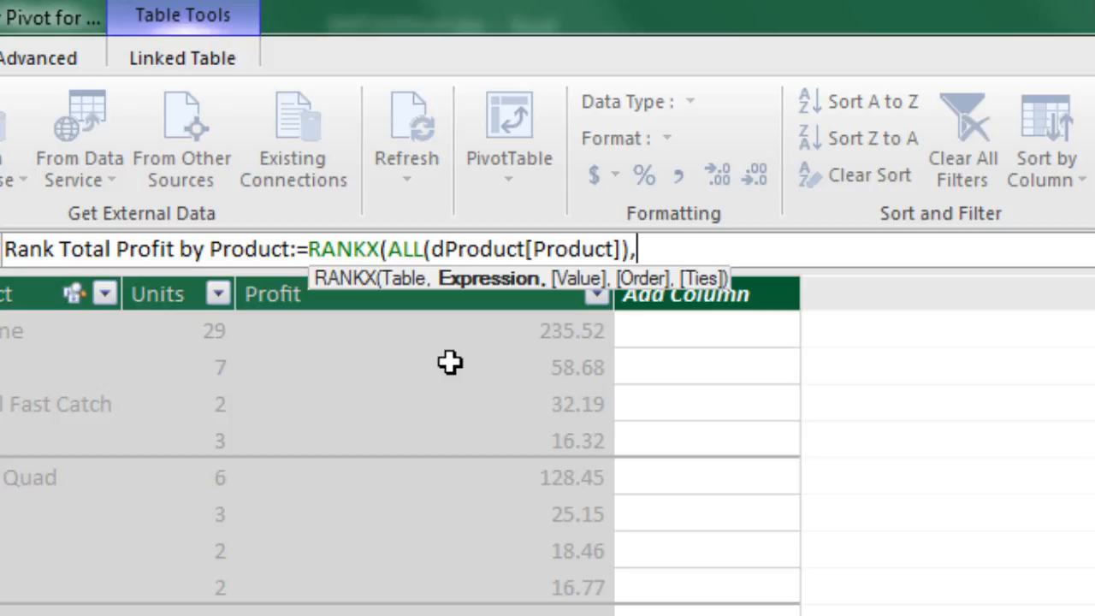
text([)
key(Down)
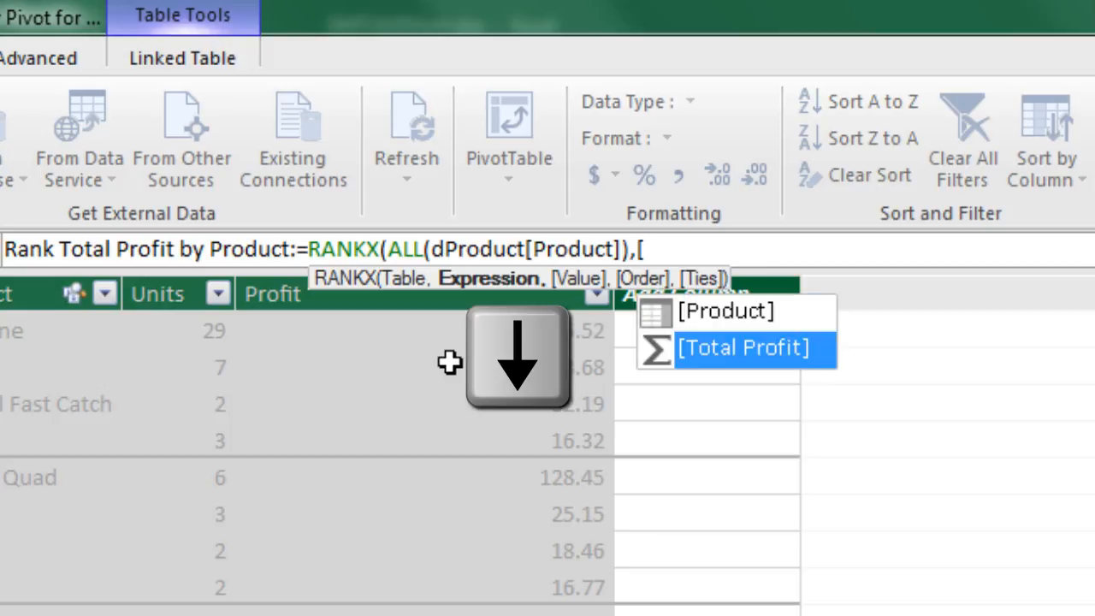
key(Tab)
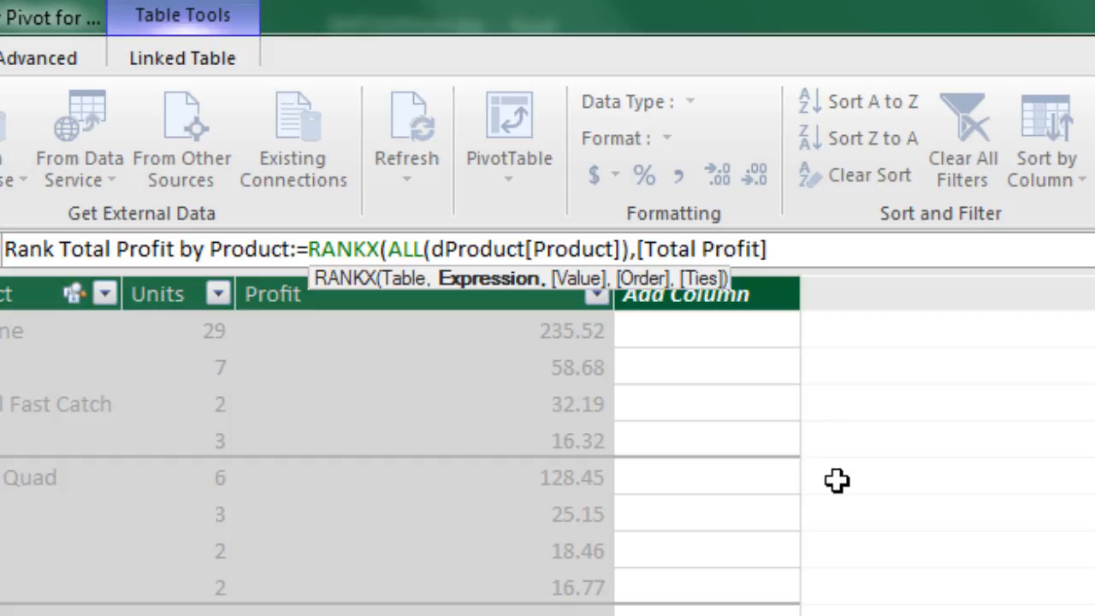
text(,)
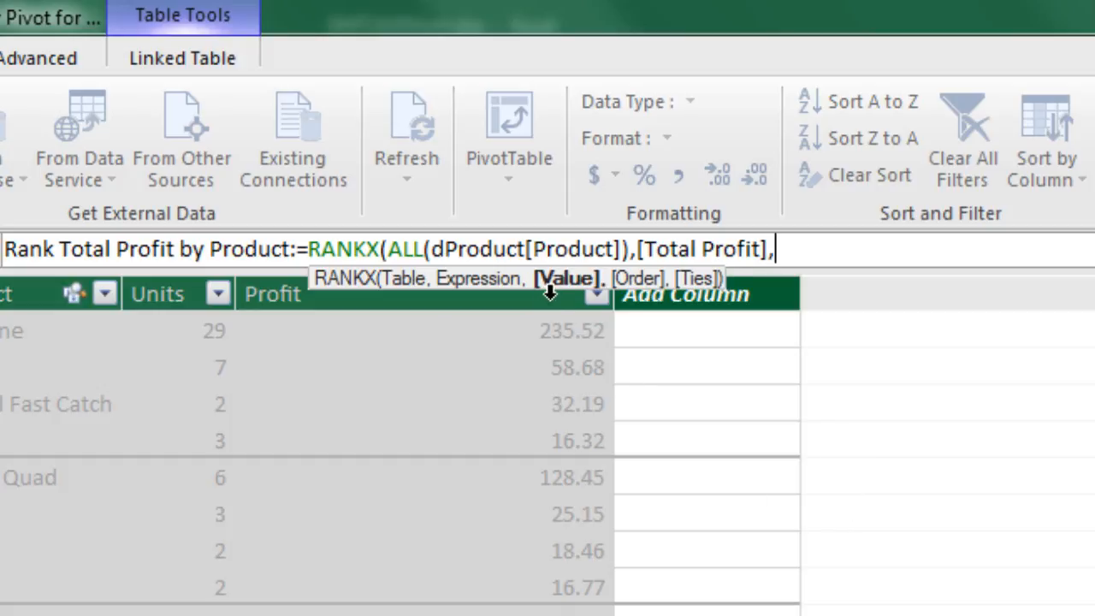
key(BackSpace)
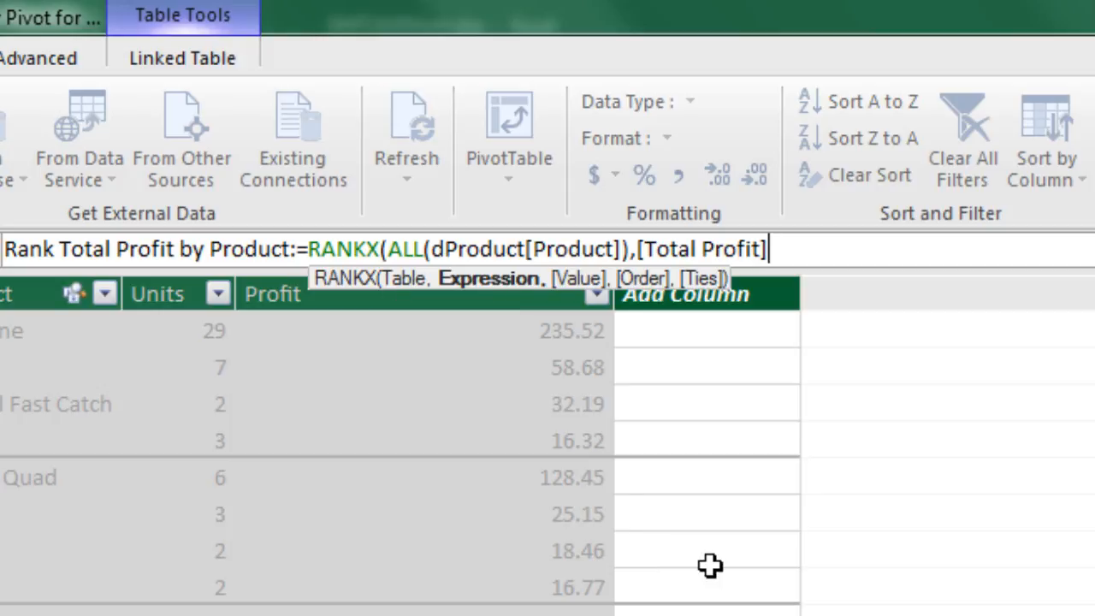
text(,)
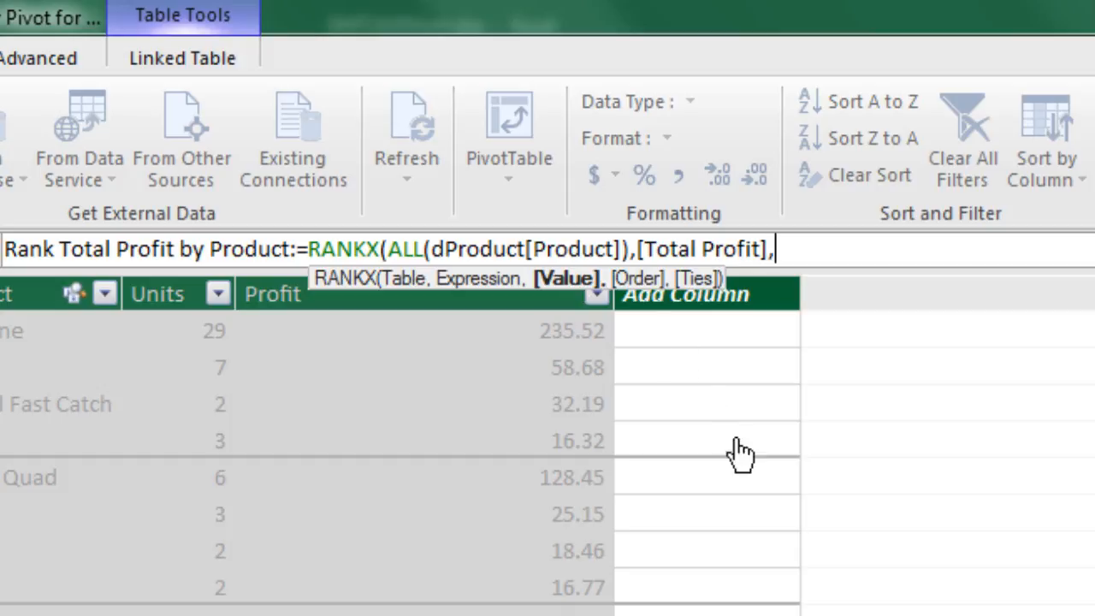
text(,)
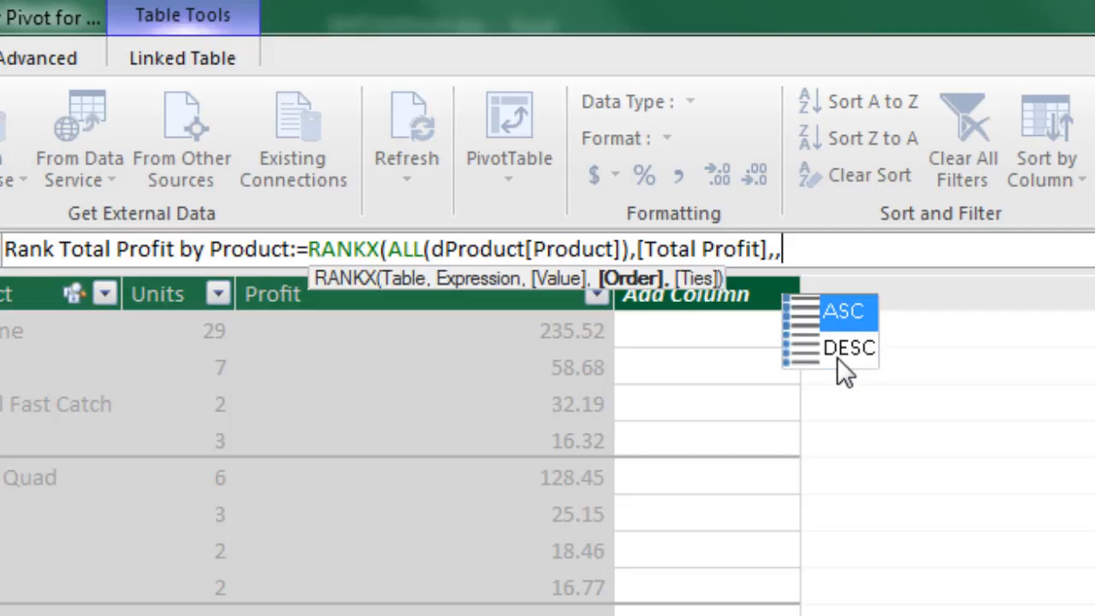
double_click(846, 311)
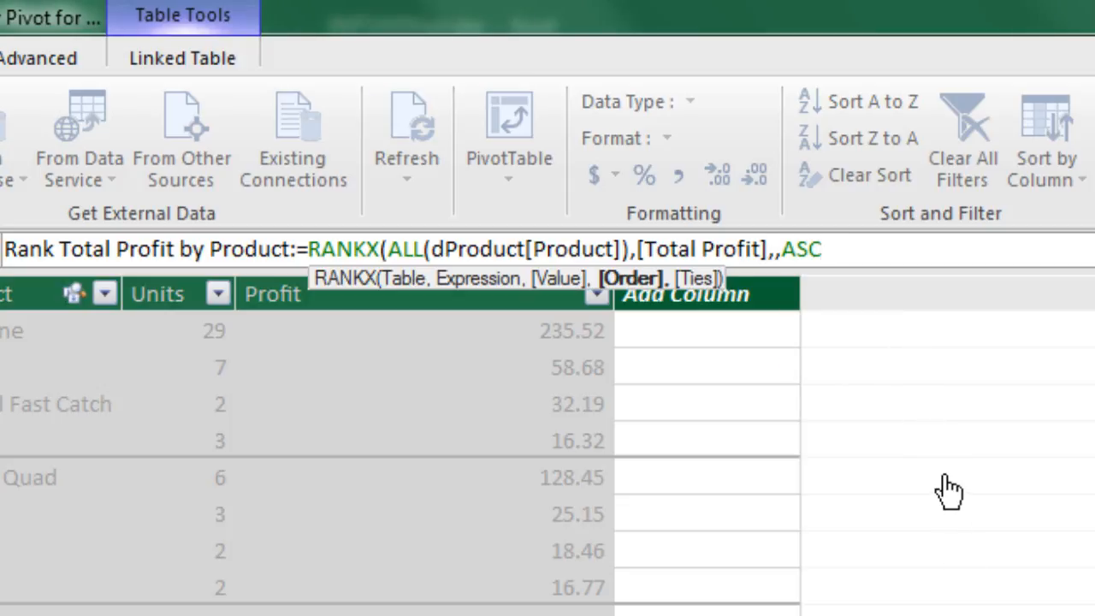
key(BackSpace)
key(BackSpace)
key(BackSpace)
text(,)
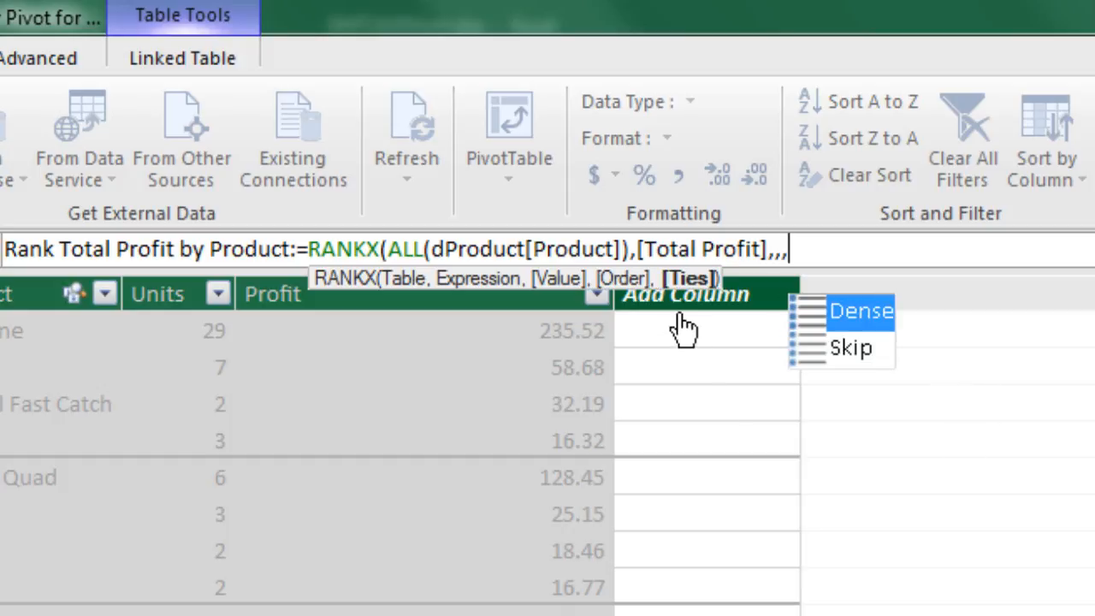
click(842, 348)
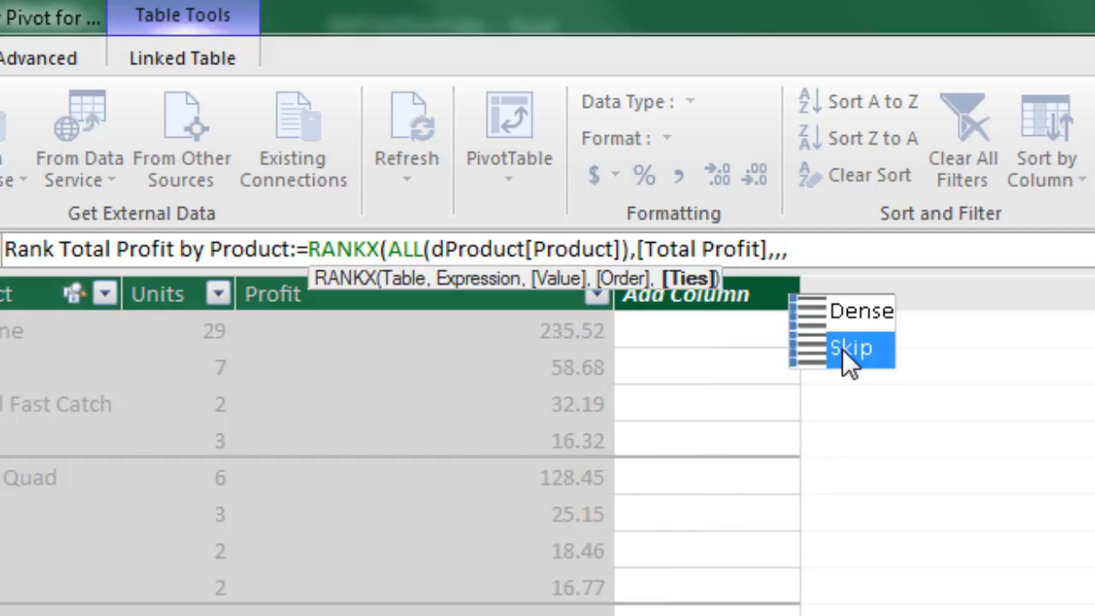
click(859, 311)
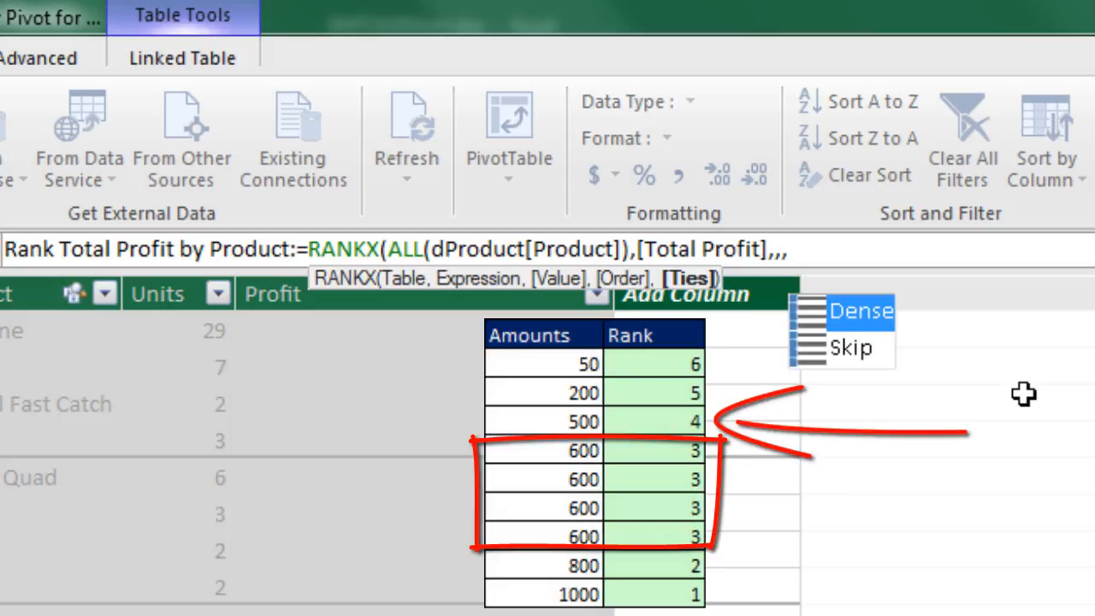
key(Down)
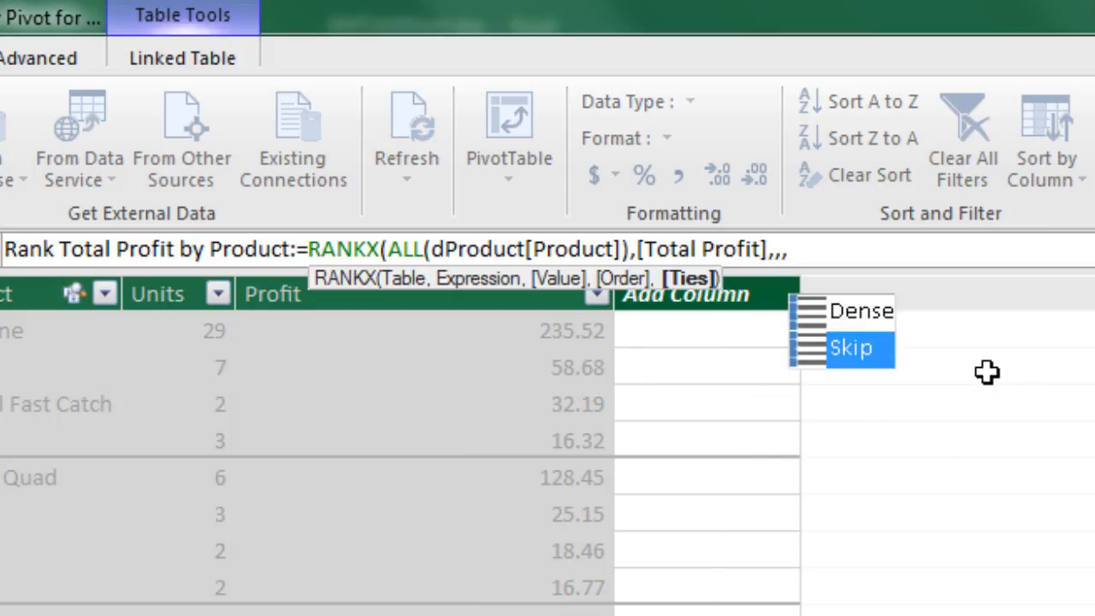
key(BackSpace)
key(BackSpace)
key(BackSpace)
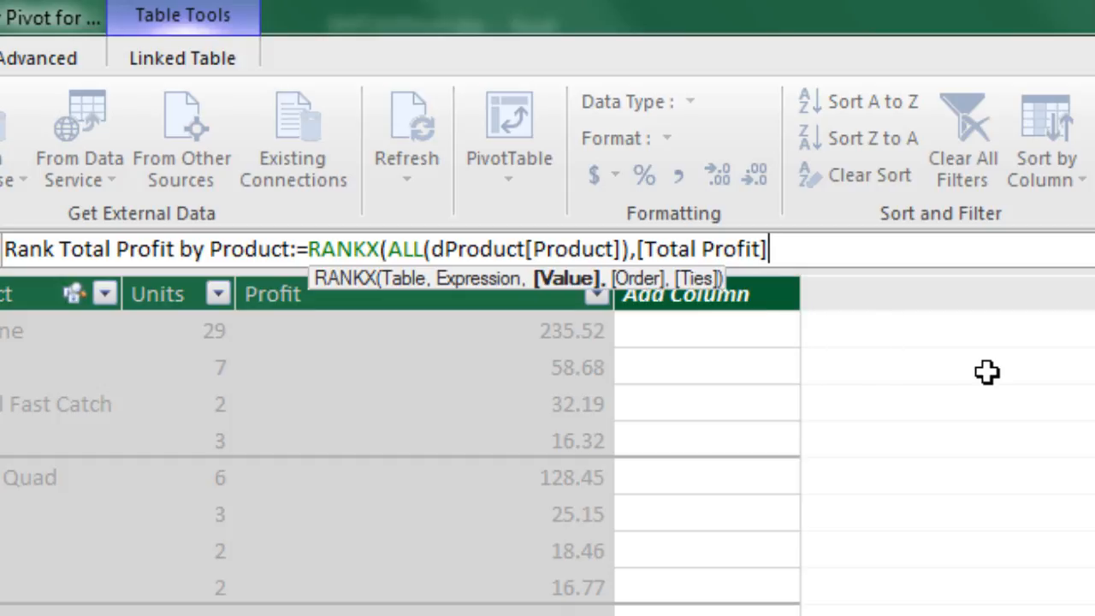
Close and enter the Rank Total Profit by Product formula, and add the measure to the Excel PivotTable's Values below Total Profit
text())
key(Return)
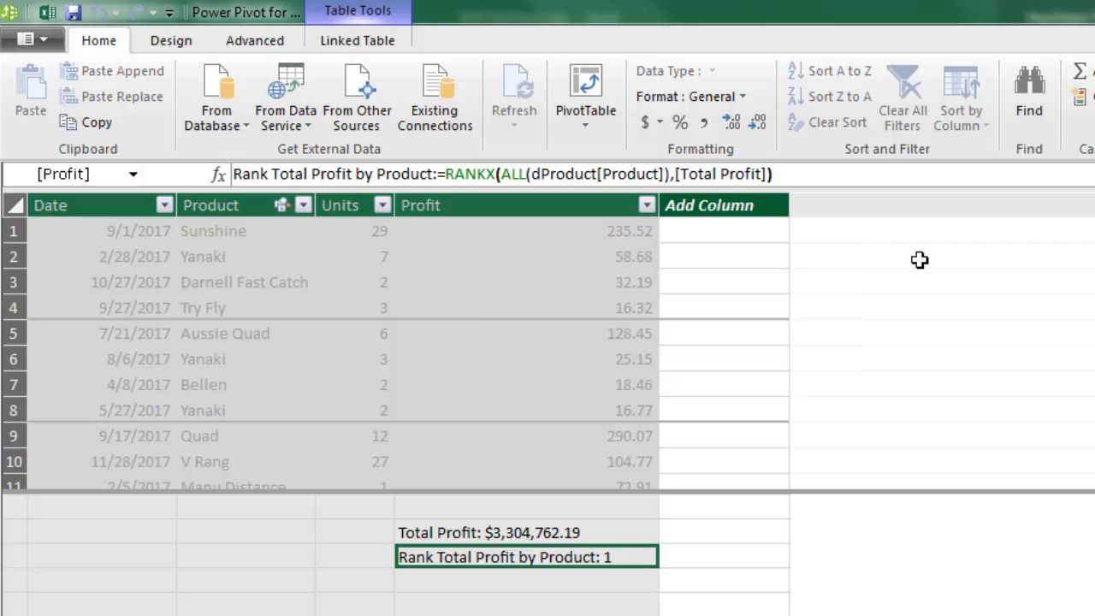
key(alt+Tab)
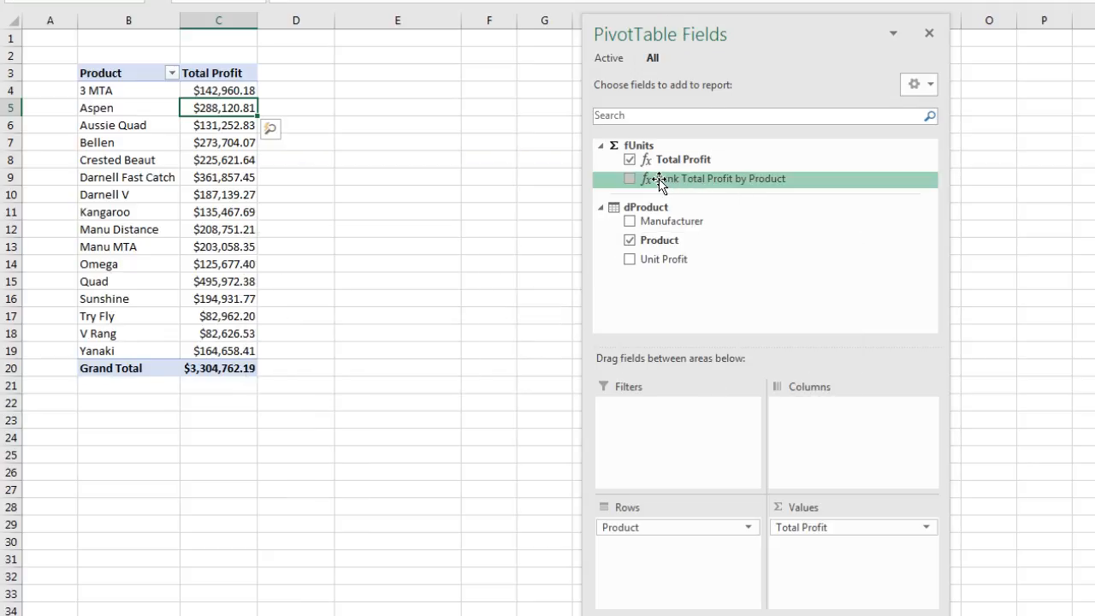
drag(659, 181, 847, 552)
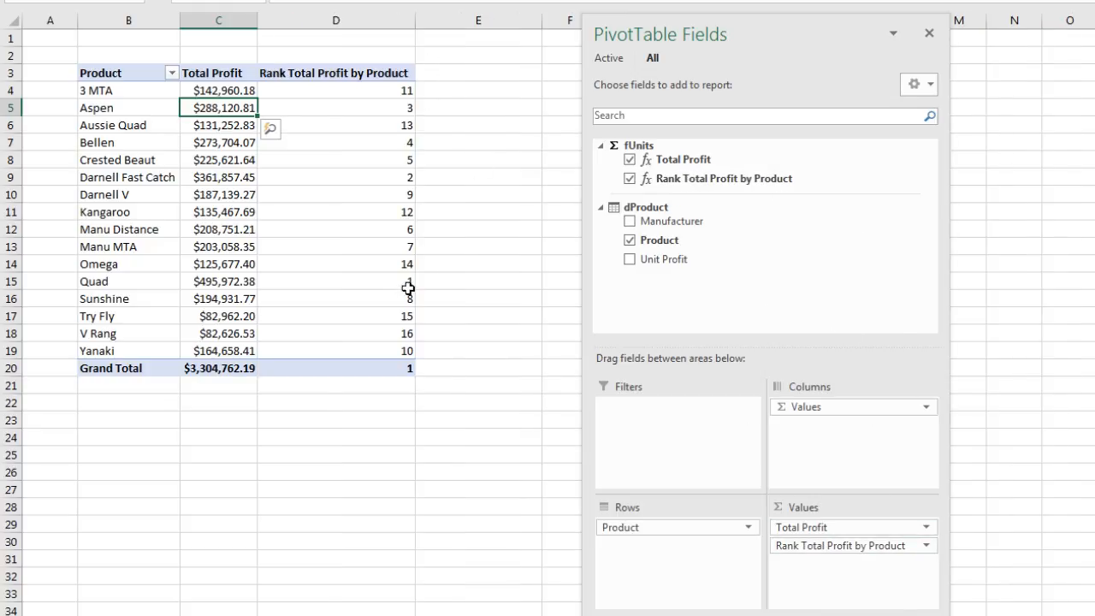
Compare Quad's rank and Total Profit in the PivotTable with the Total Profit and Rank Total Profit by Product formulas in Power Pivot
drag(399, 286, 124, 283)
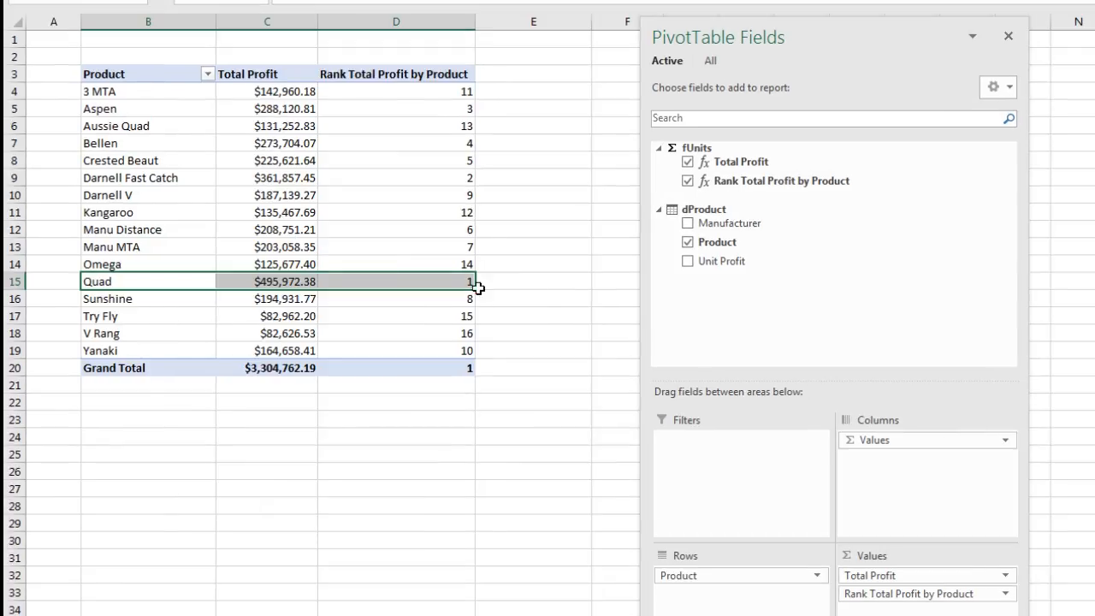
key(alt+Tab)
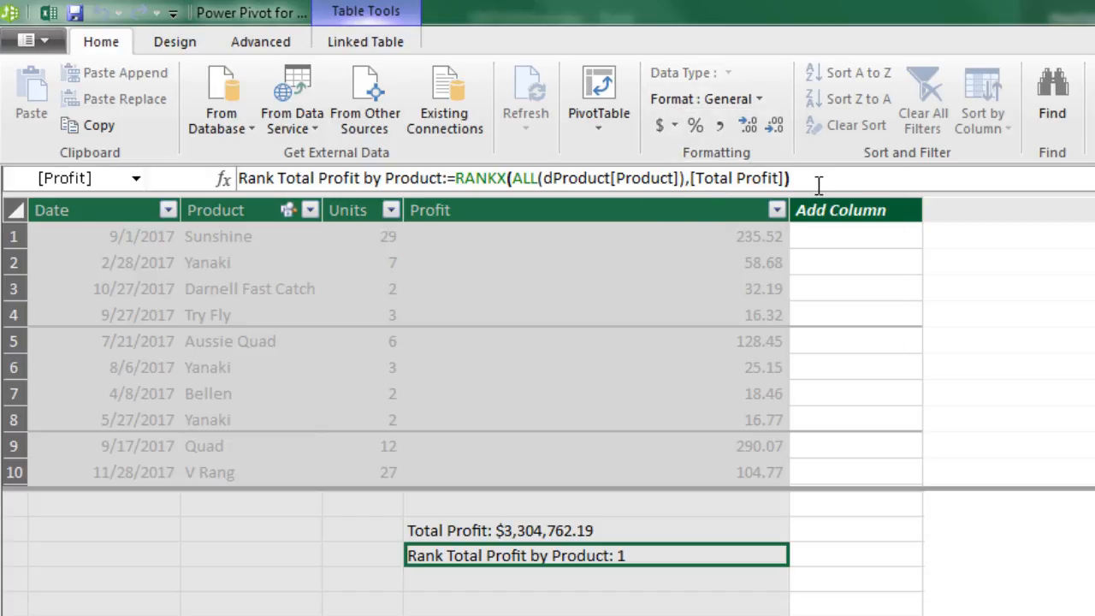
click(572, 533)
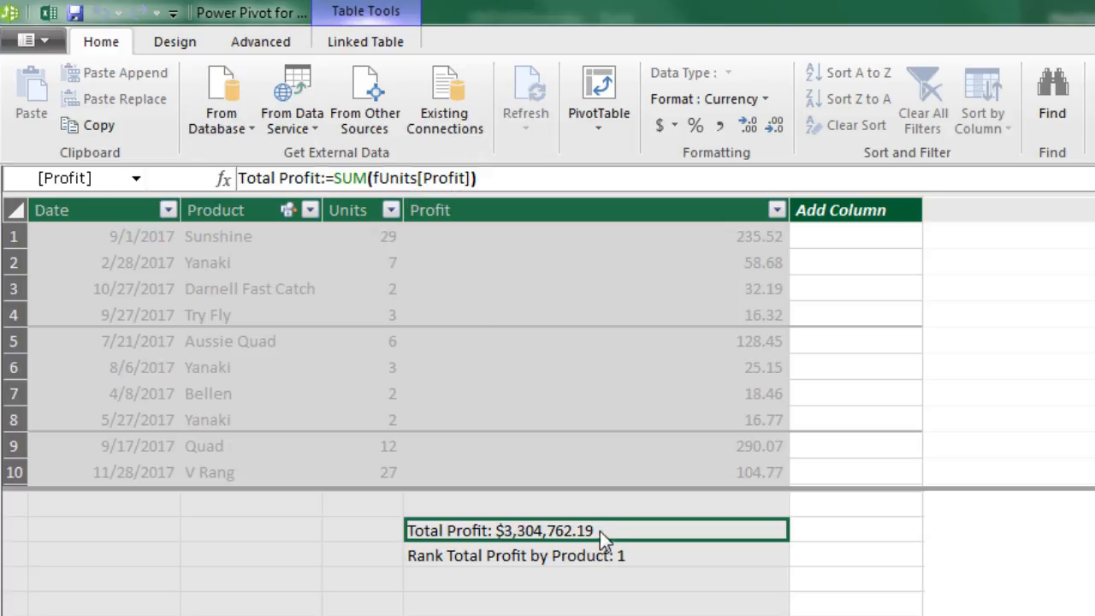
click(617, 555)
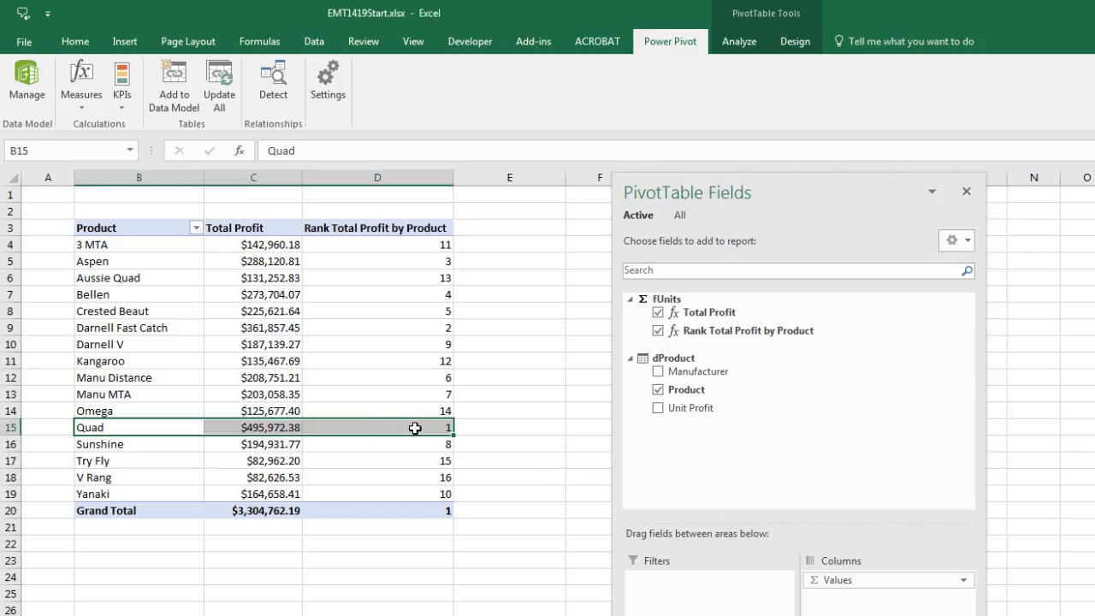
click(415, 428)
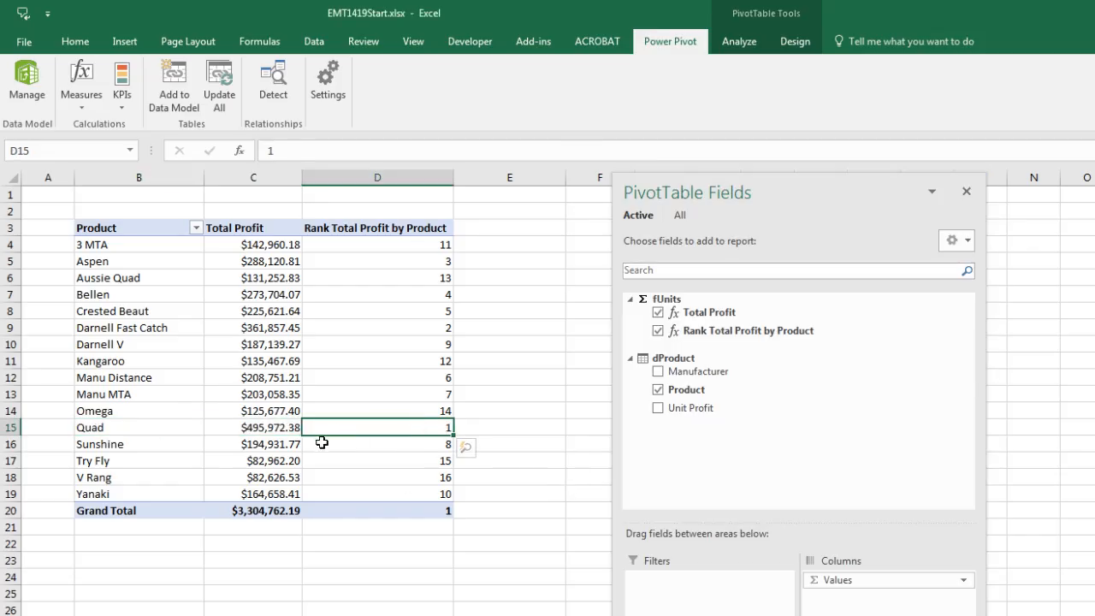
Review Quad's Total Profit and the Total Profit formula, and copy the entire Rank Total Profit by Product measure formula in Power Pivot
click(274, 428)
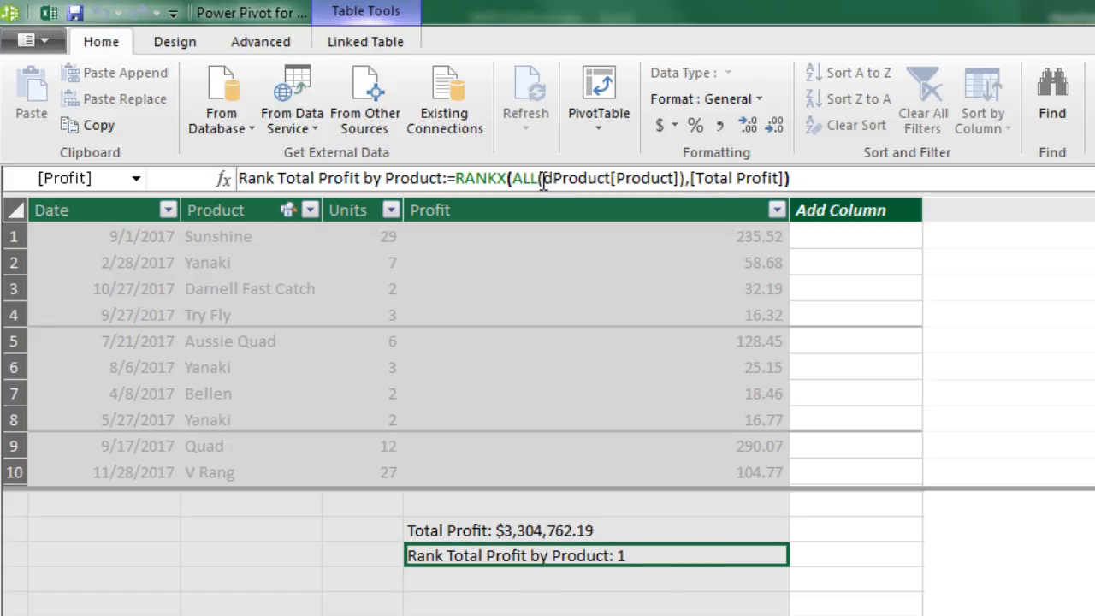
click(631, 524)
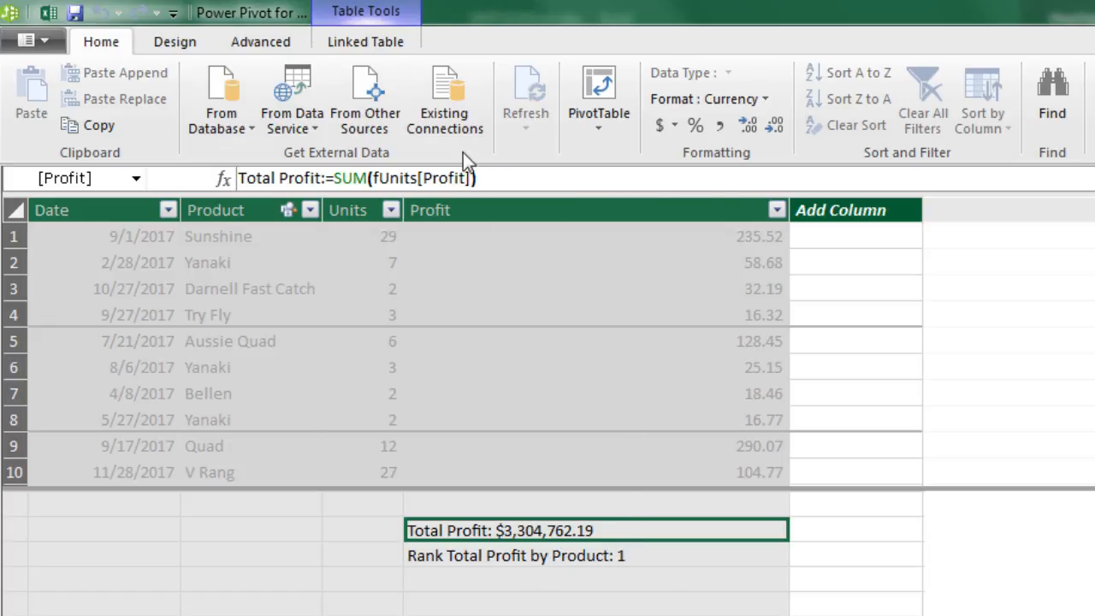
click(553, 557)
click(810, 177)
drag(710, 177, 215, 161)
key(ctrl+c)
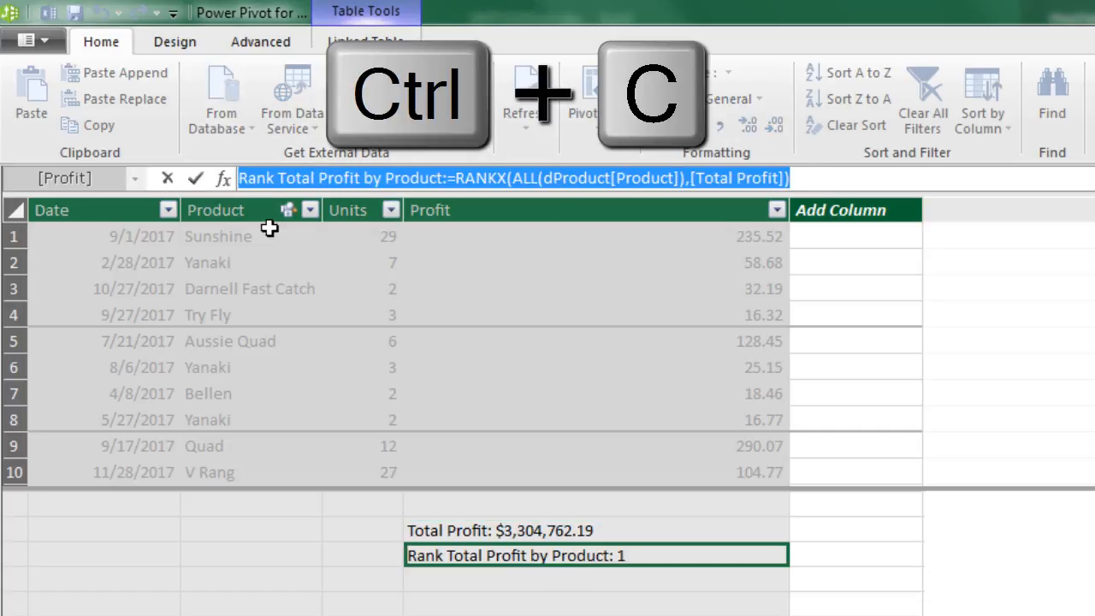
key(Escape)
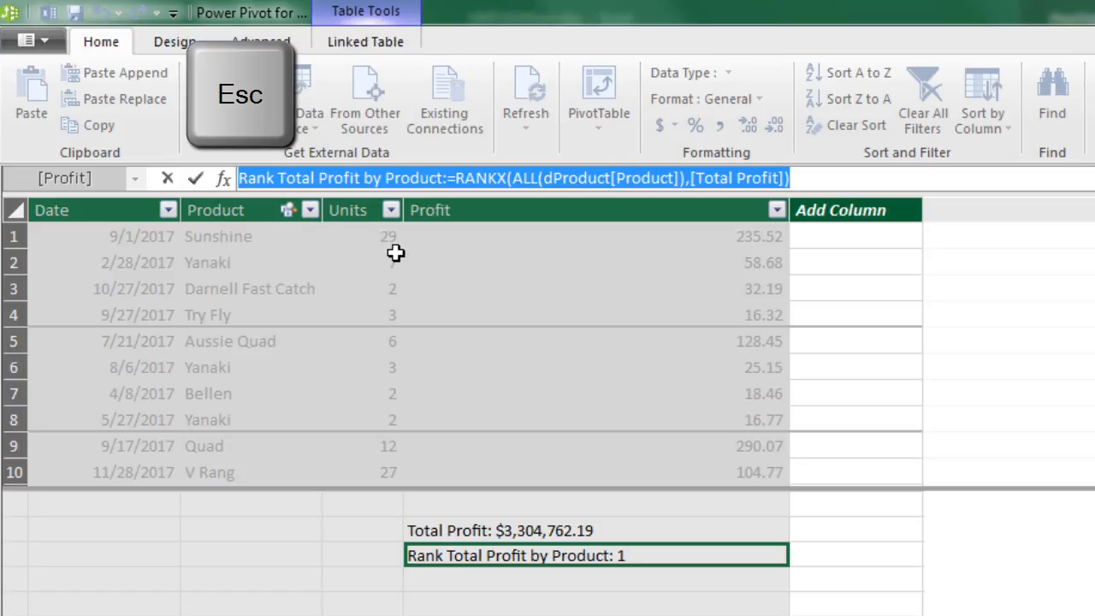
Paste the copied formula below Rank Total Profit by Product and name the new measure Rank Total Profit by Product SUM
click(481, 575)
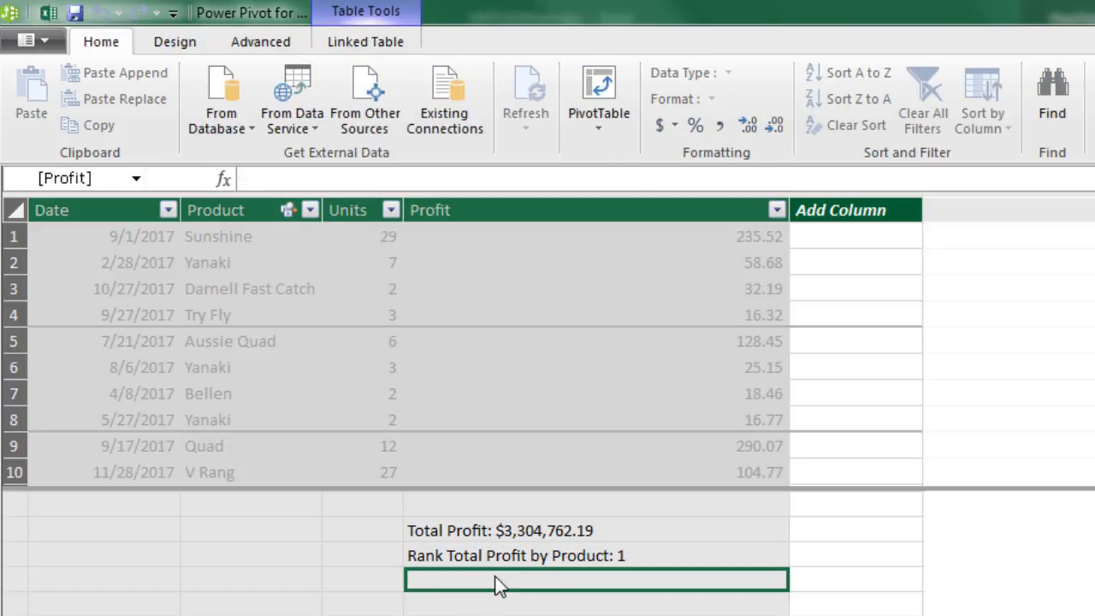
click(283, 177)
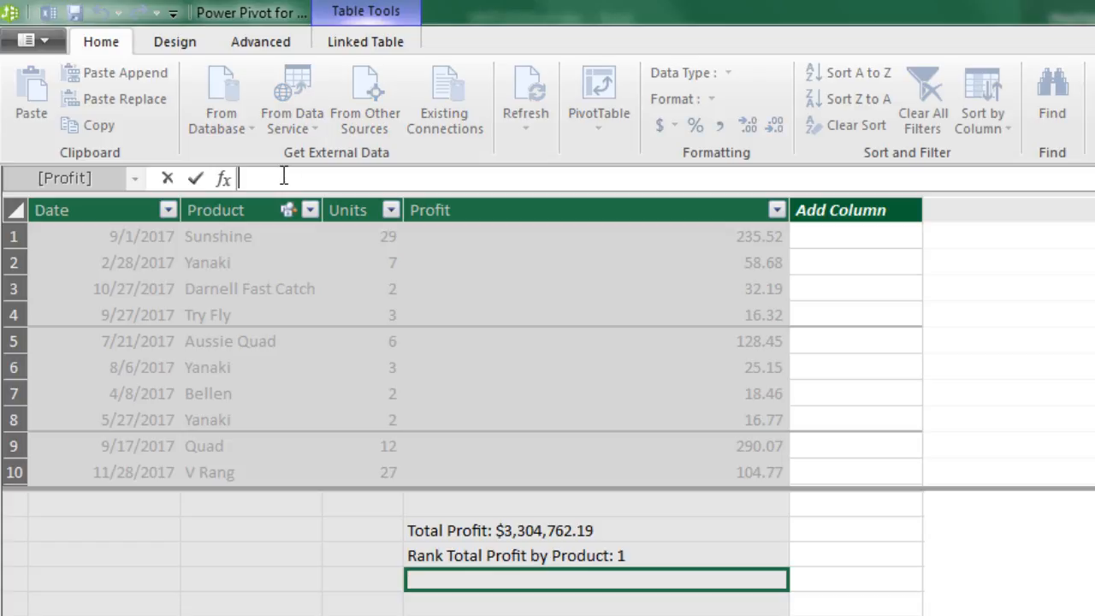
key(ctrl+v)
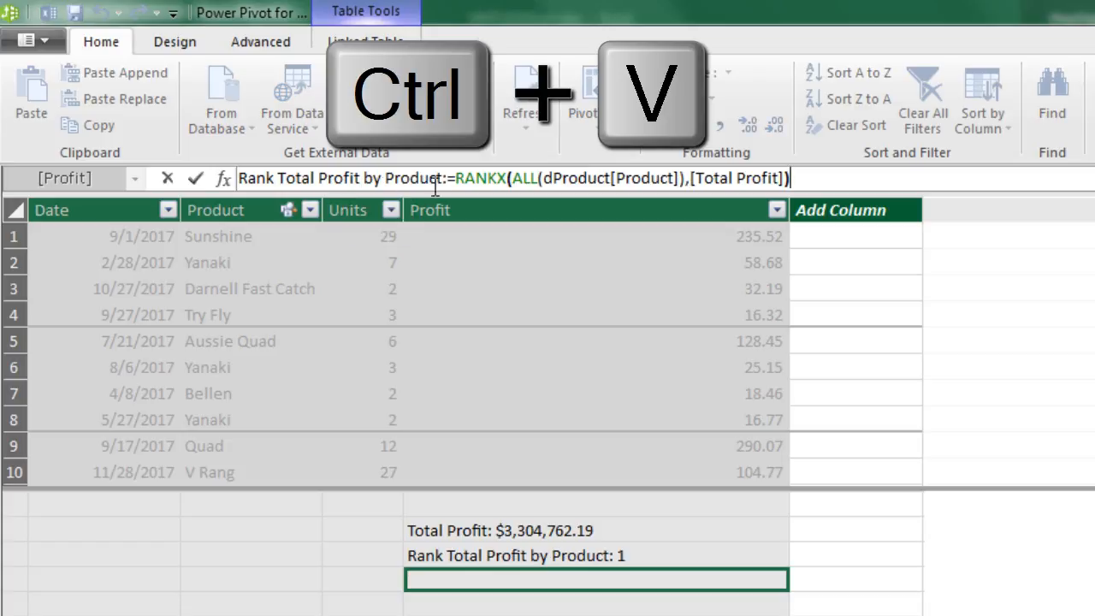
click(446, 177)
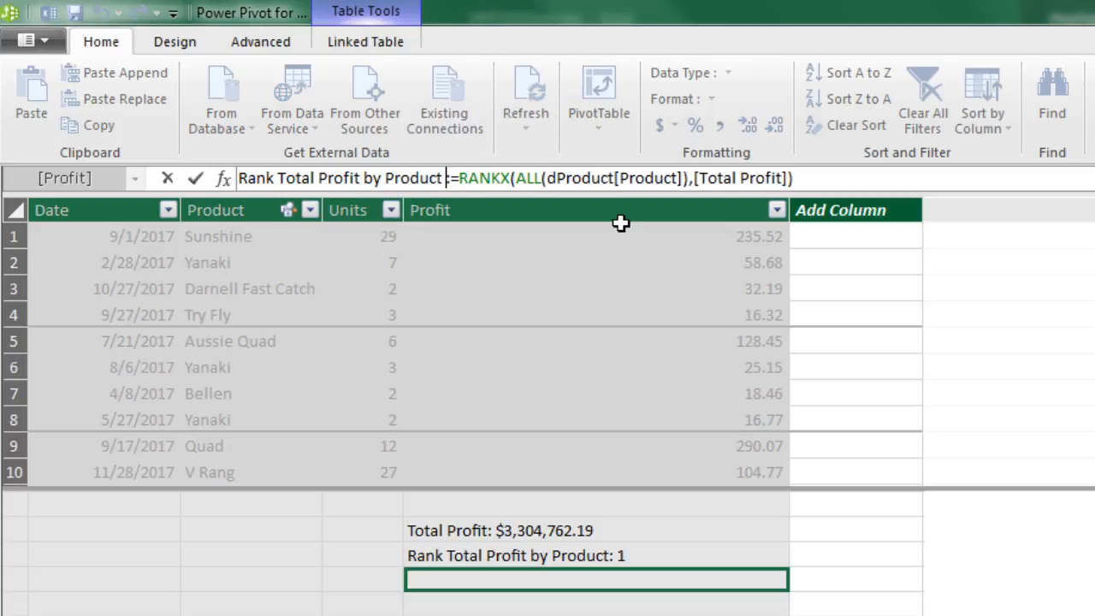
text(SUM)
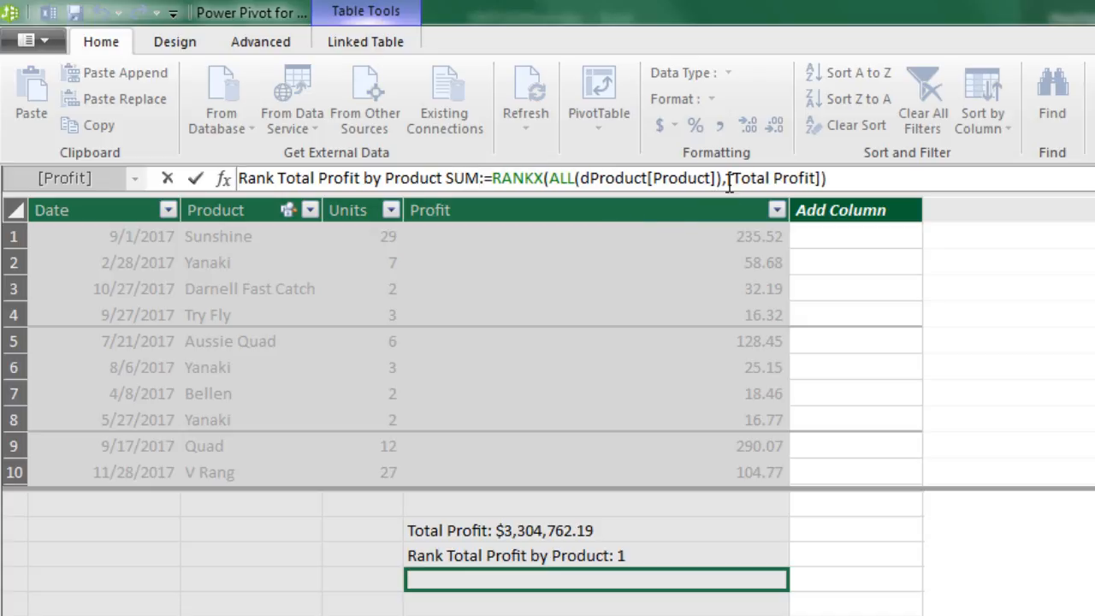
Replace the [Total Profit] Expression argument of RANKX with SUM(fUnits[Profit]) and enter the measure formula
drag(727, 178, 828, 178)
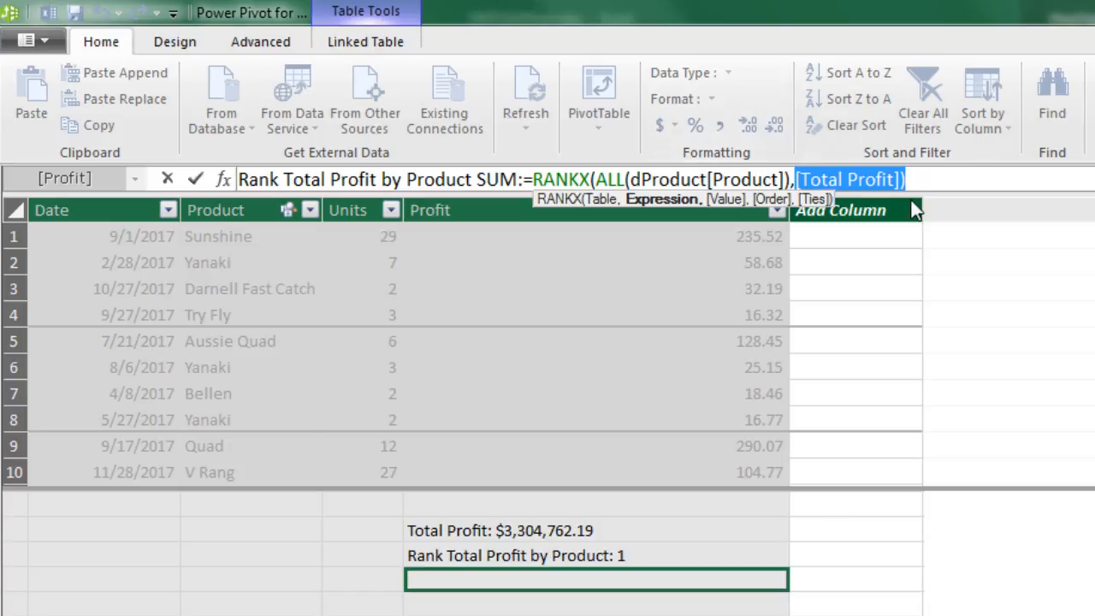
text(sum()
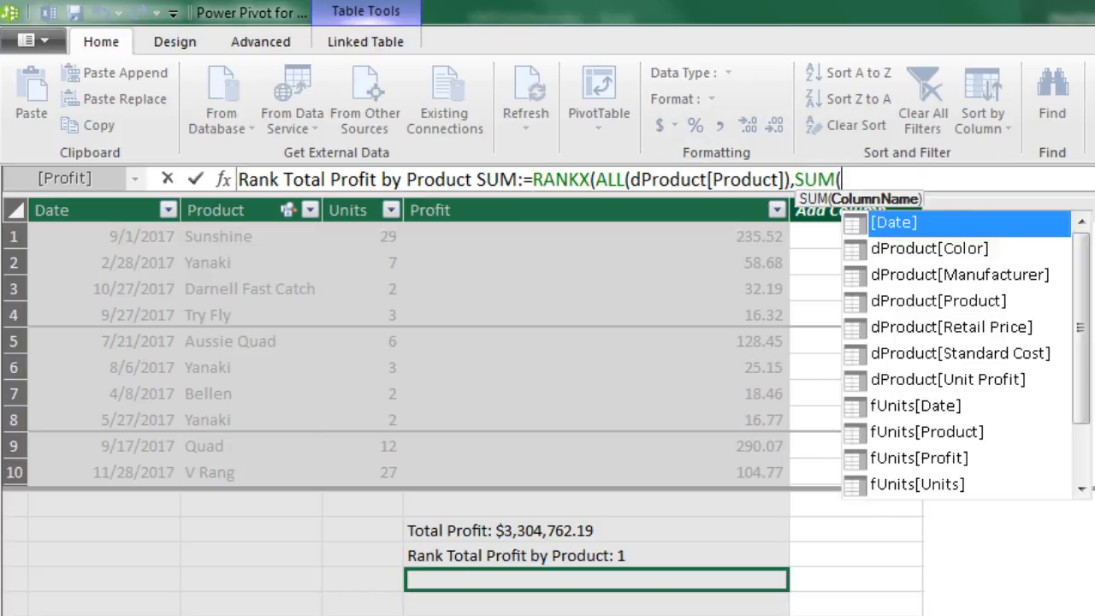
text(fu)
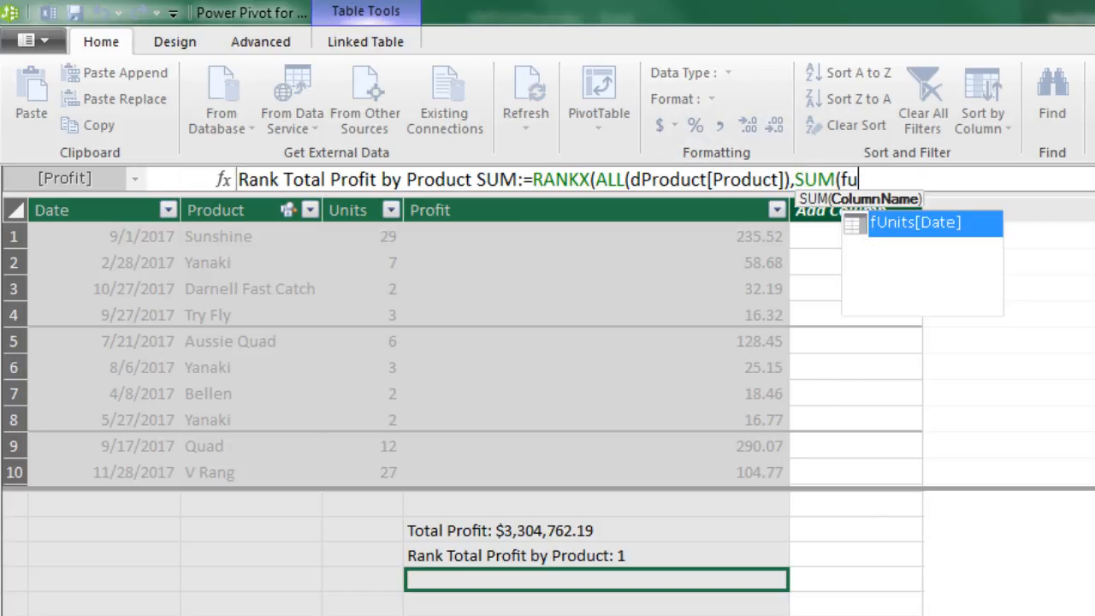
key(Down)
key(Down)
key(Tab)
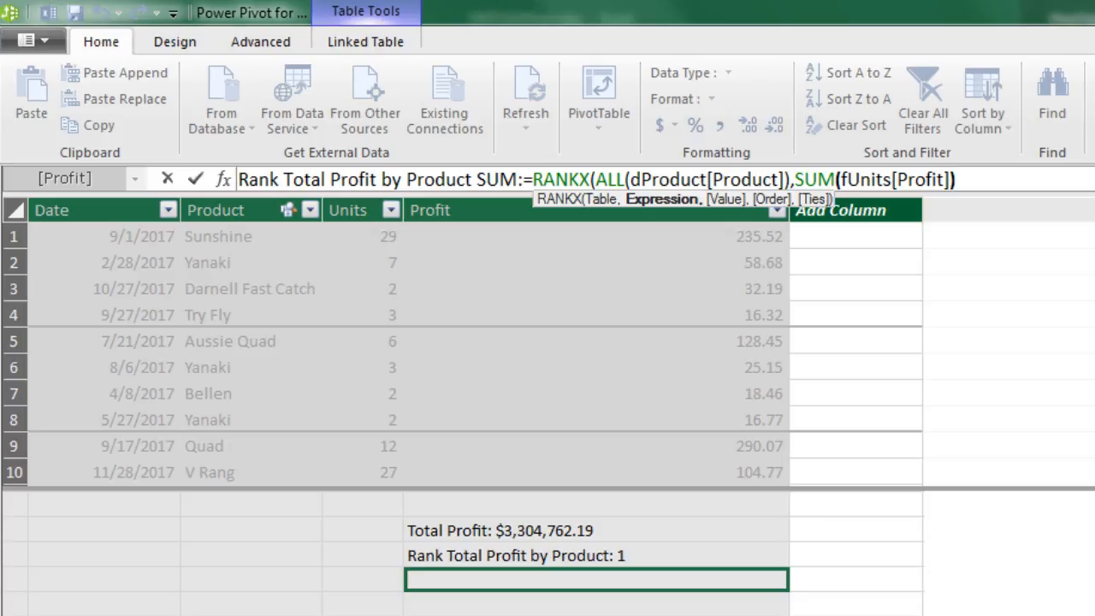
text())
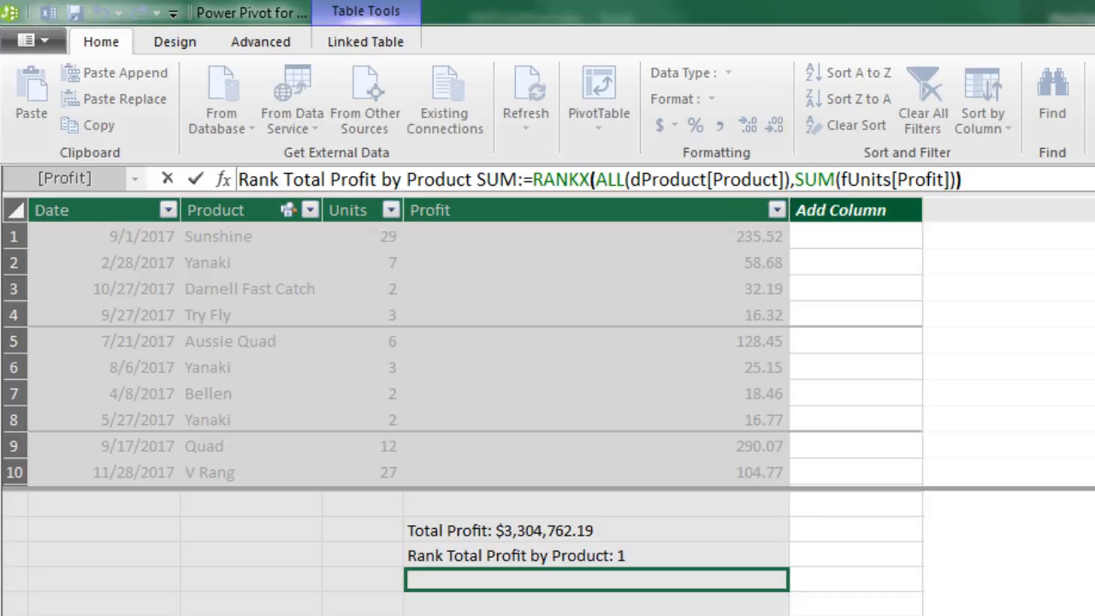
key(Return)
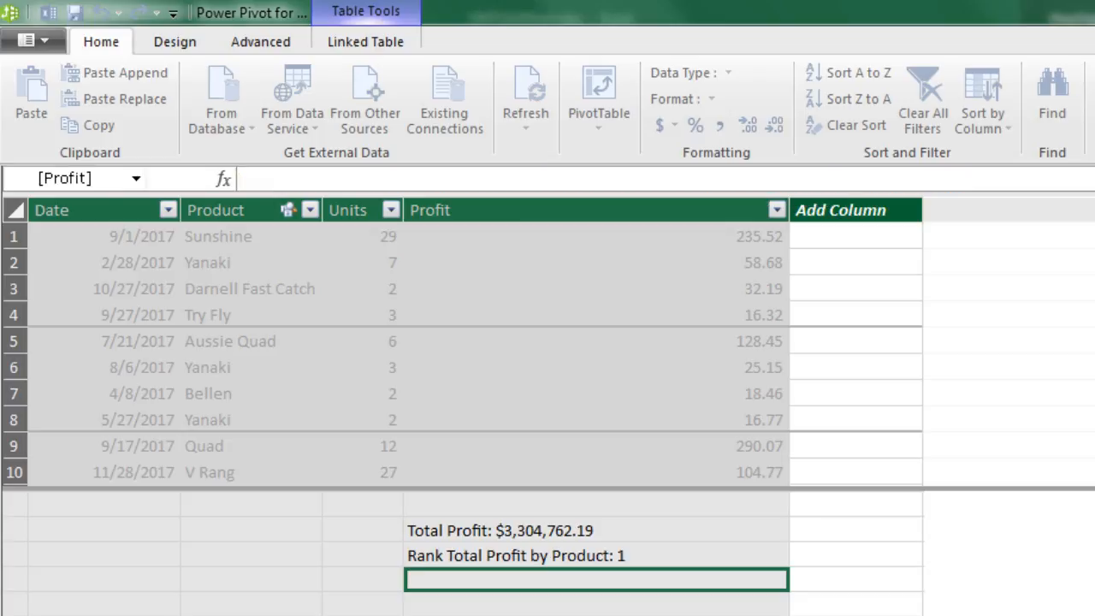
Switch to Excel, add Rank Total Profit by Product SUM to the PivotTable's Values, and check its result for Quad against Total Profit
key(alt+Tab)
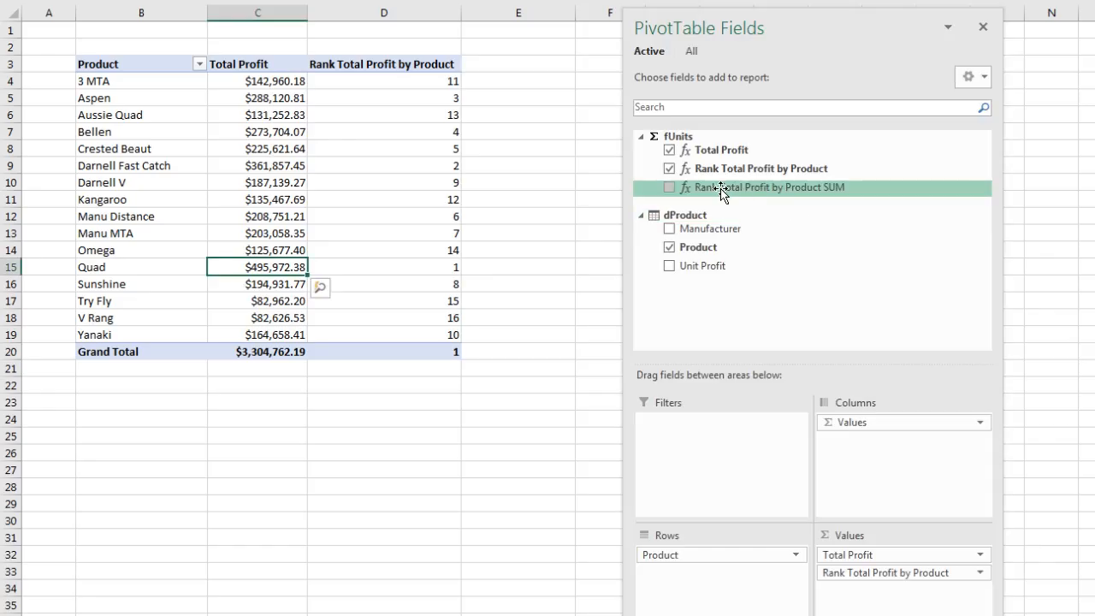
drag(721, 190, 889, 609)
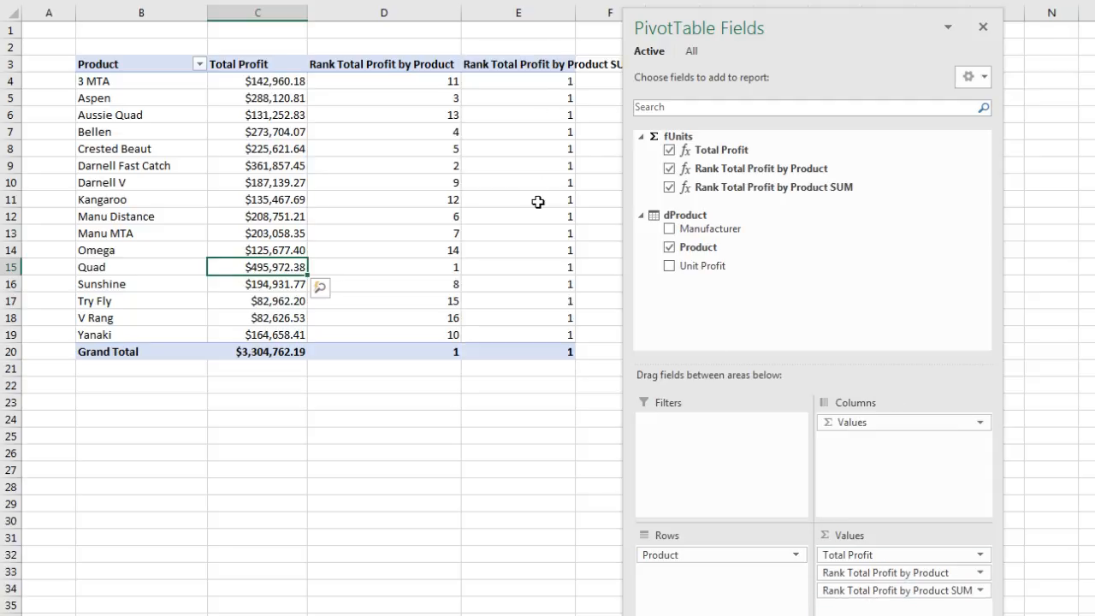
click(528, 266)
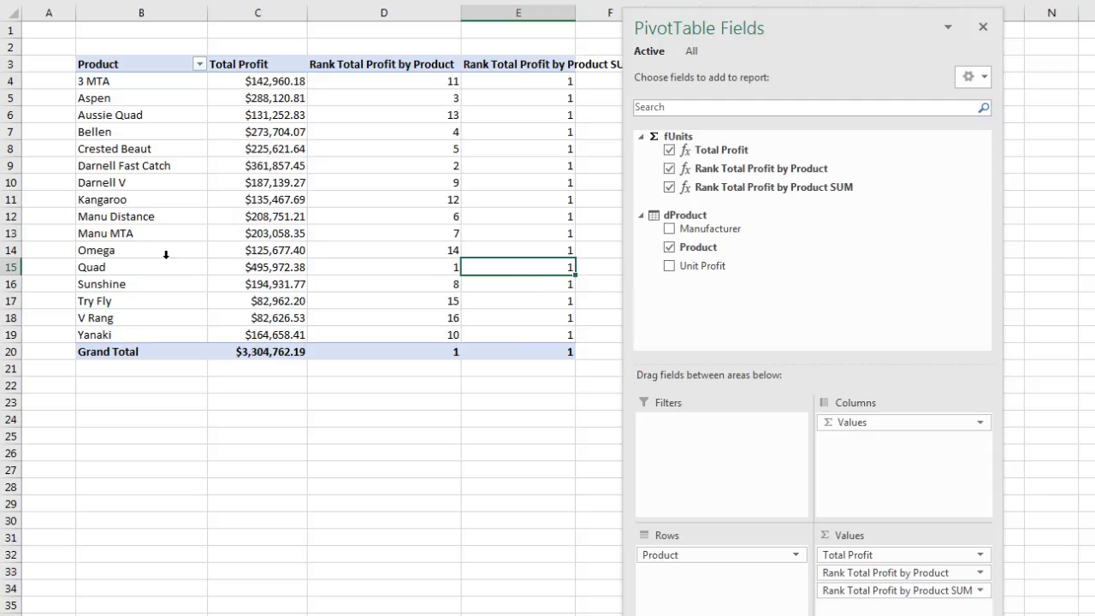
mouse_move(153, 272)
click(262, 269)
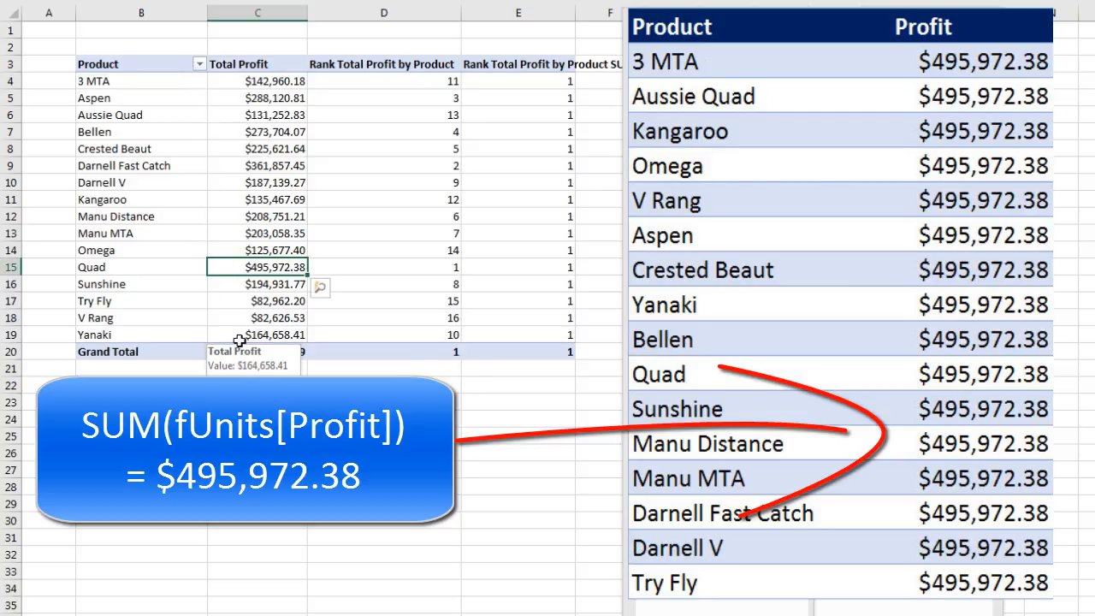
In Power Pivot, wrap SUM(fUnits[Profit]) in CALCULATE within the Rank Total Profit by Product SUM measure and enter the formula
key(alt+Tab)
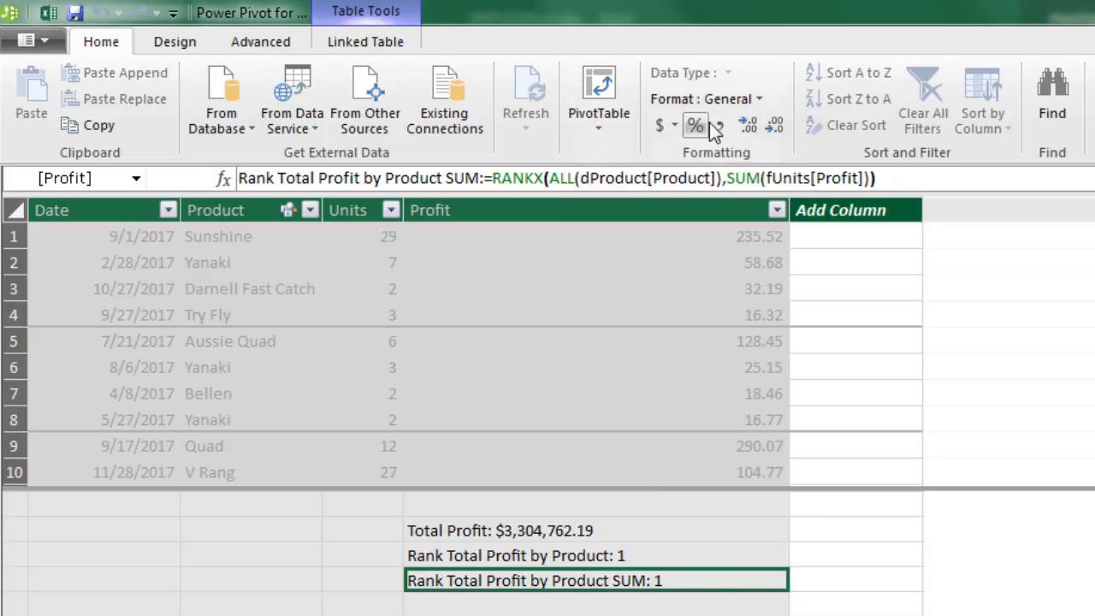
click(733, 181)
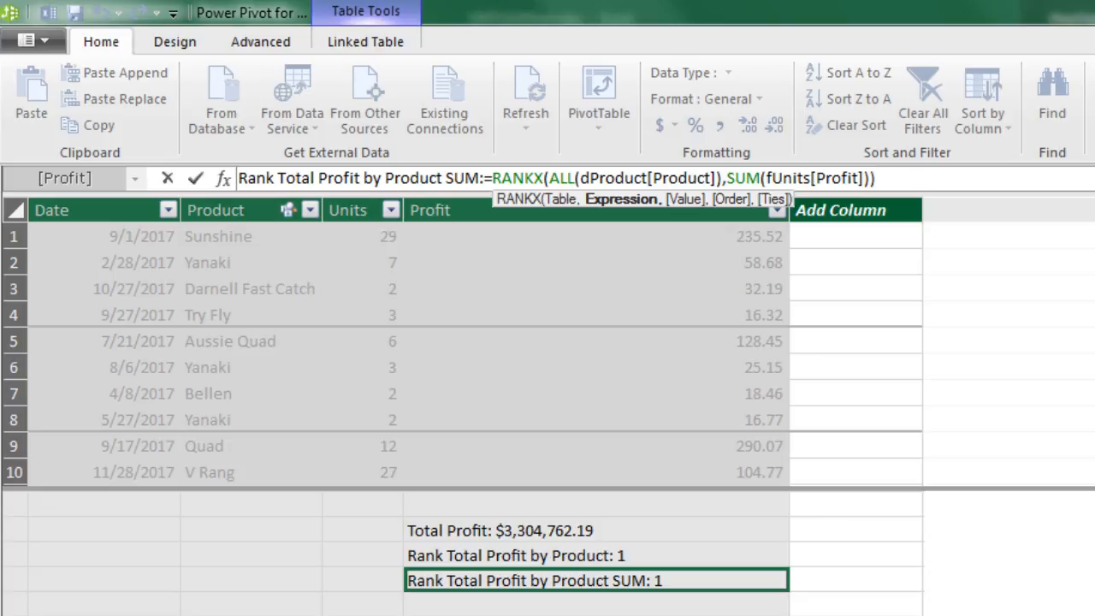
text(cal)
key(Tab)
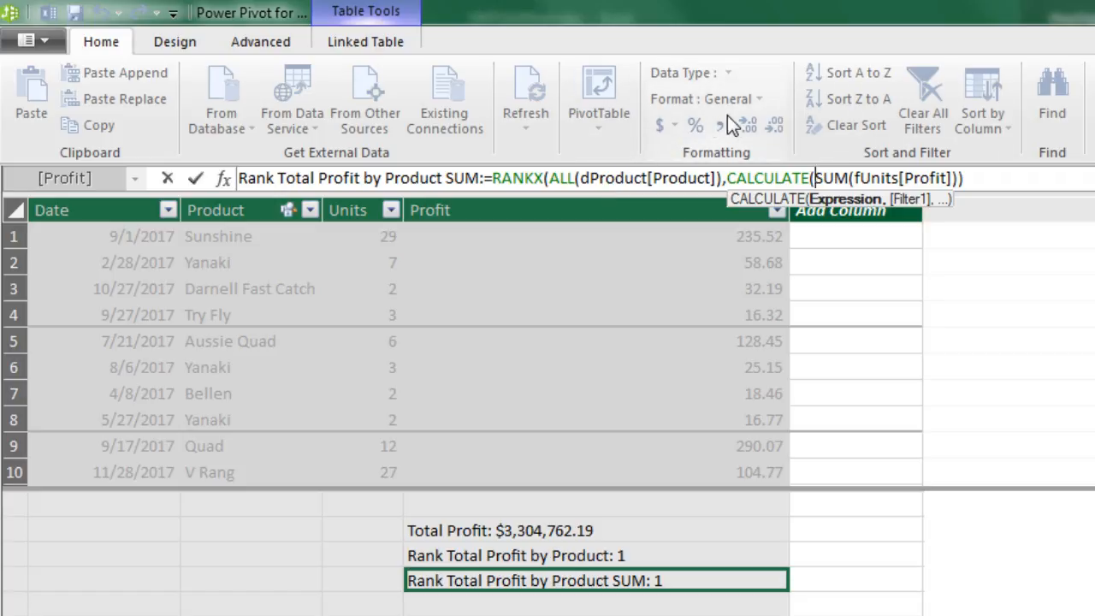
text())
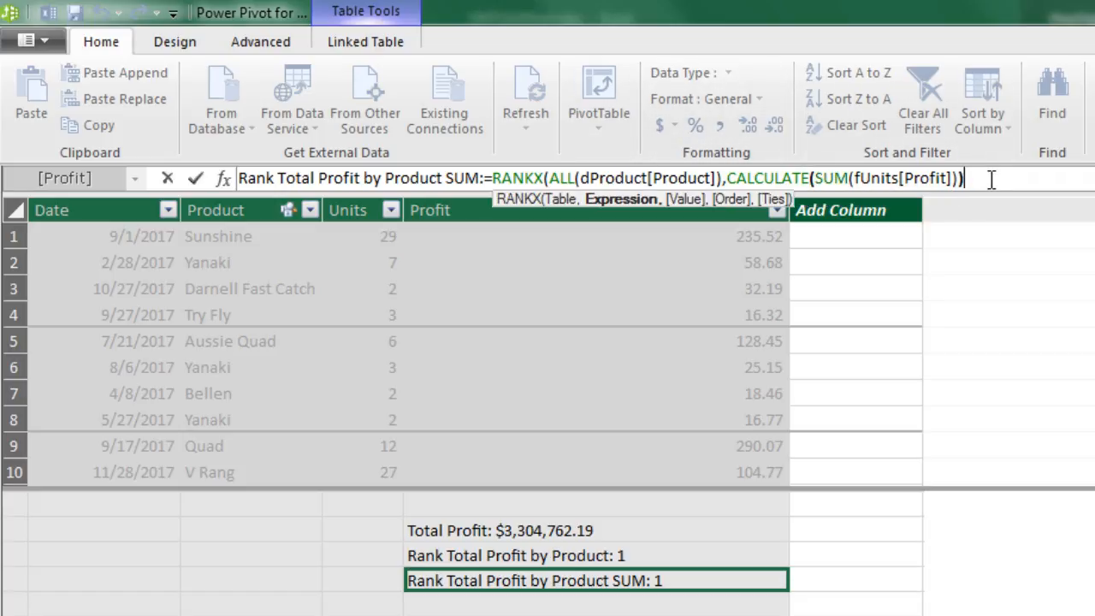
text())
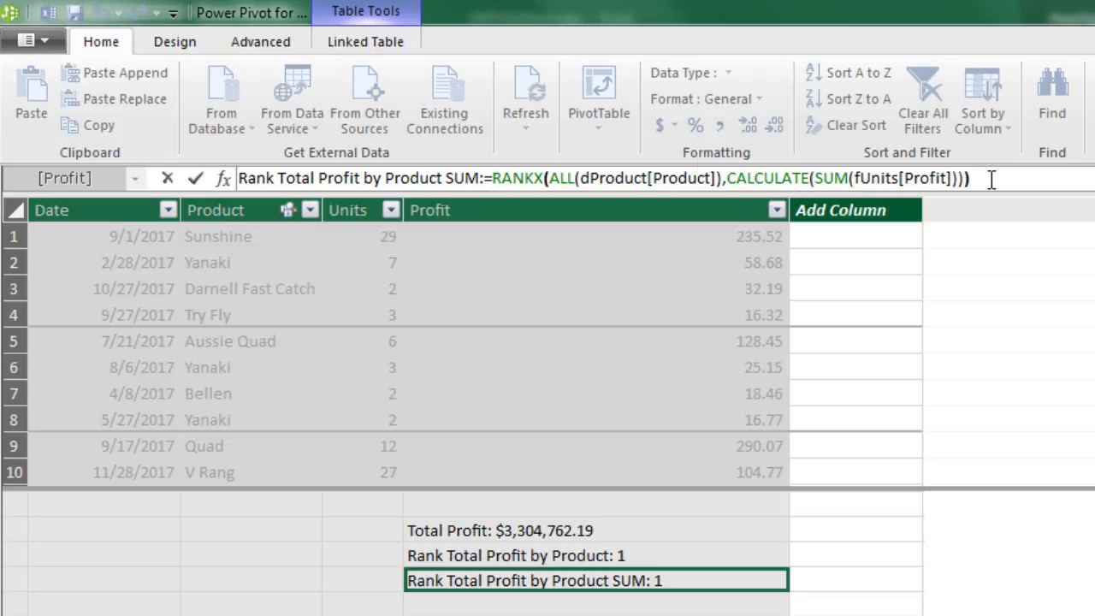
click(834, 178)
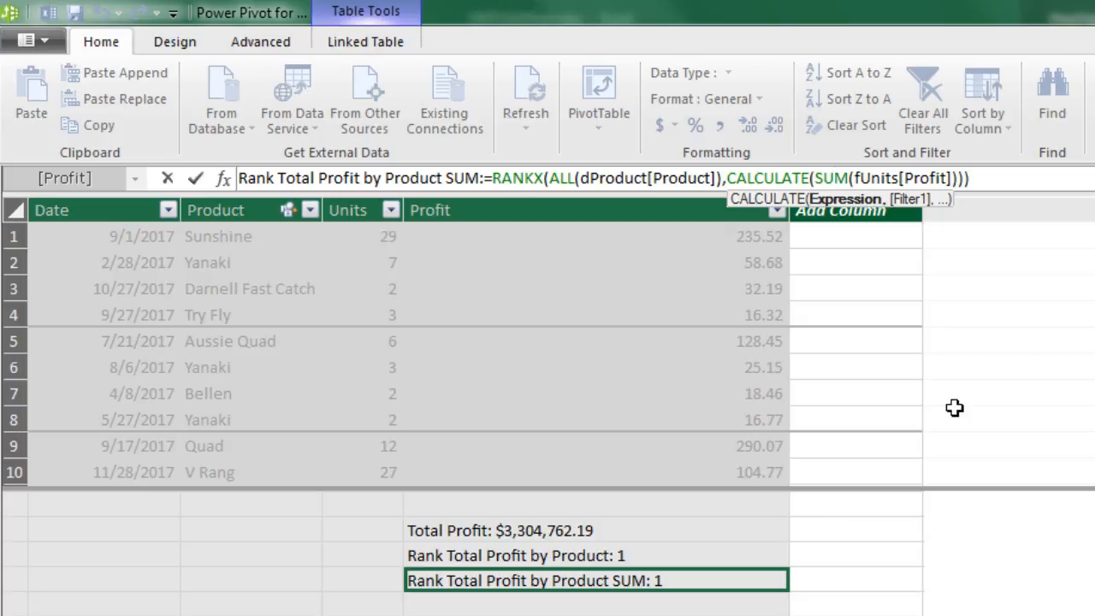
key(Return)
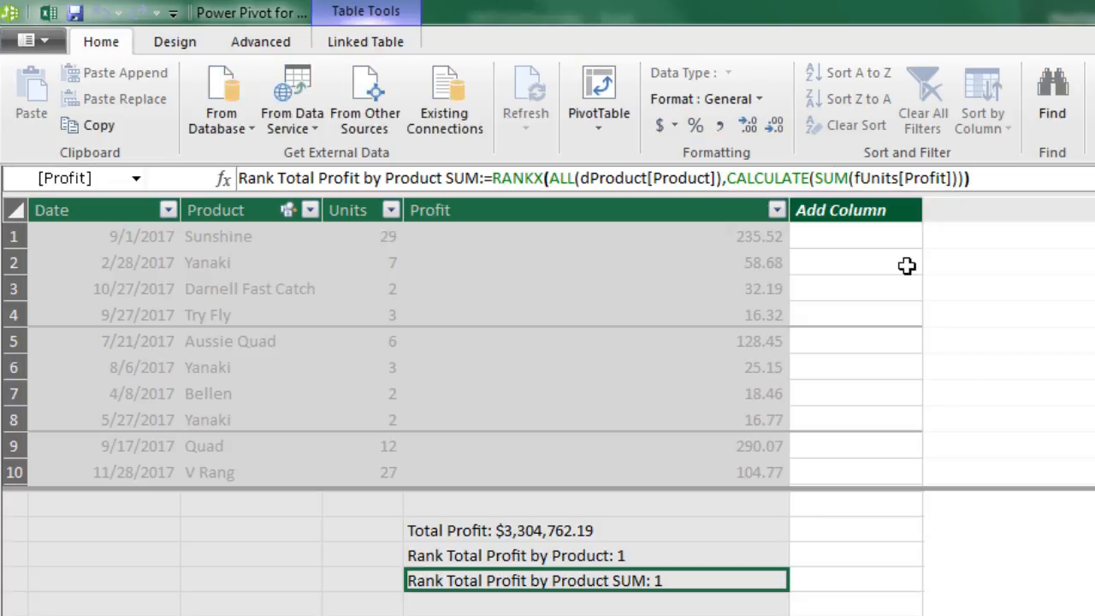
Back in Excel, remove Rank Total Profit by Product SUM from the PivotTable and widen column D to fit its header
key(alt+Tab)
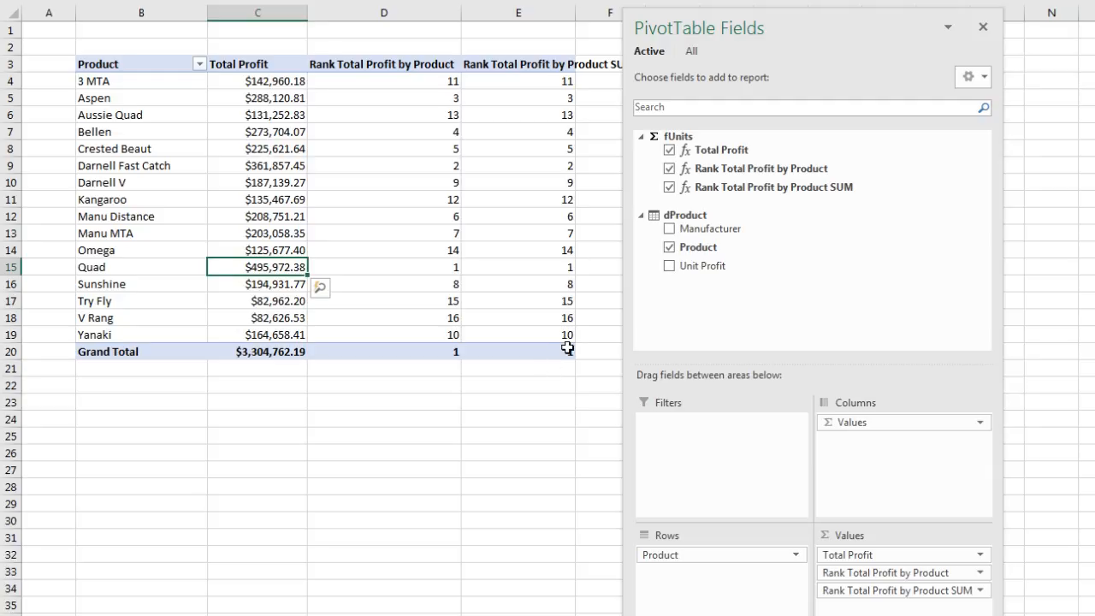
mouse_move(567, 348)
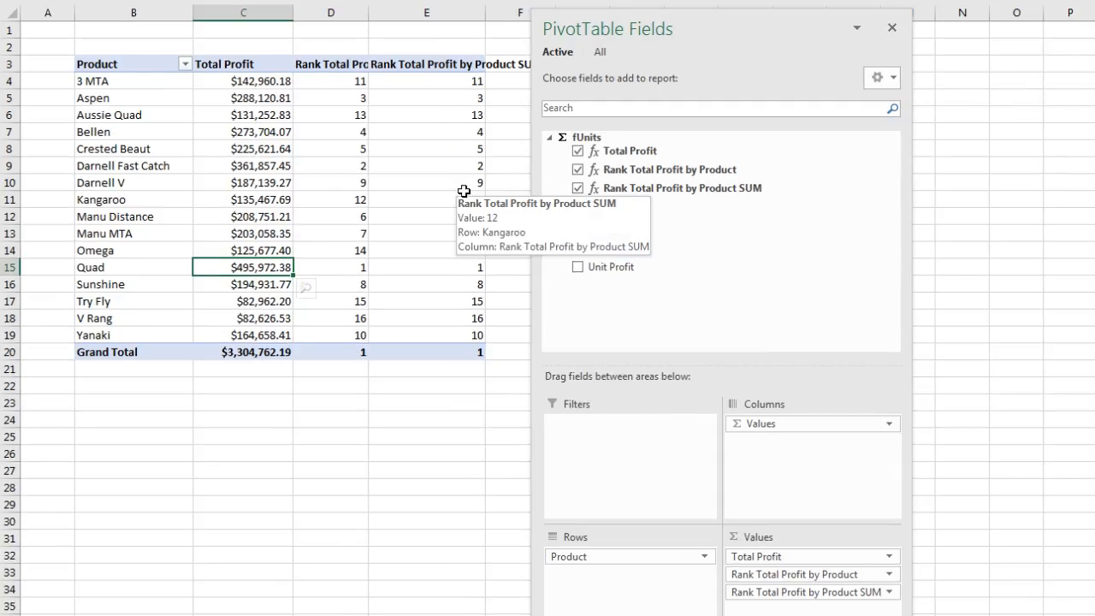
click(579, 188)
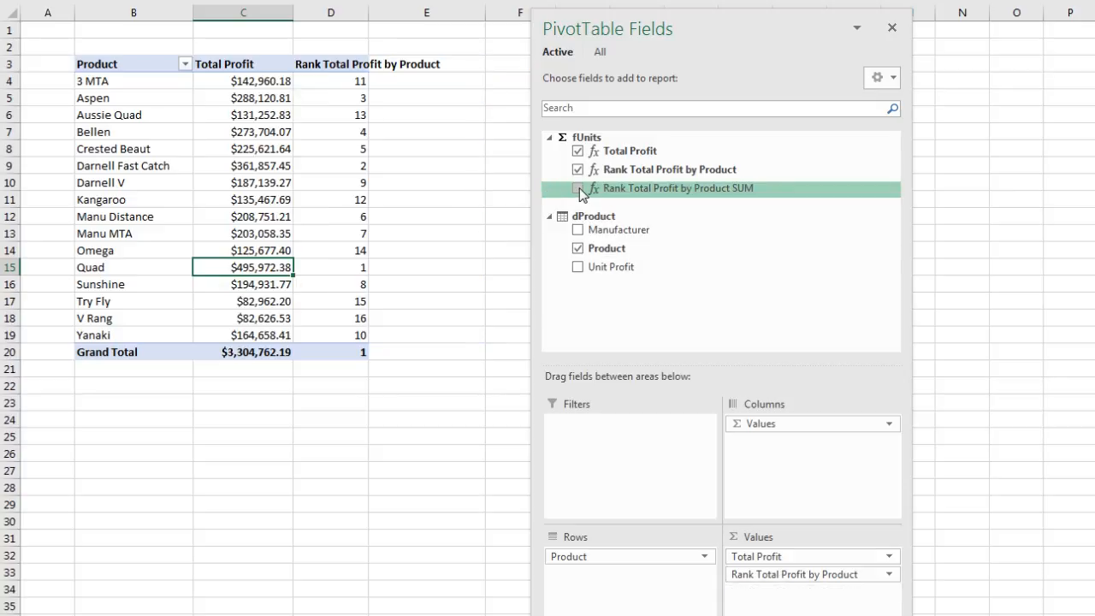
drag(368, 18, 445, 20)
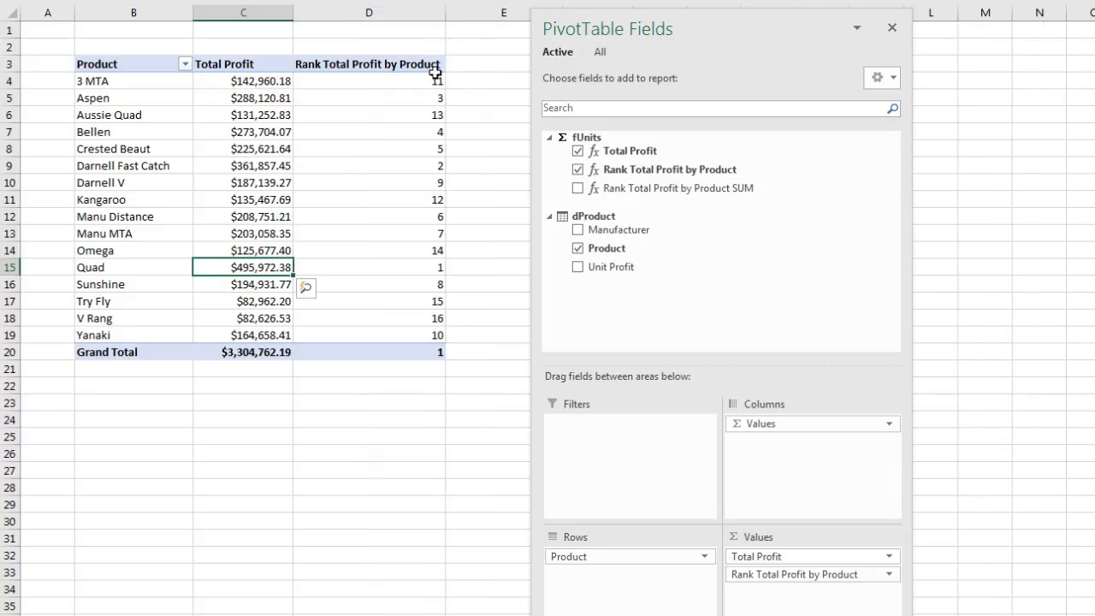
Examine the Rank Total Profit by Product values for the Grand Total and for the products from 3 MTA to Bellen
click(416, 355)
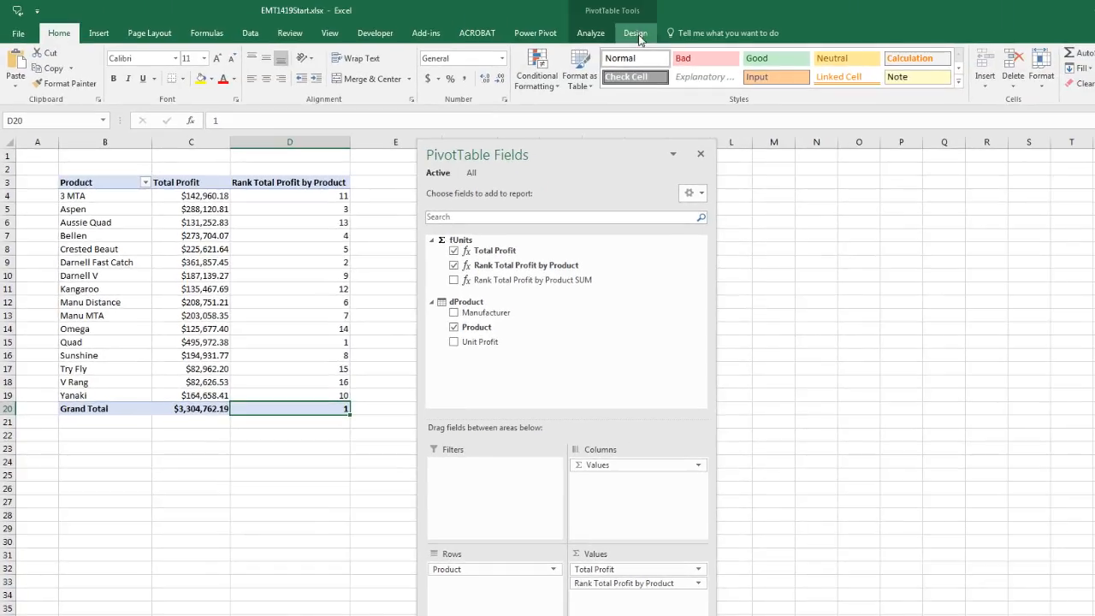
click(658, 11)
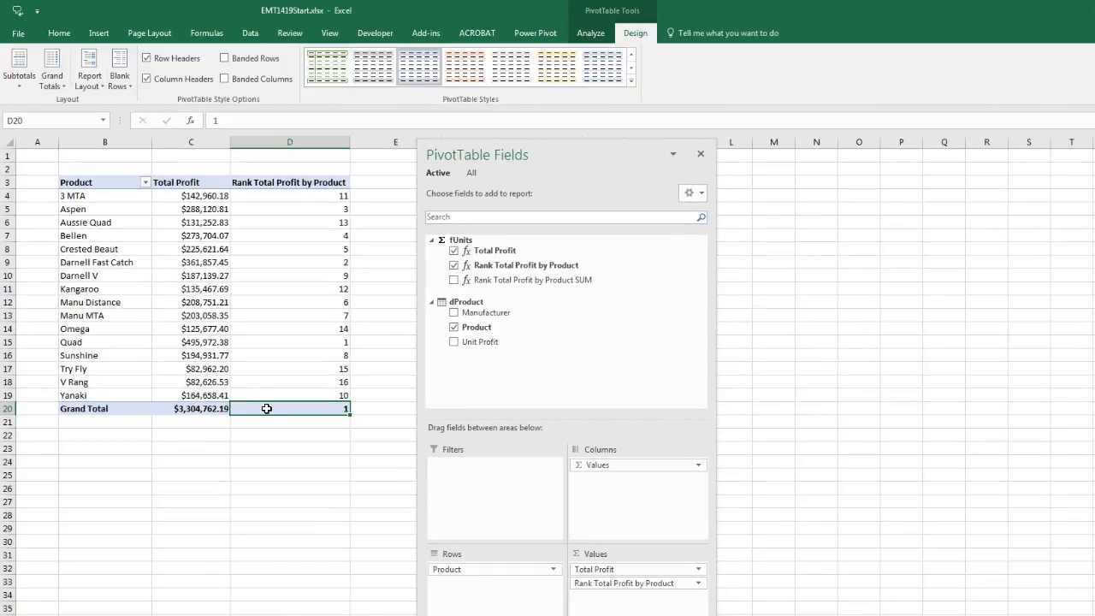
mouse_move(202, 416)
click(286, 197)
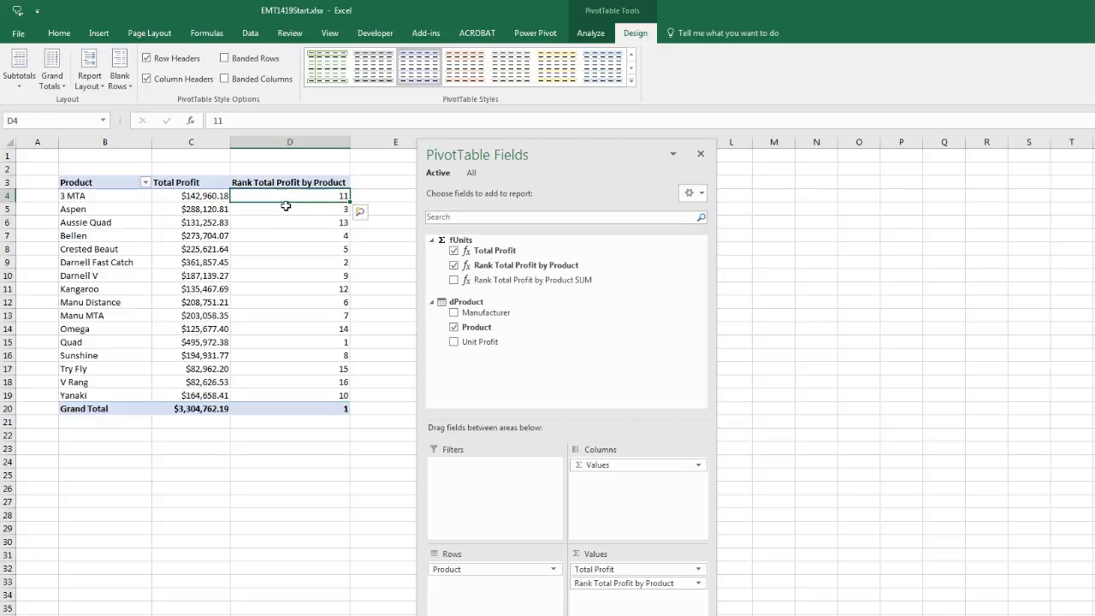
click(288, 214)
click(290, 222)
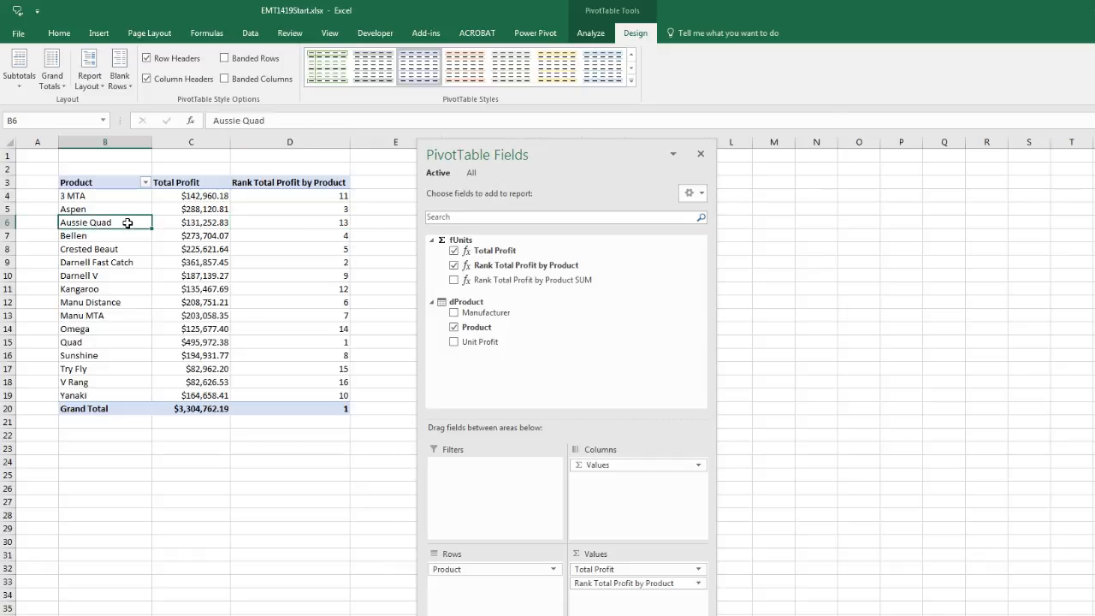
click(285, 236)
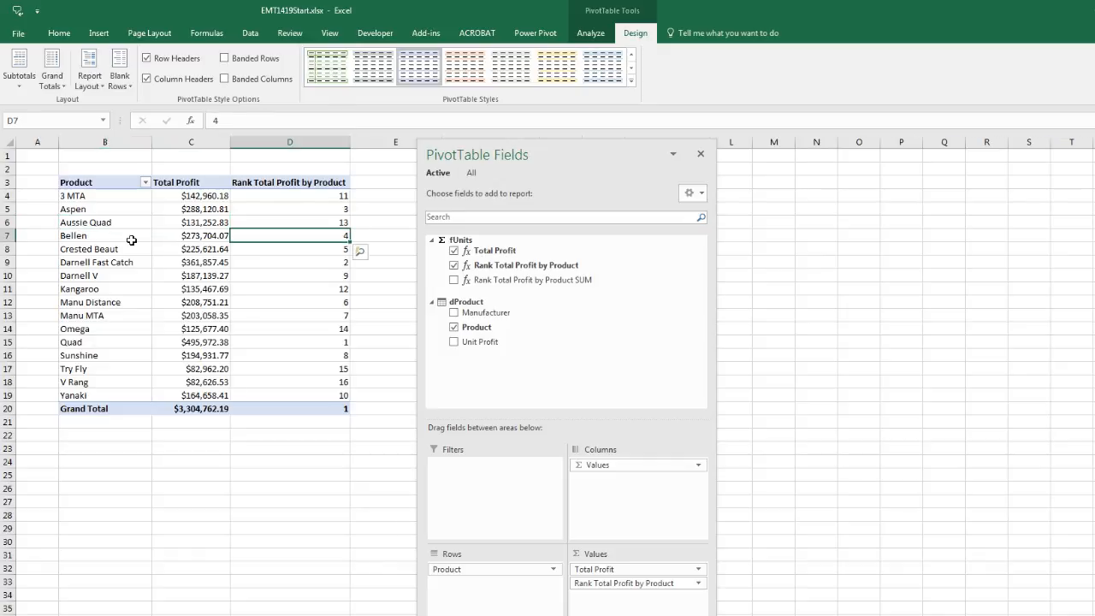
Compare the Grand Total's Rank Total Profit by Product with its Total Profit and with the ranks of individual products
click(134, 240)
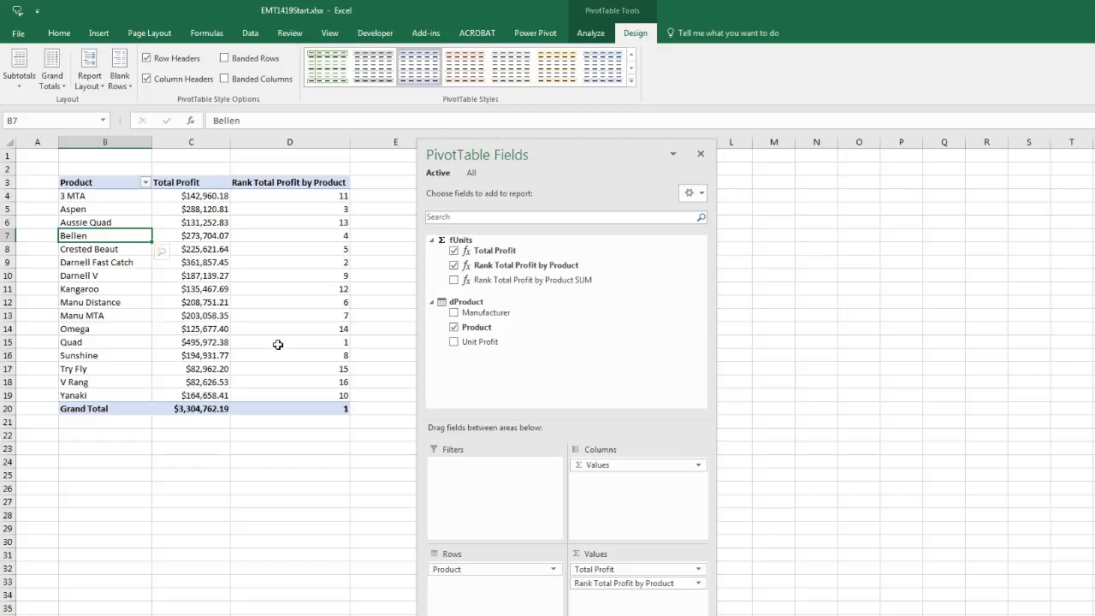
click(278, 409)
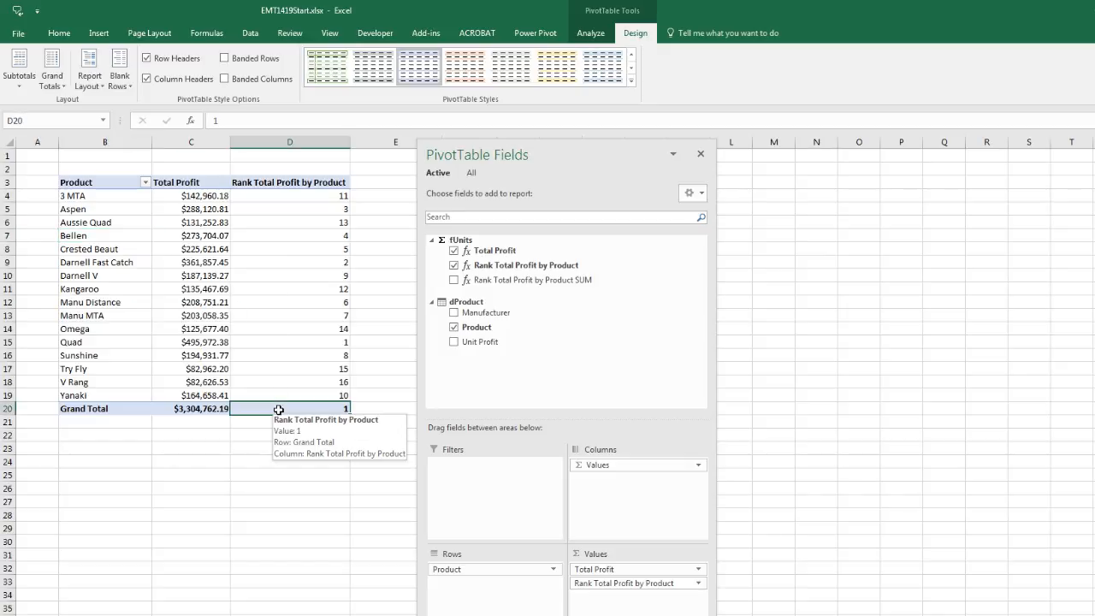
click(218, 409)
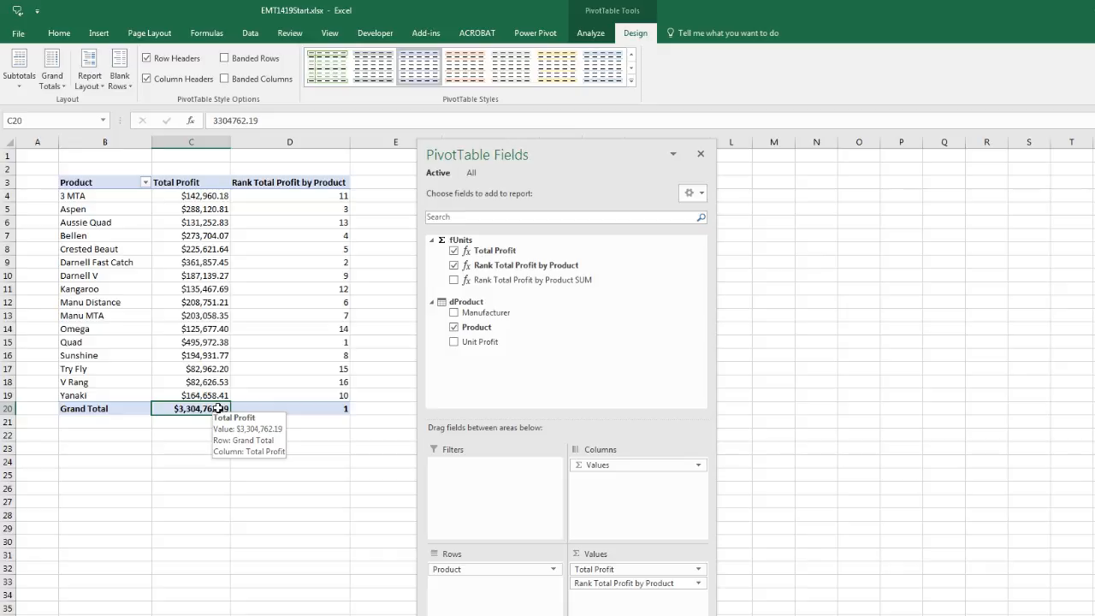
click(274, 196)
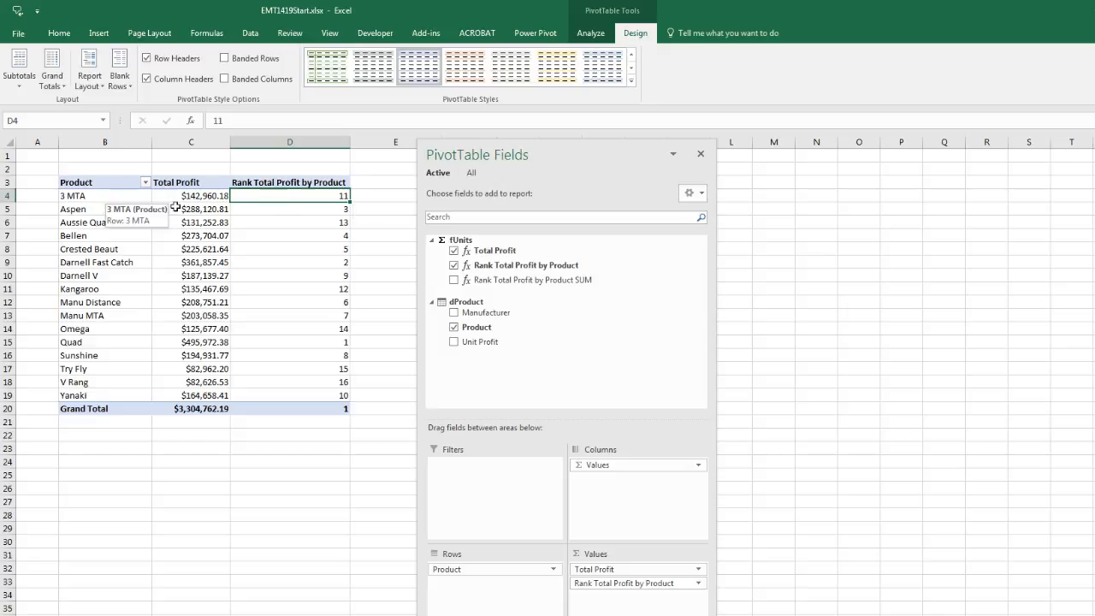
click(288, 409)
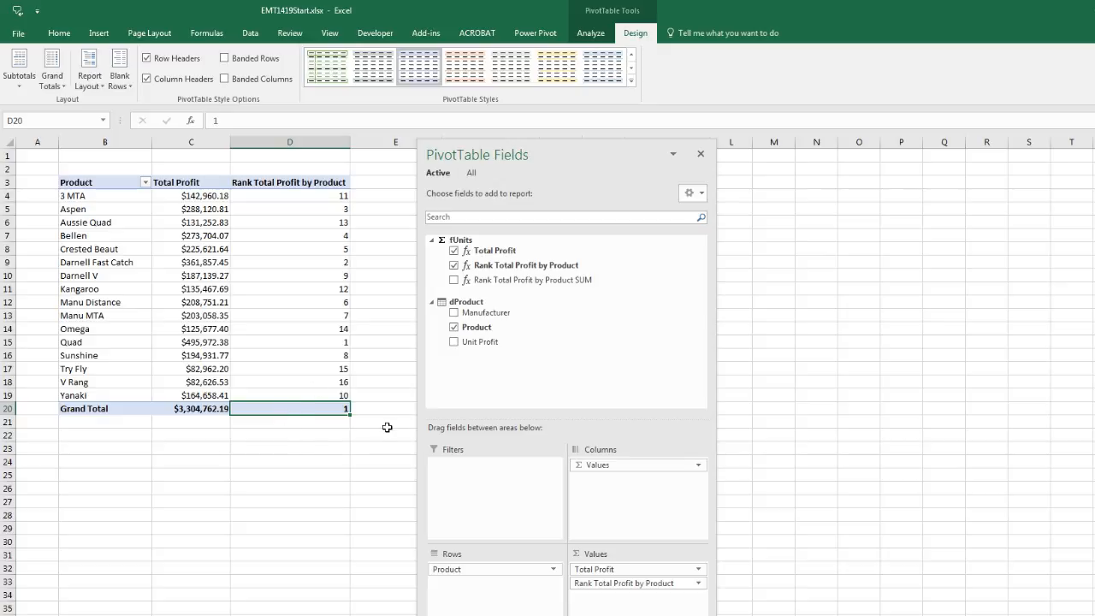
In Power Pivot, start wrapping RANKX in the Rank Total Profit by Product measure in IF, with HASONEVALUE(dProduct[Product]) as the logical test
key(alt+Tab)
click(339, 310)
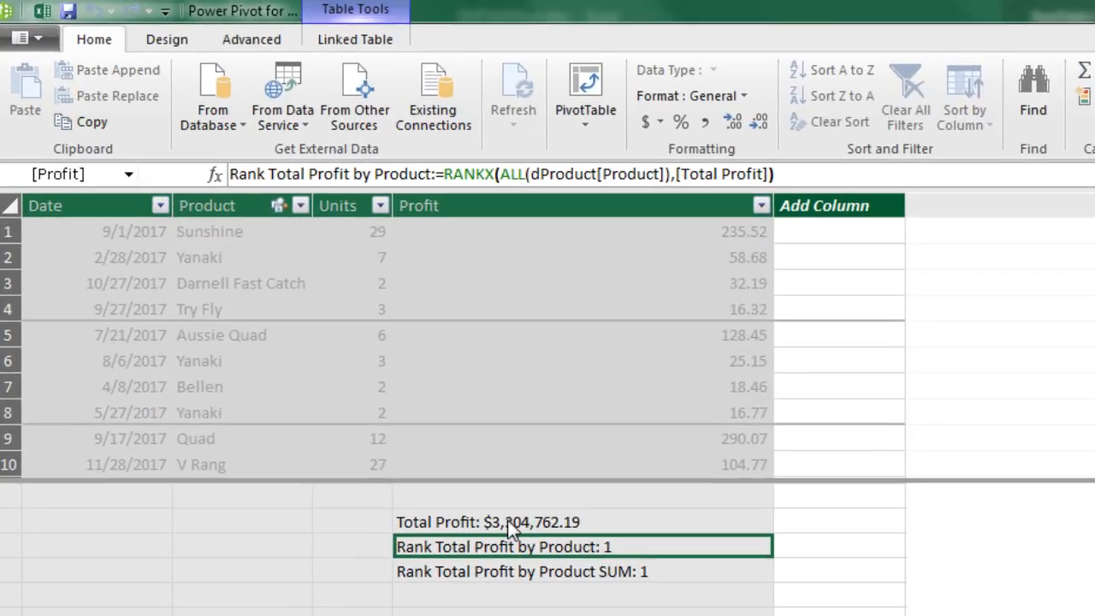
click(447, 180)
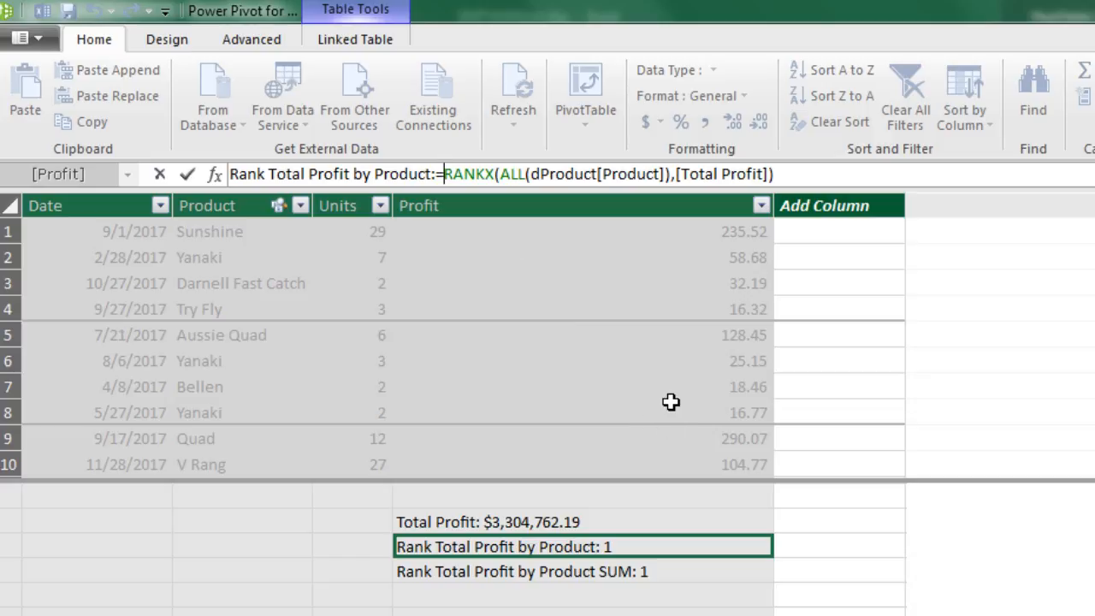
text(if)
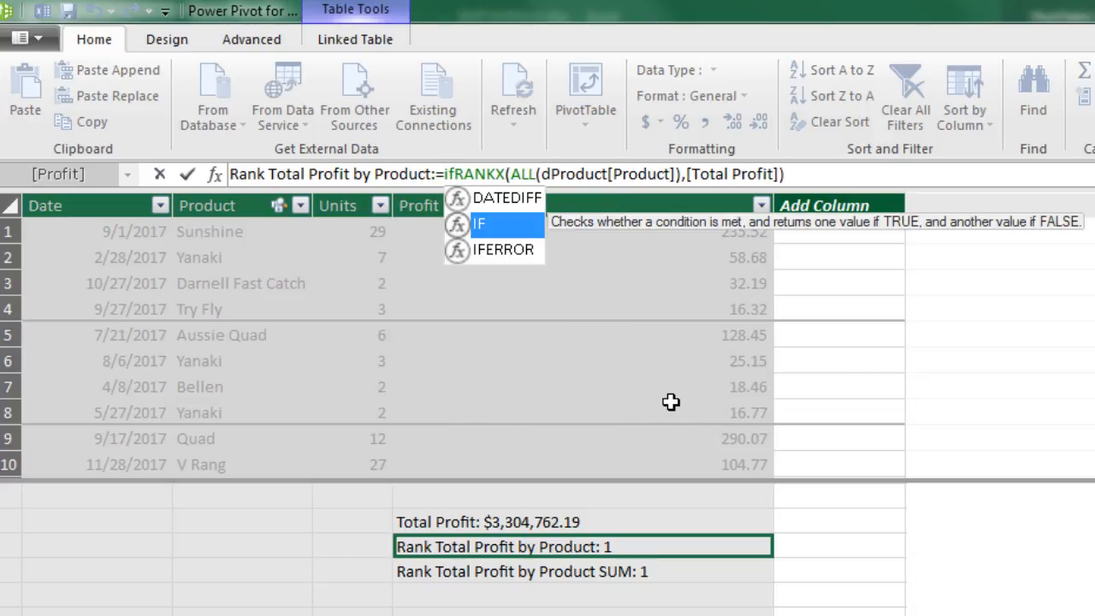
key(Tab)
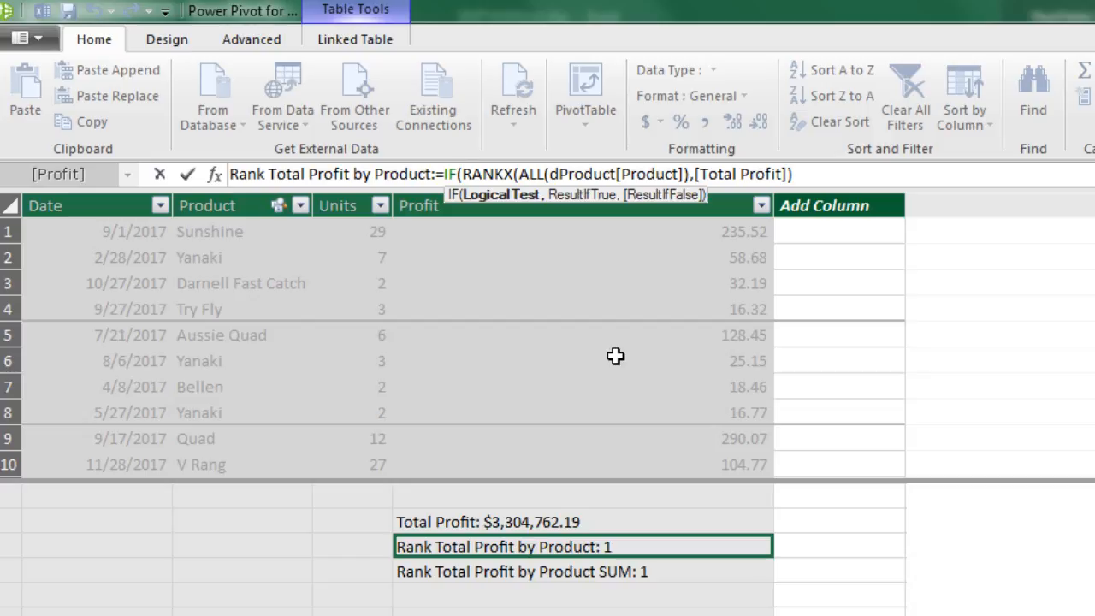
text(hasone)
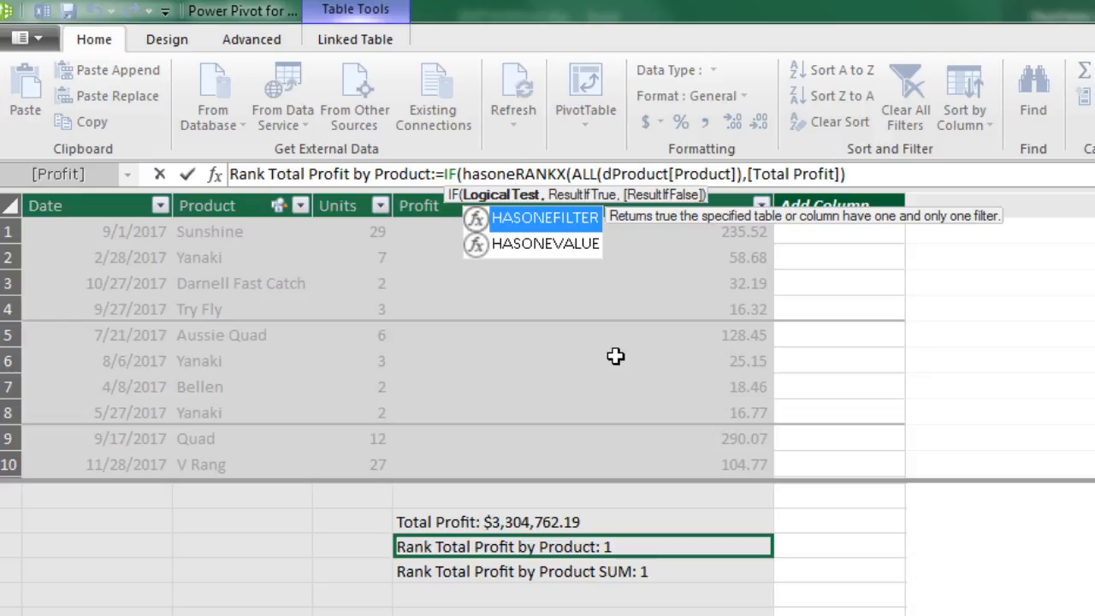
text(v)
key(Tab)
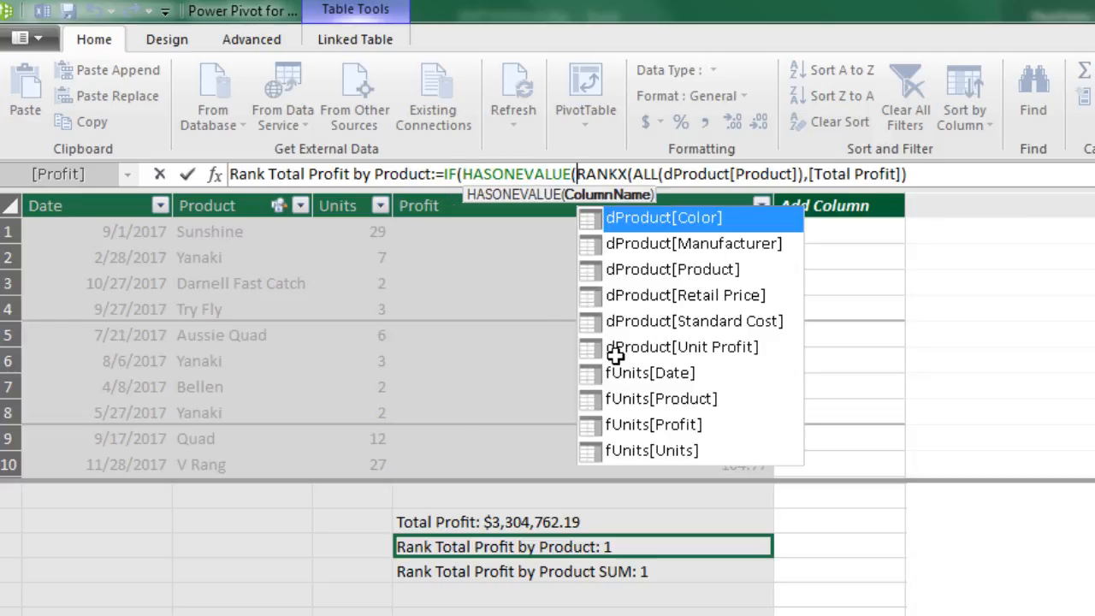
key(Down)
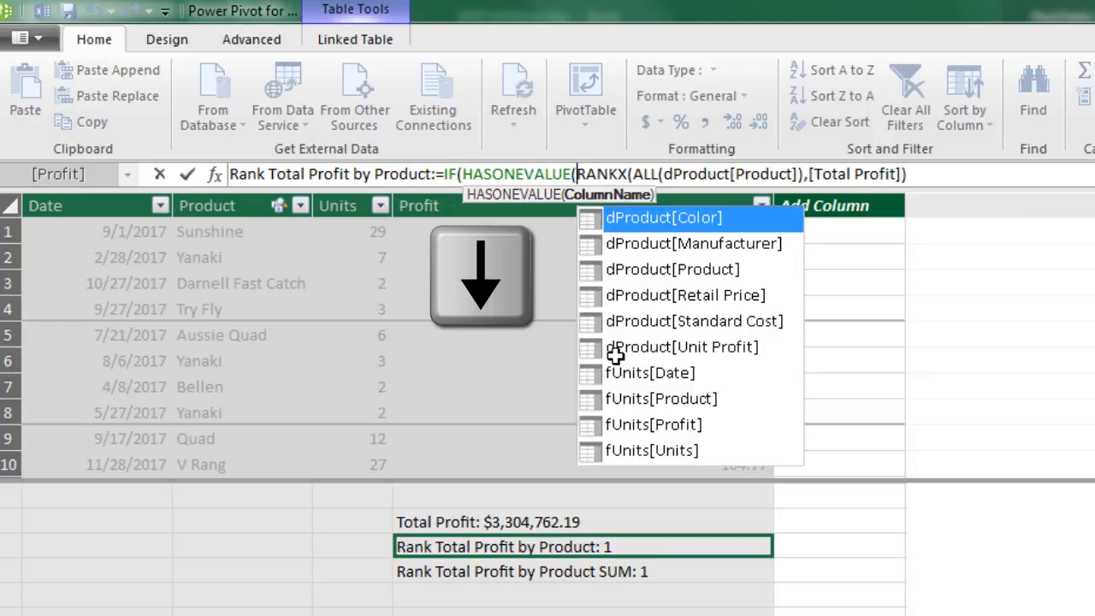
key(Down)
key(Down)
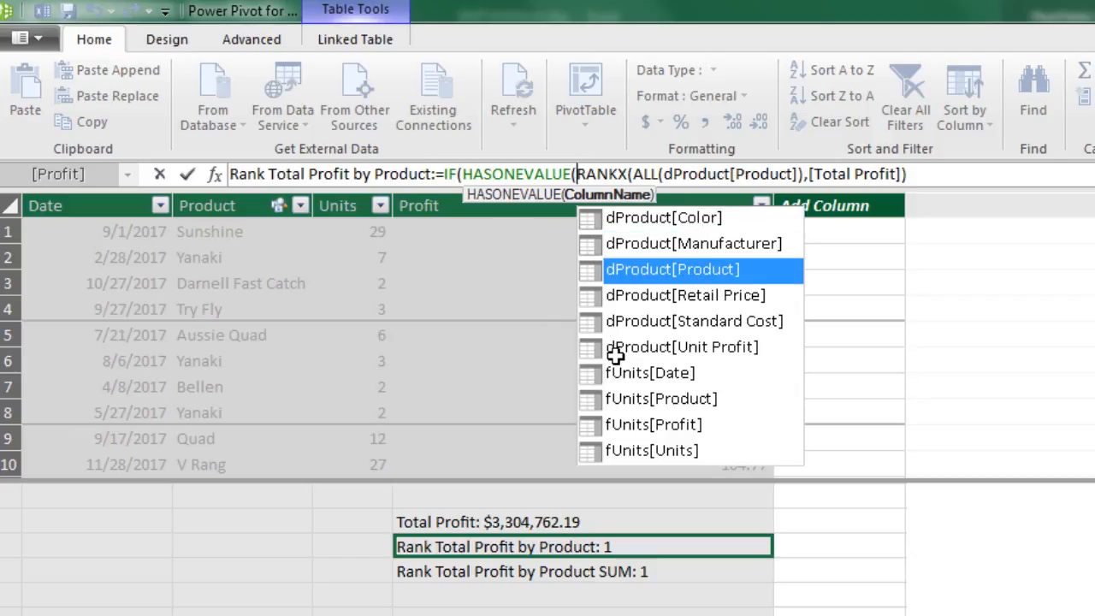
key(Tab)
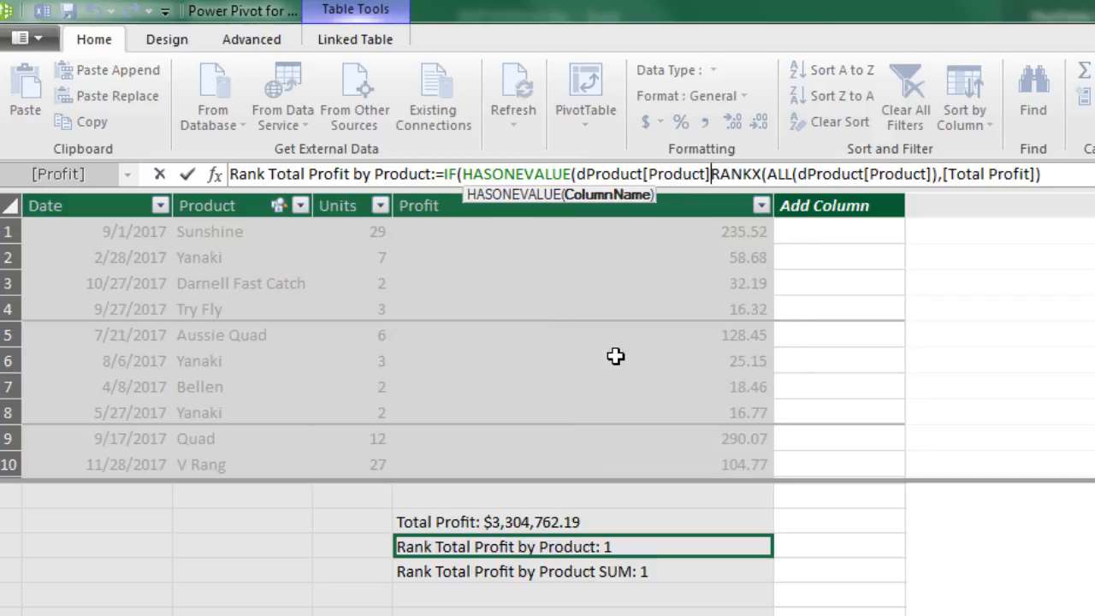
text())
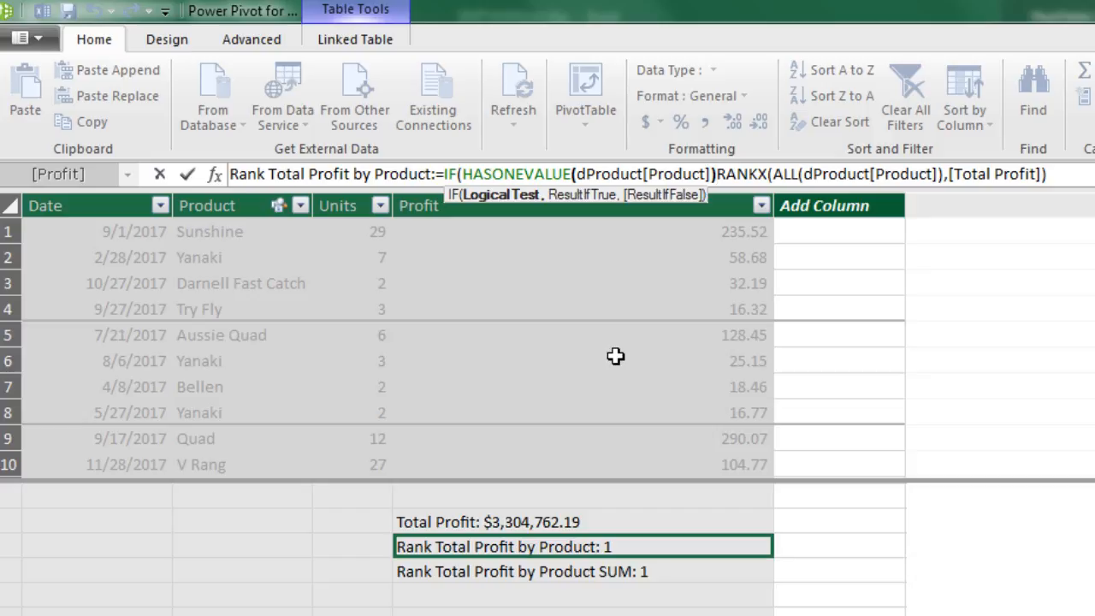
text(,)
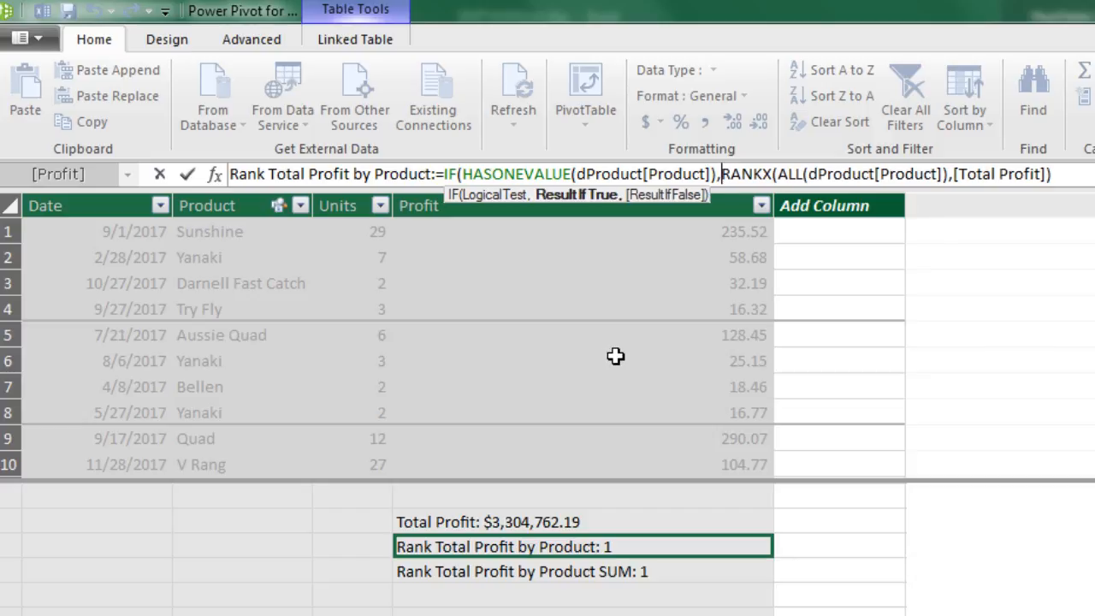
Review the IF arguments with RANKX as the result if true, add the closing parenthesis, and enter the formula
click(514, 182)
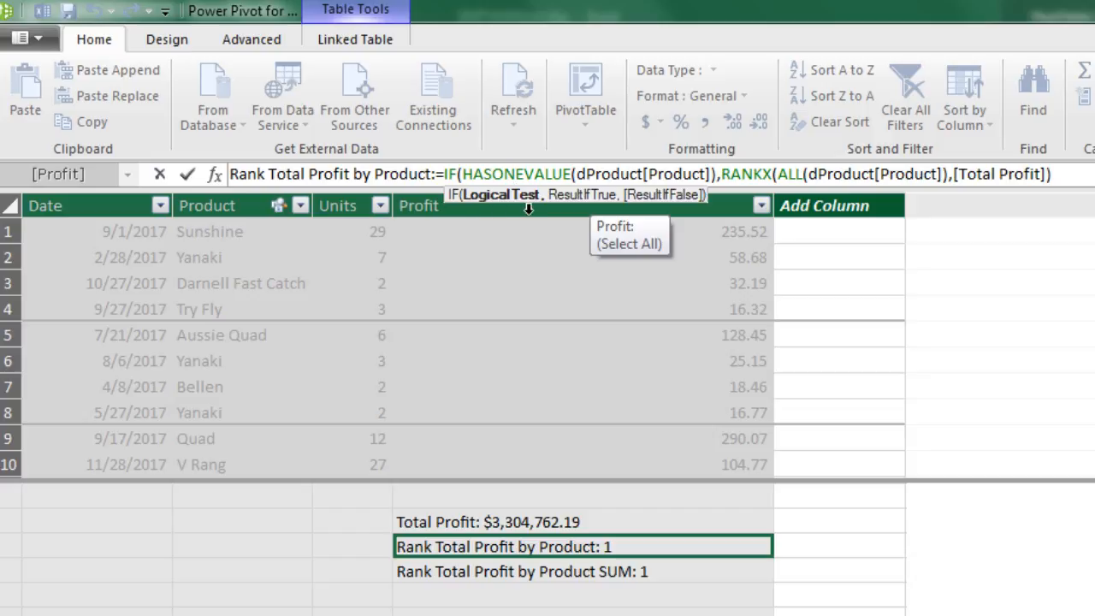
click(723, 173)
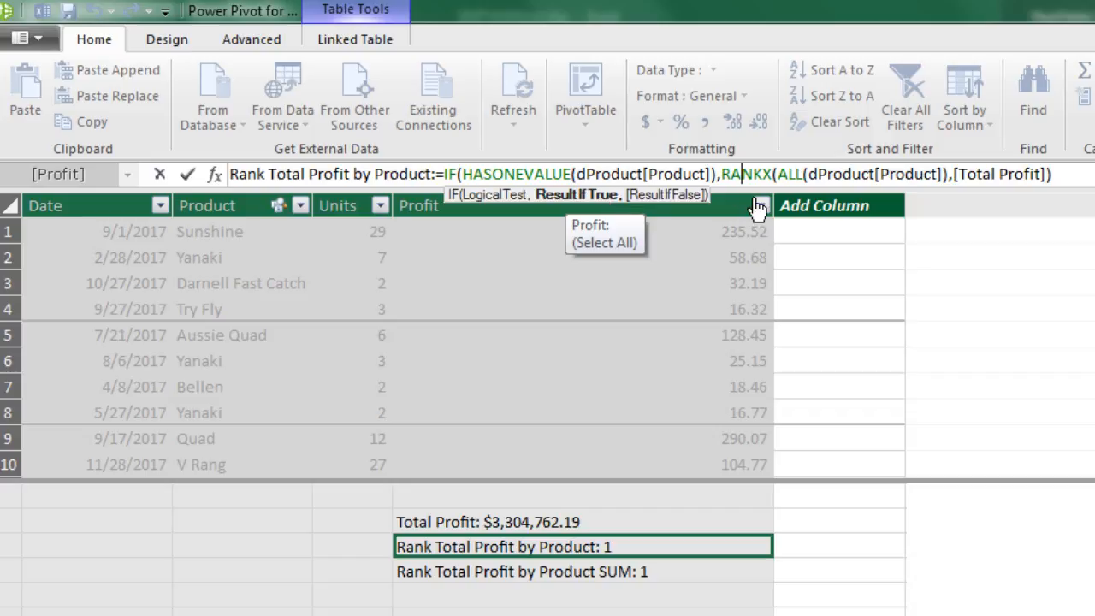
click(1082, 176)
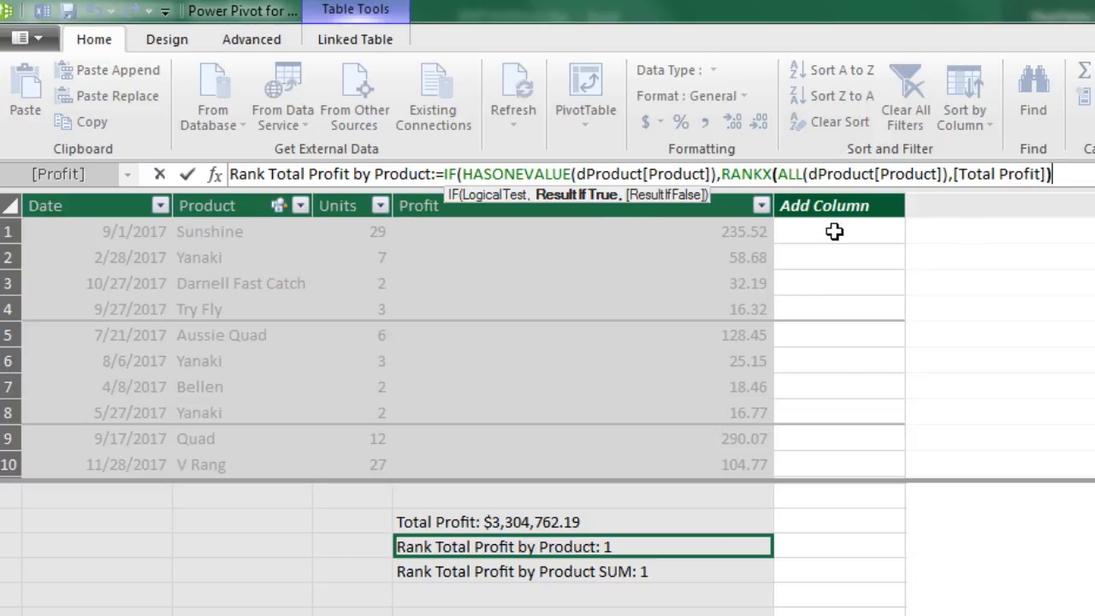
text())
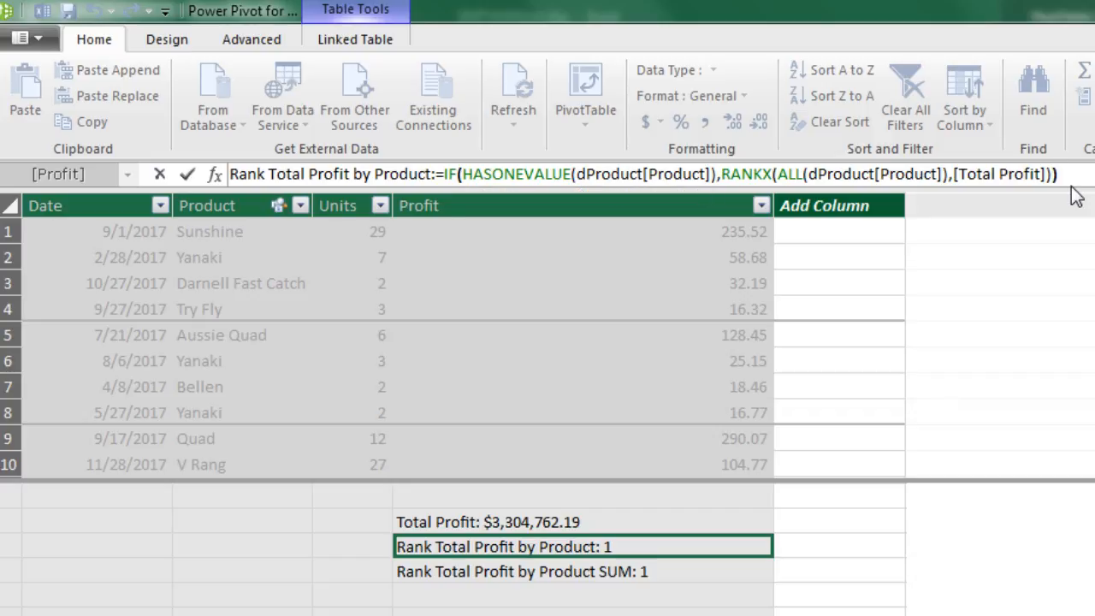
key(Return)
Back in Excel, add Manufacturer above Product in the PivotTable's Rows and widen column B to review the ranks within Channel Craft
key(alt+Tab)
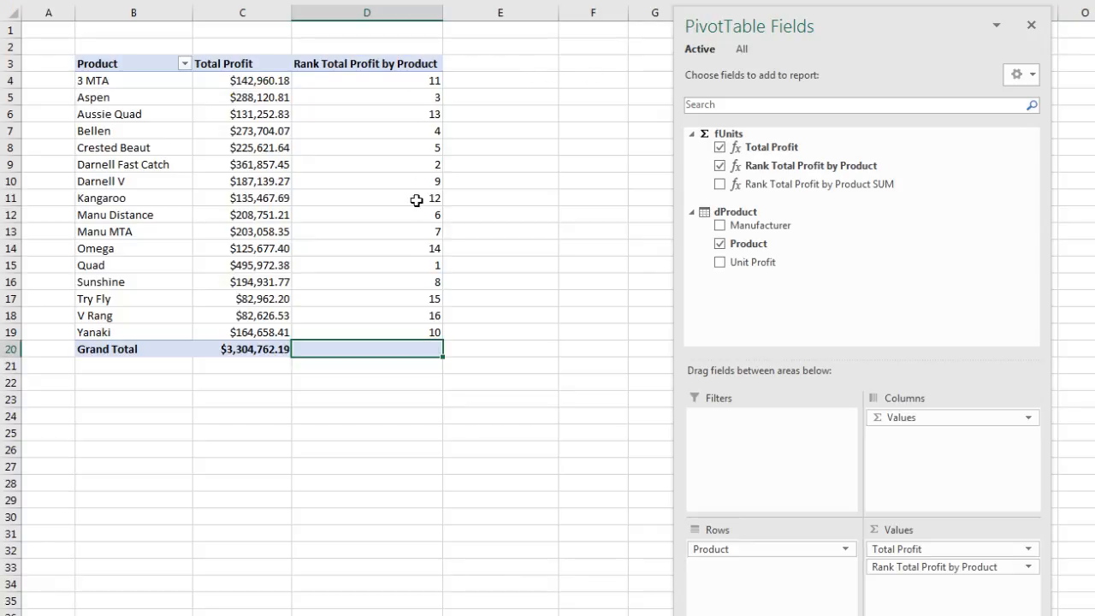
mouse_move(410, 278)
mouse_move(393, 353)
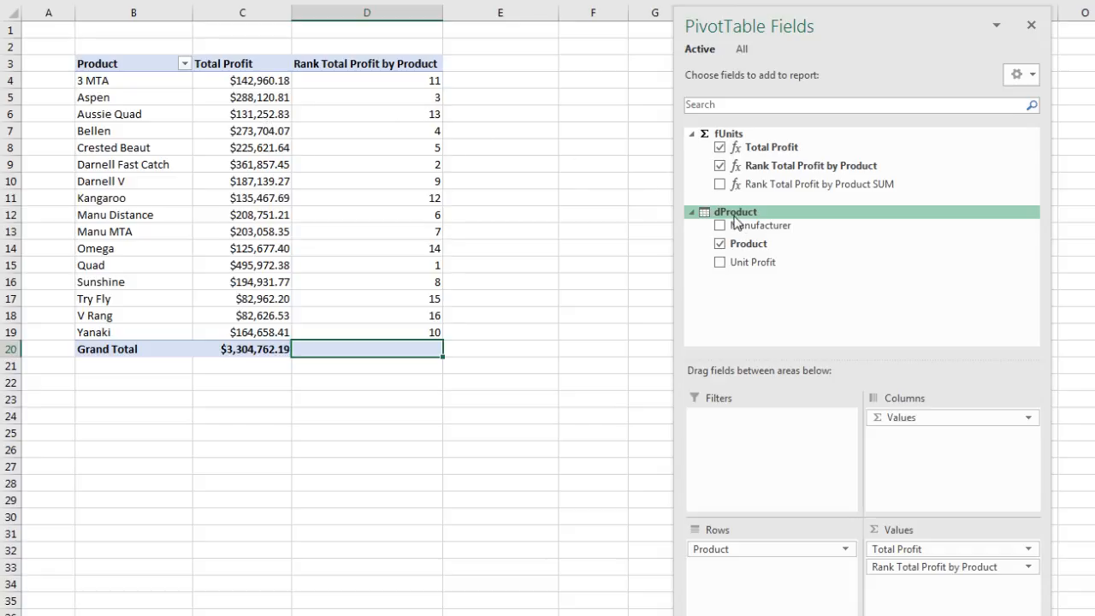
drag(760, 225, 750, 541)
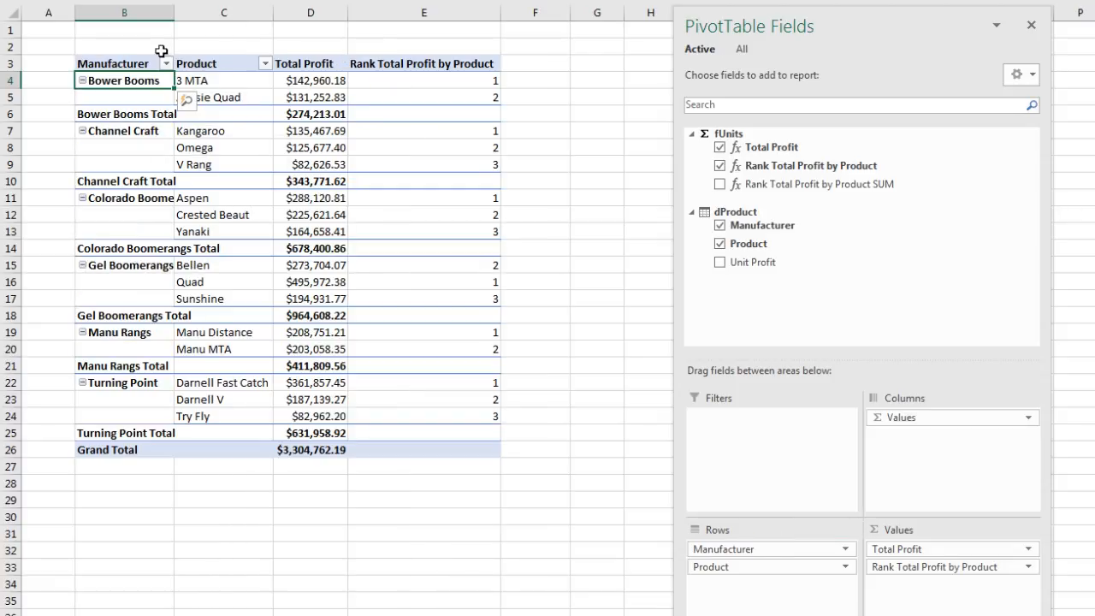
drag(177, 16, 191, 21)
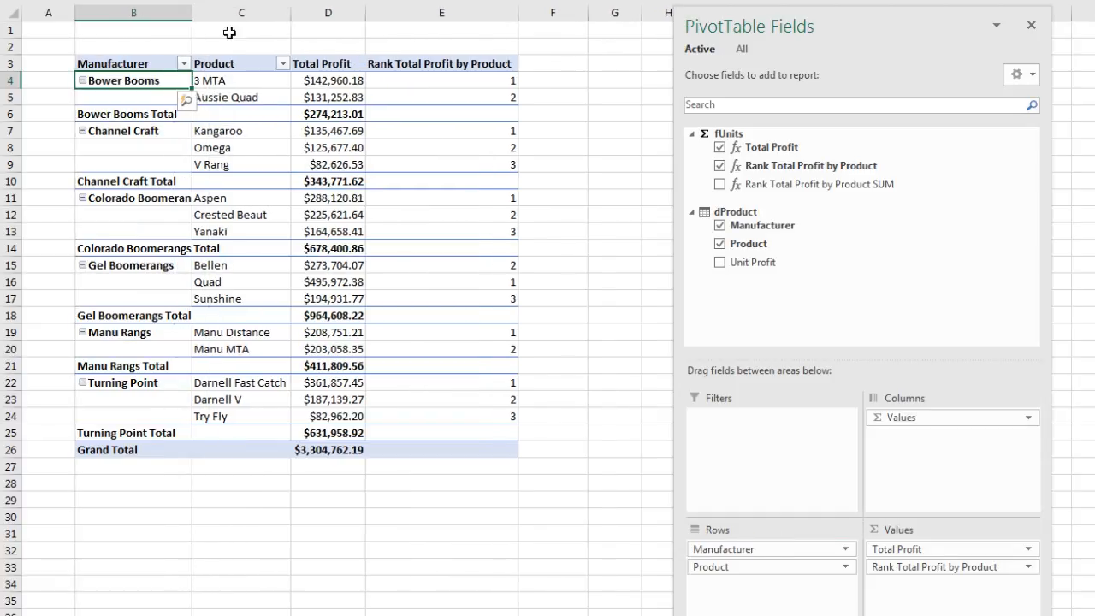
drag(479, 130, 487, 167)
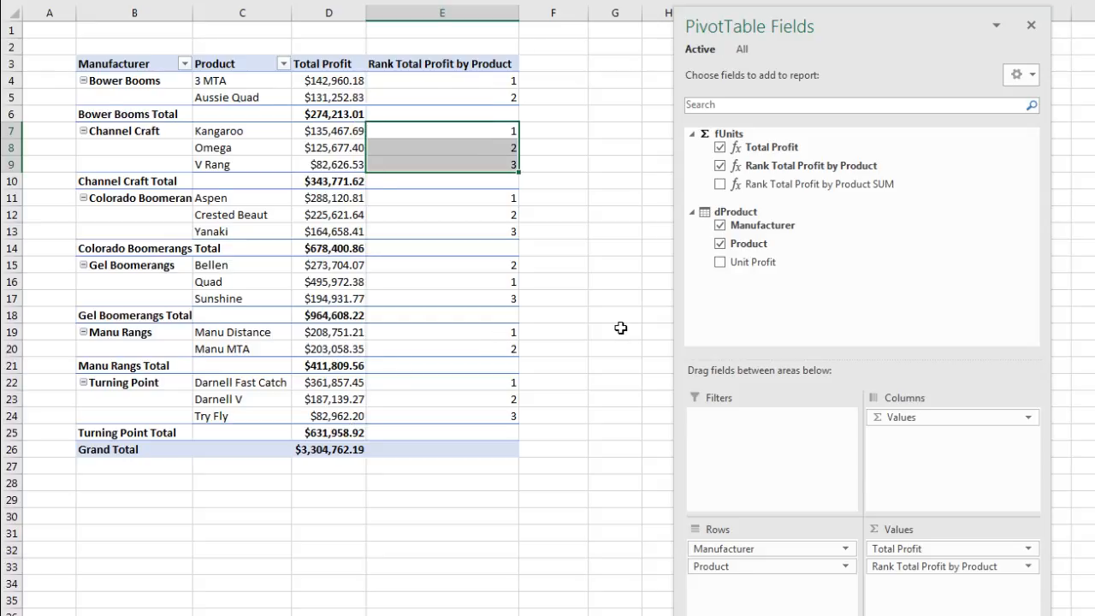
In Power Pivot, try to change the ALL argument in Rank Total Profit by Product from the Product column to the whole dProduct table
key(alt+Tab)
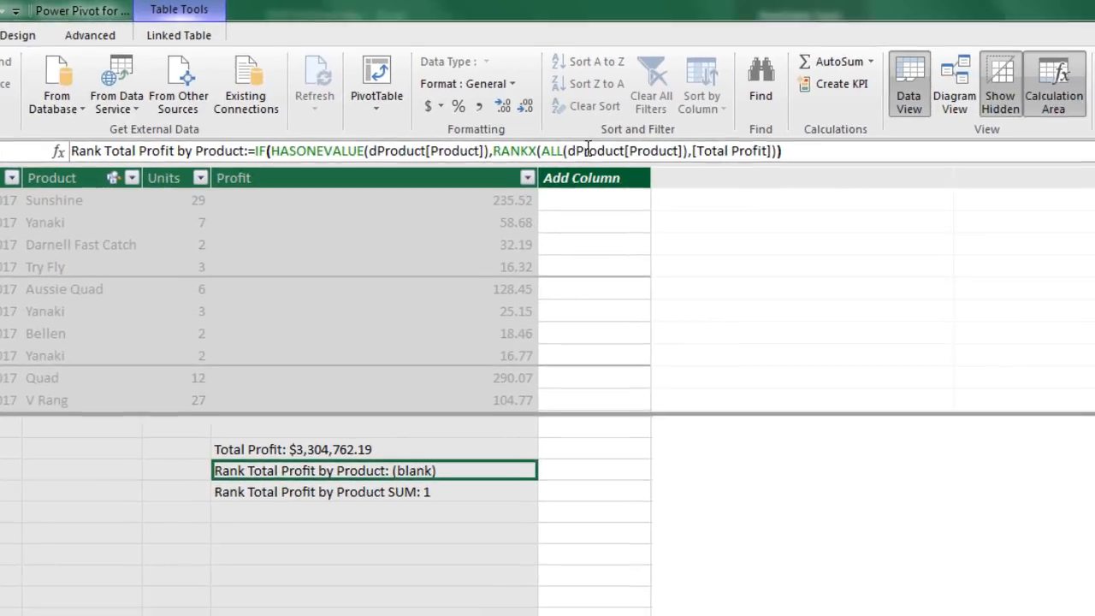
click(597, 150)
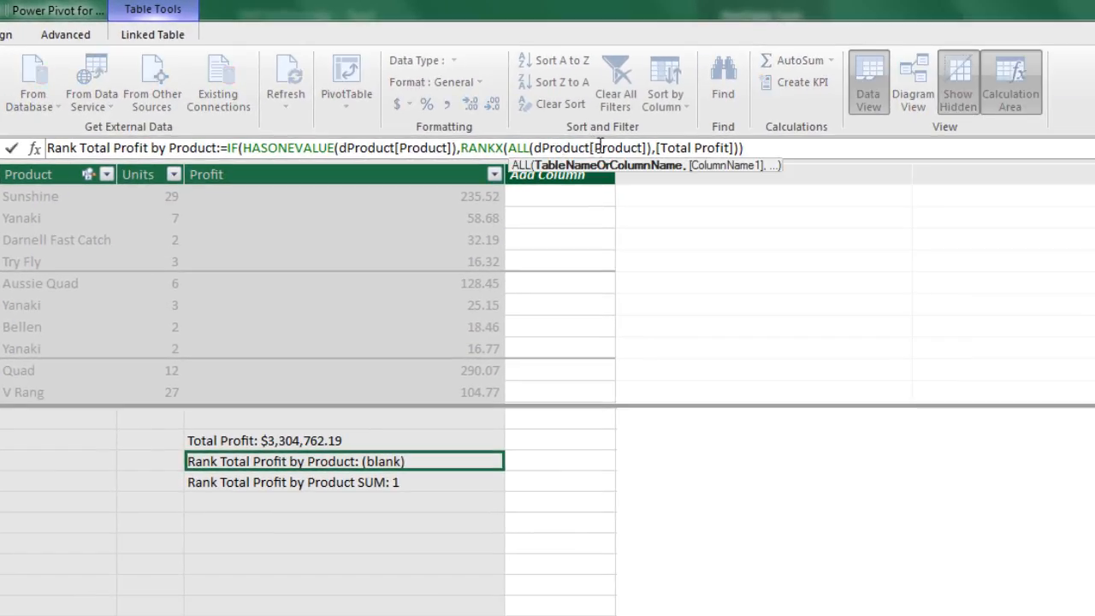
click(590, 148)
key(Delete)
key(Delete)
key(Delete)
key(Delete)
key(Delete)
key(Delete)
key(Delete)
key(Delete)
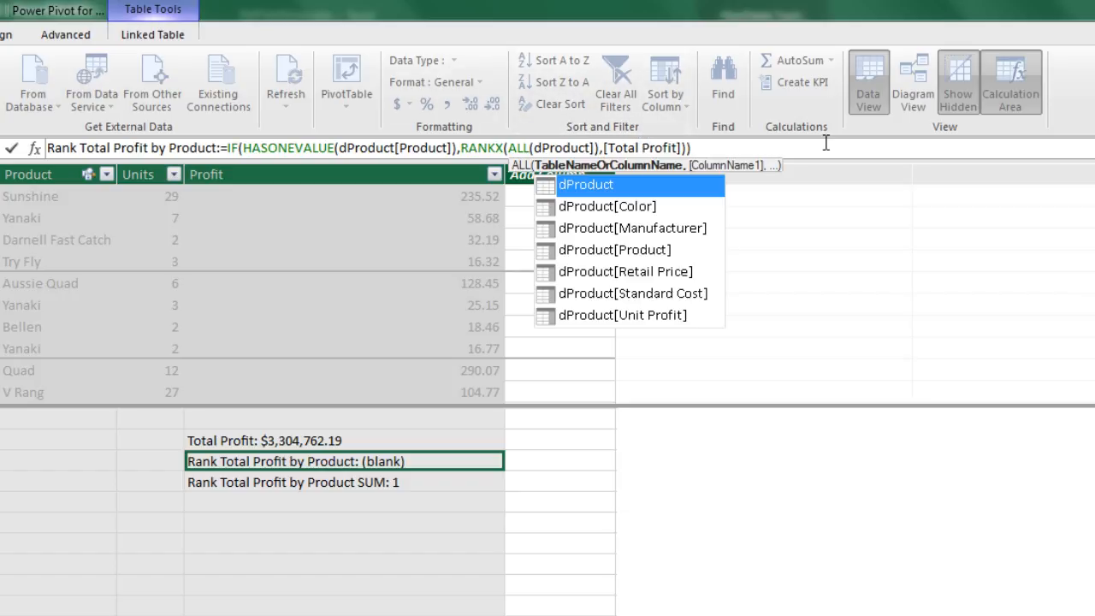
key(End)
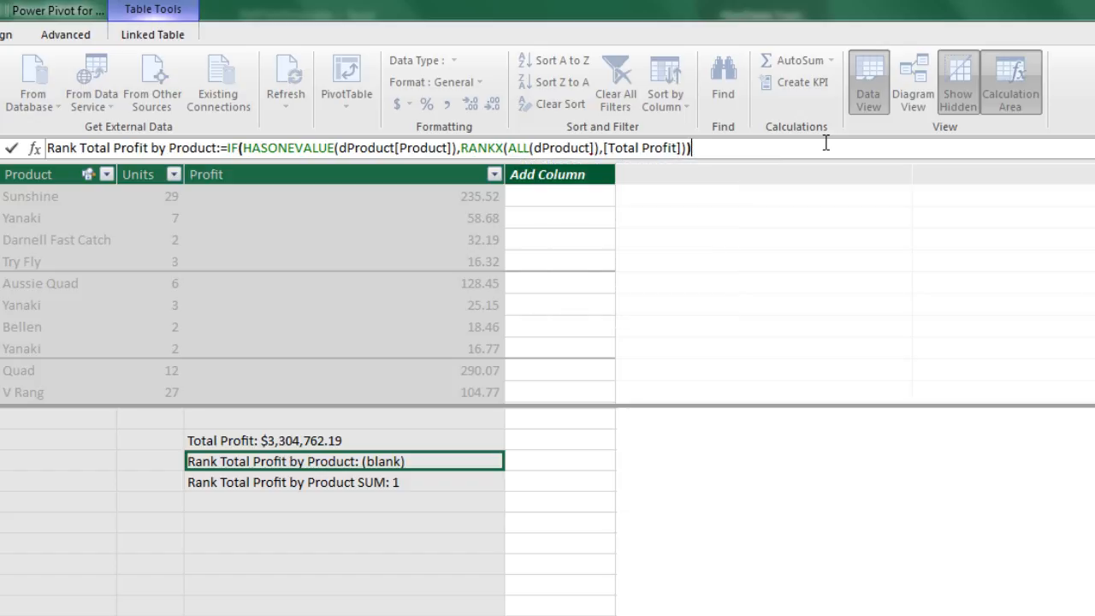
key(Return)
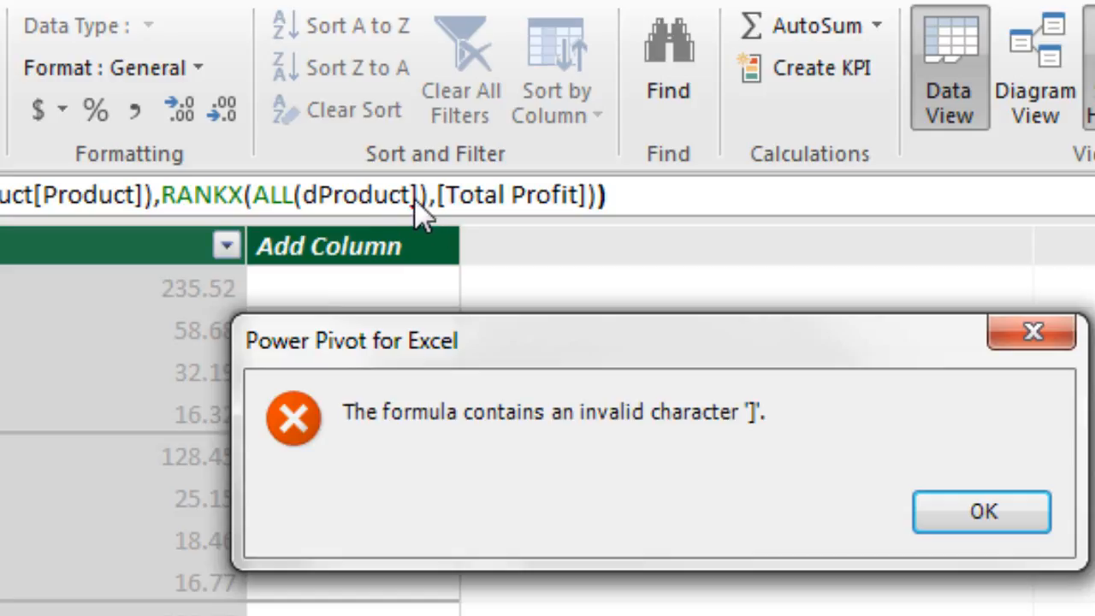
Remove the stray closing square bracket after dProduct in ALL, enter the corrected formula, and return to the PivotTable in Excel
key(Escape)
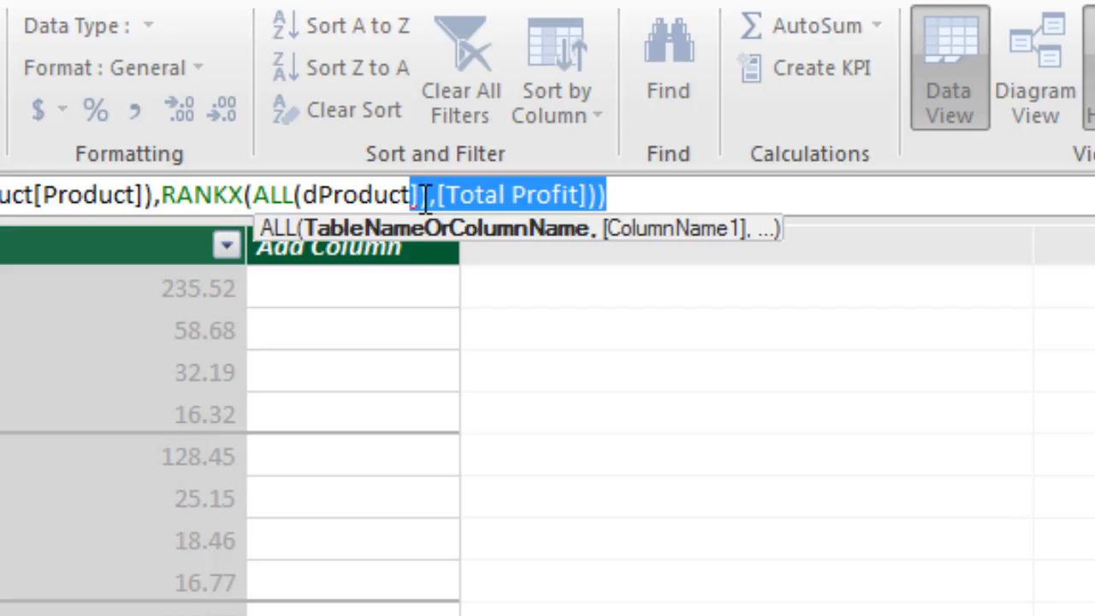
click(420, 195)
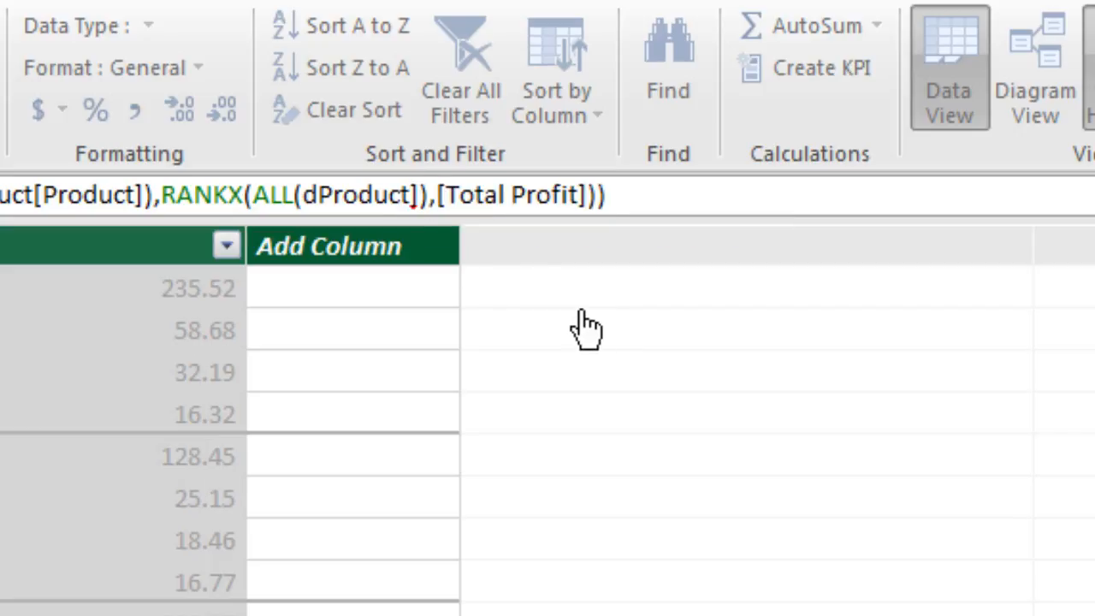
key(BackSpace)
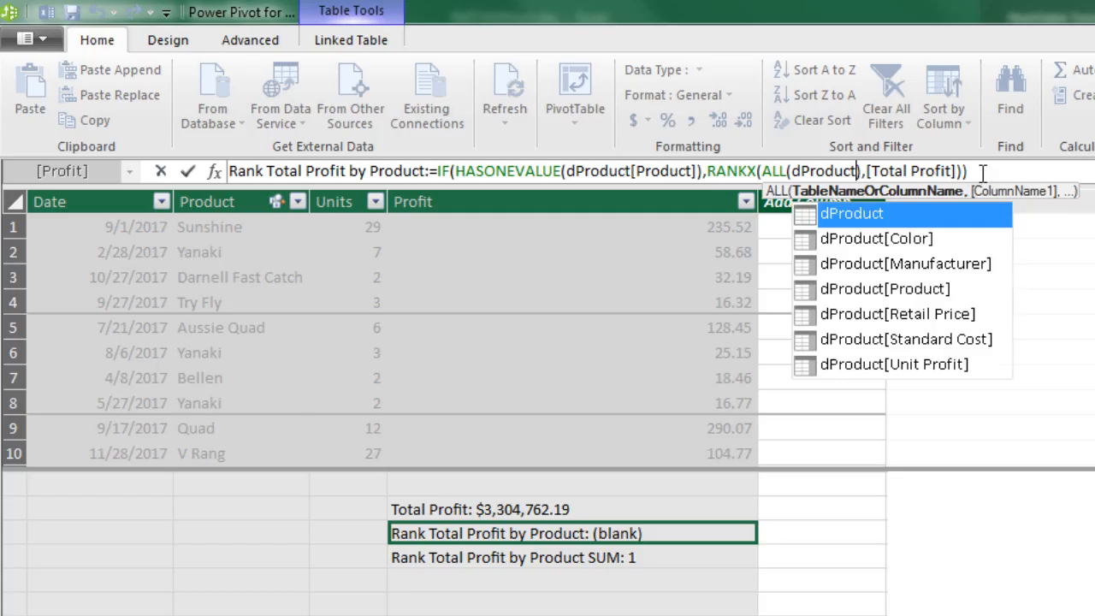
click(614, 193)
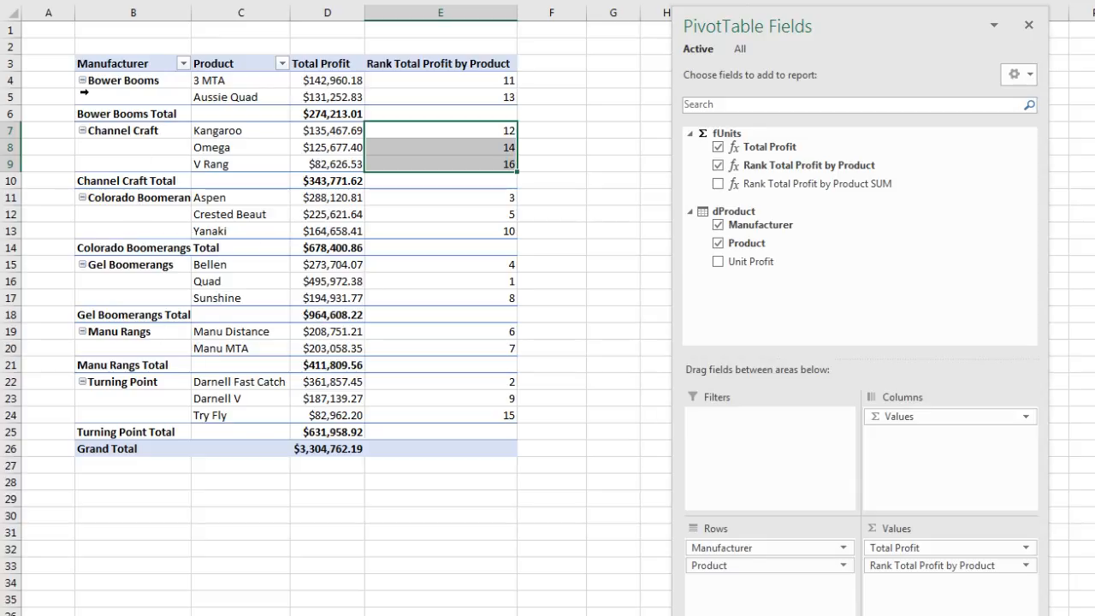
In the PivotTable options, turn off autofitting column widths on update and hide the expand/collapse buttons
right_click(146, 82)
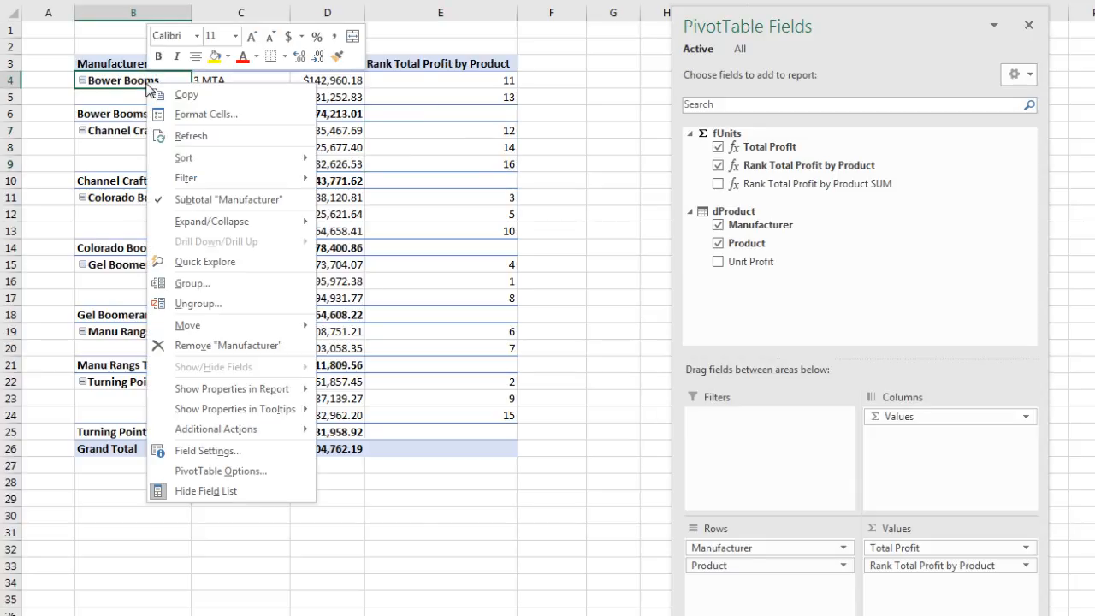
click(221, 471)
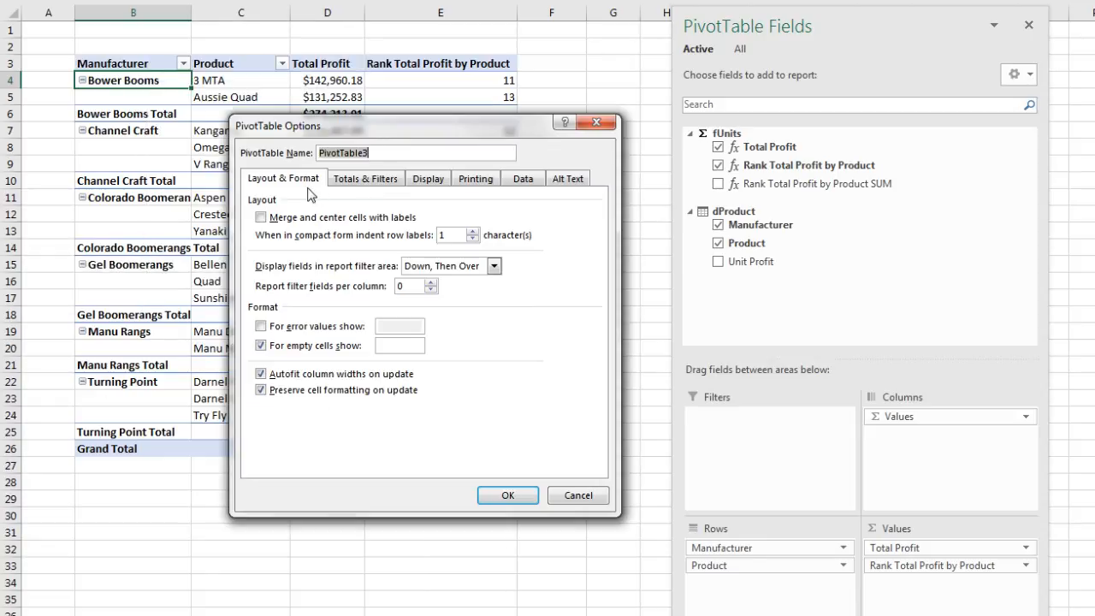
click(261, 374)
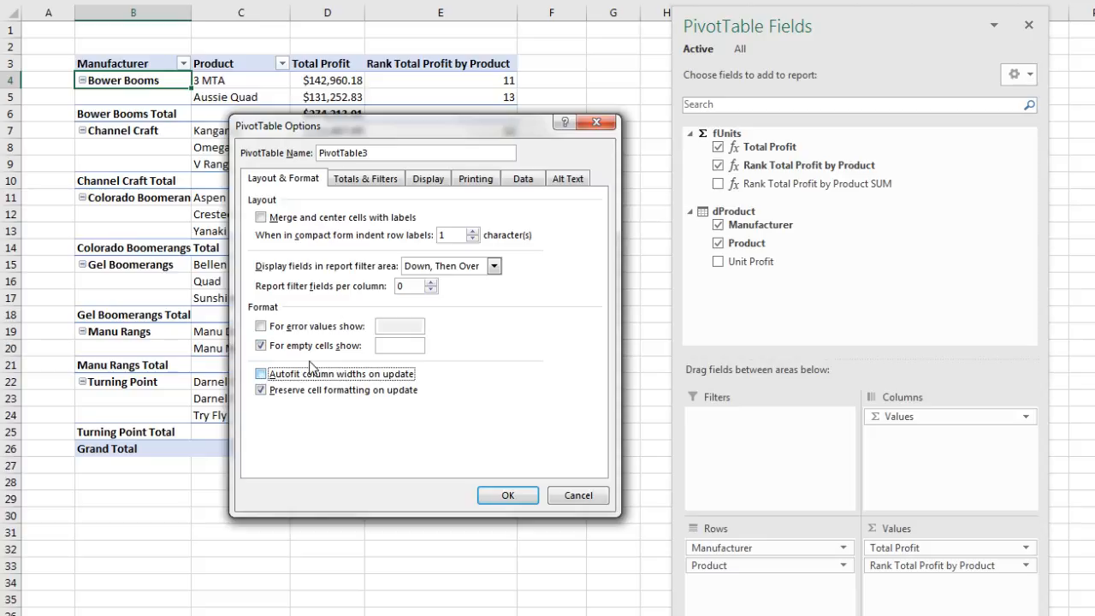
click(429, 180)
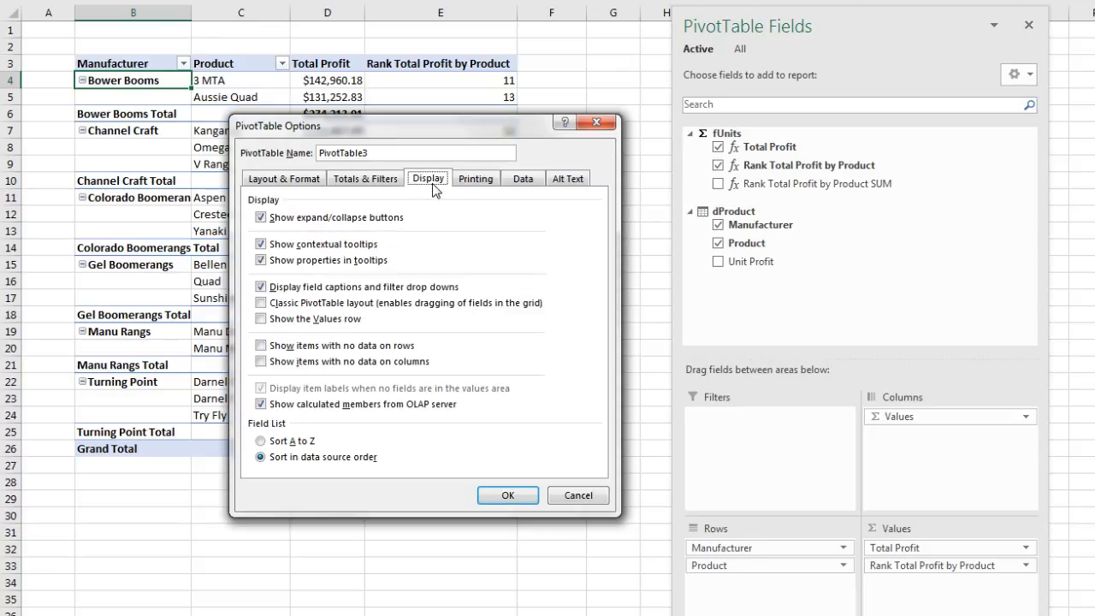
click(261, 218)
click(502, 496)
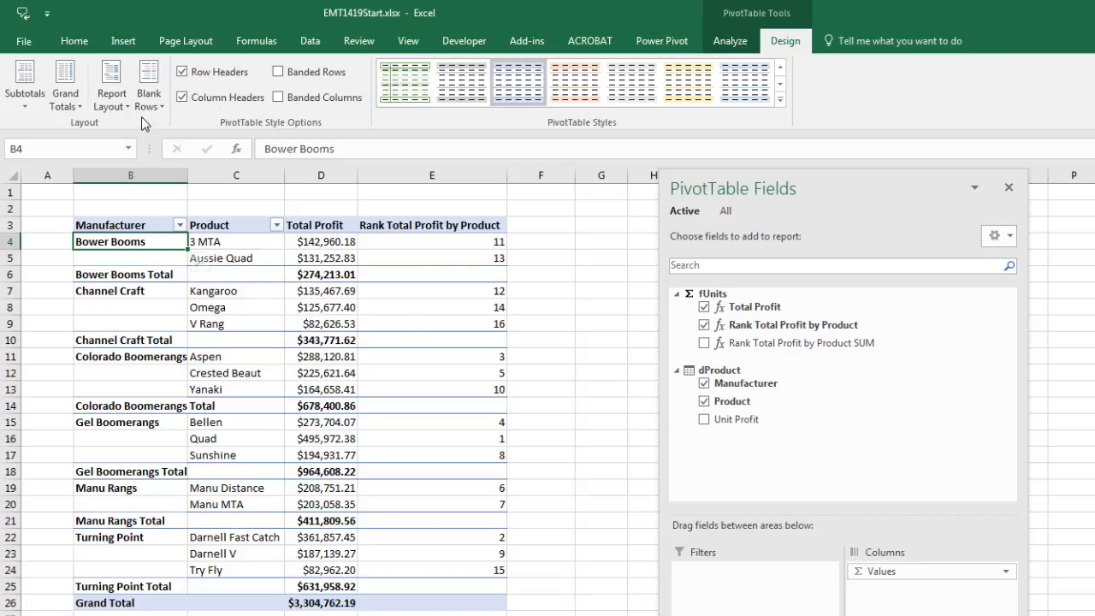
Remove all subtotals from the PivotTable and repeat all item labels so every product row carries its manufacturer
click(15, 101)
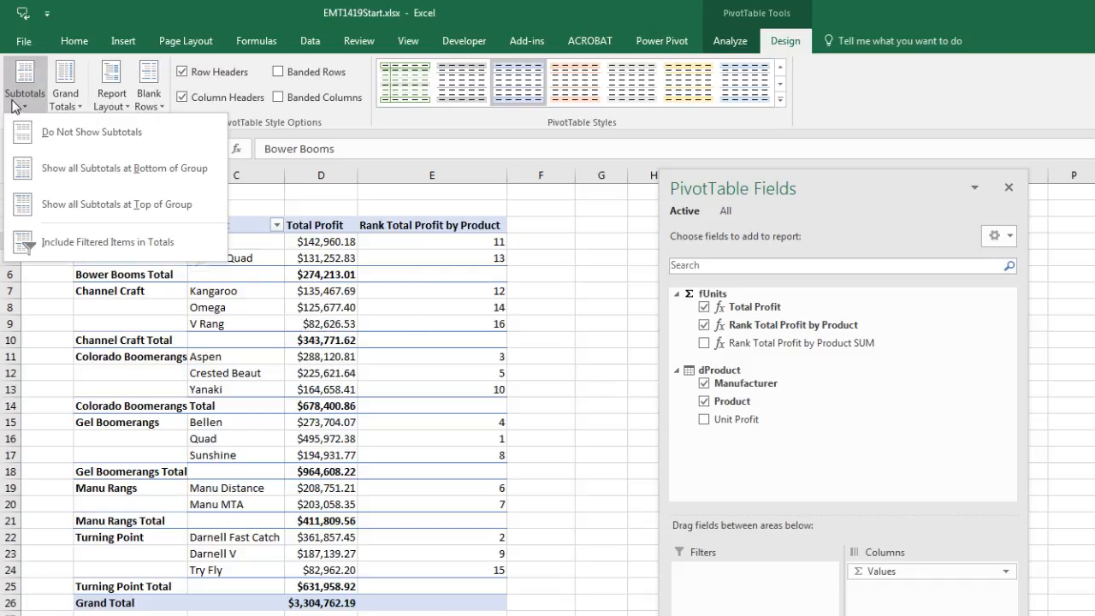
click(46, 133)
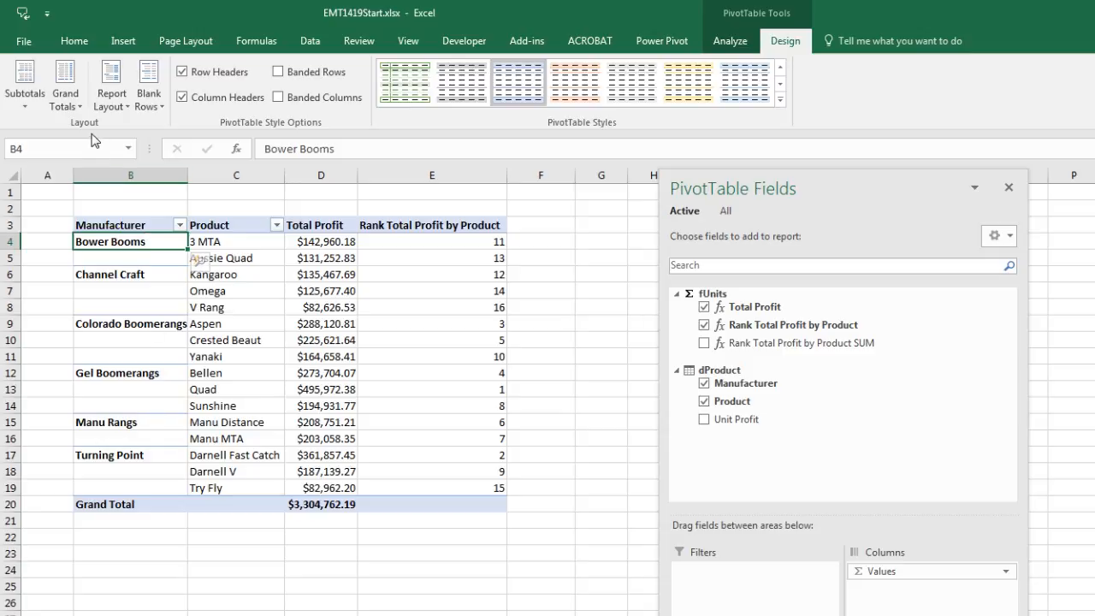
click(125, 106)
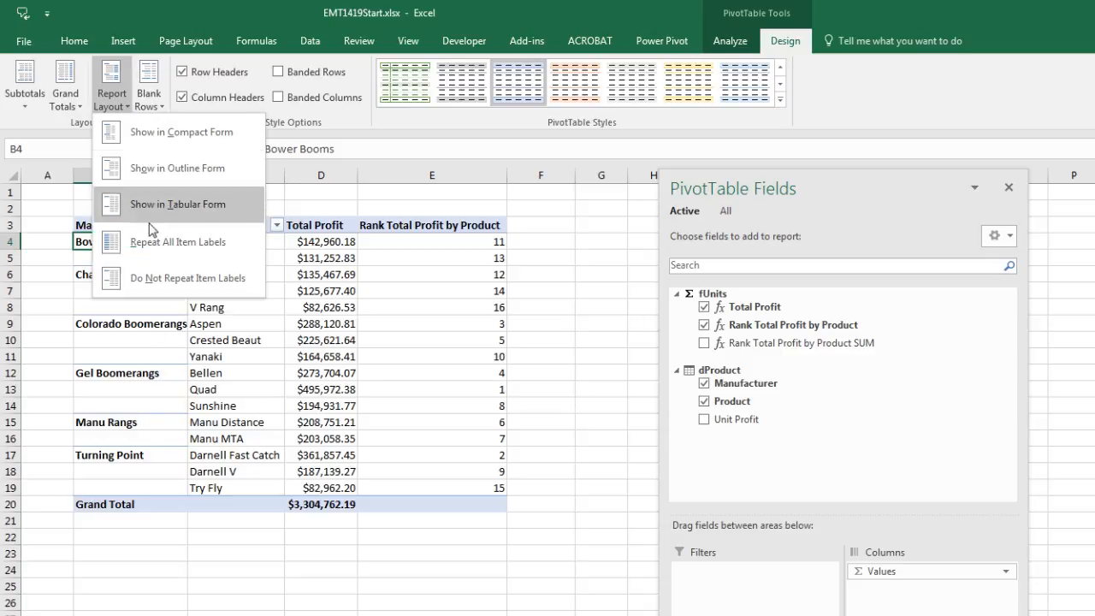
click(157, 249)
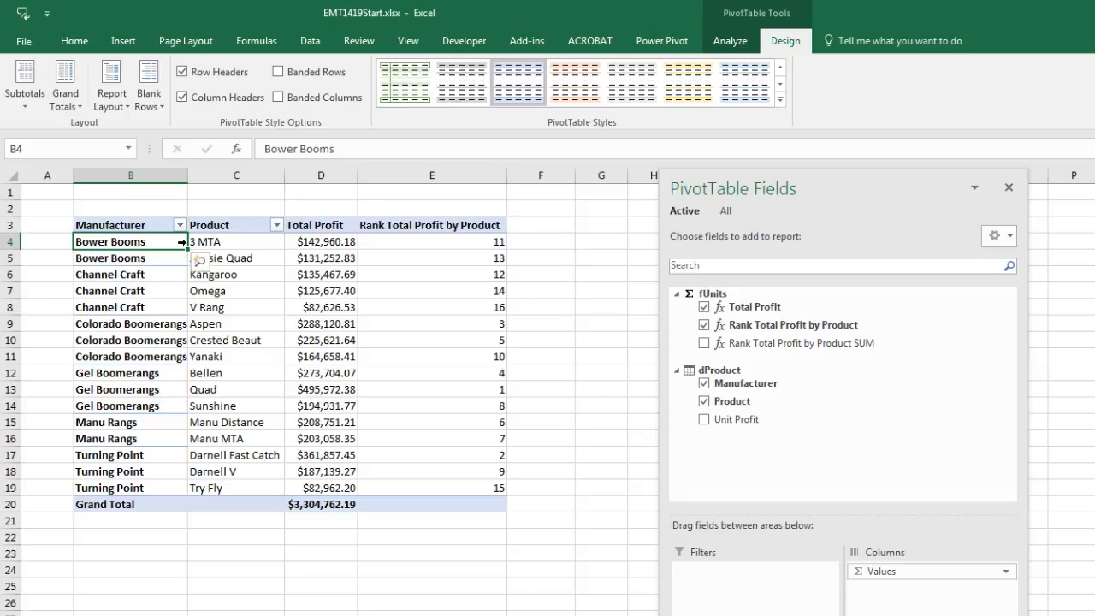
click(442, 258)
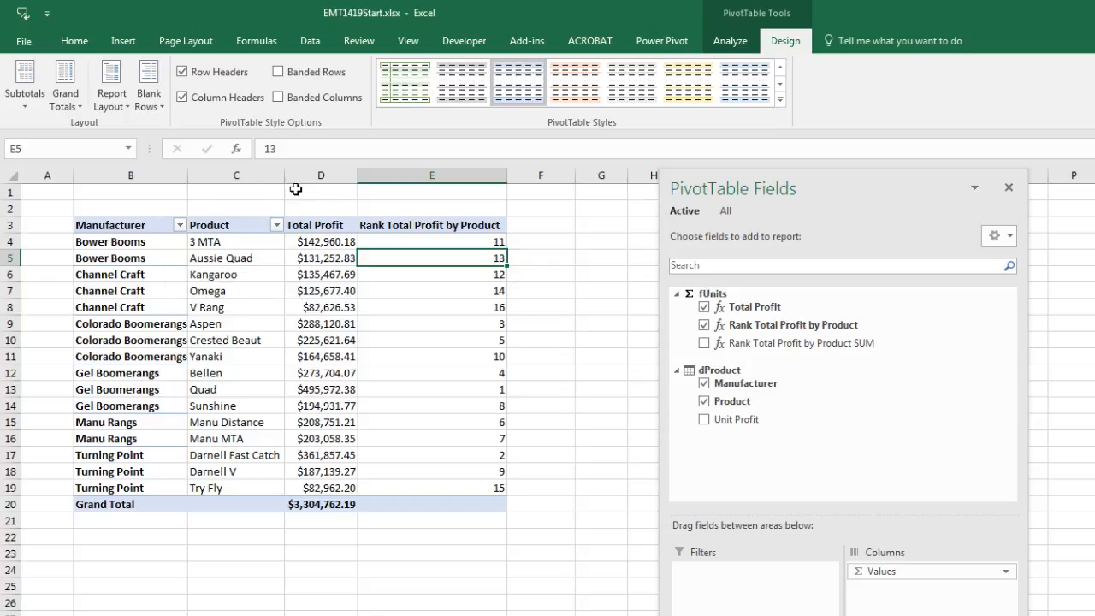
Switch to Power Pivot and copy the Rank Total Profit by Product formula into the empty cell below Rank Total Profit by Product SUM
key(alt+Tab)
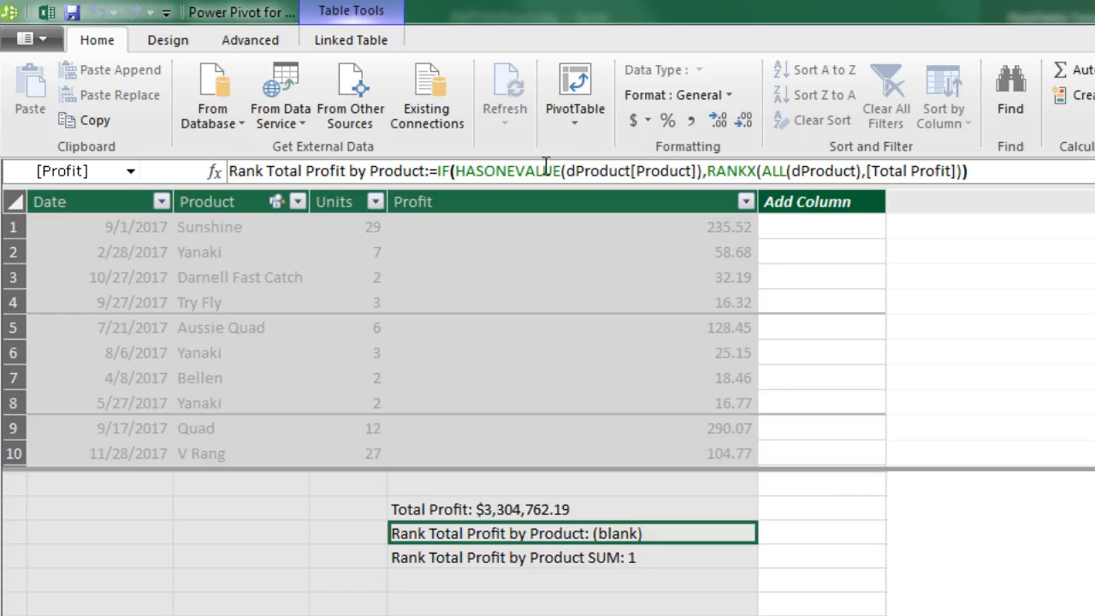
drag(1015, 170, 179, 165)
key(ctrl+c)
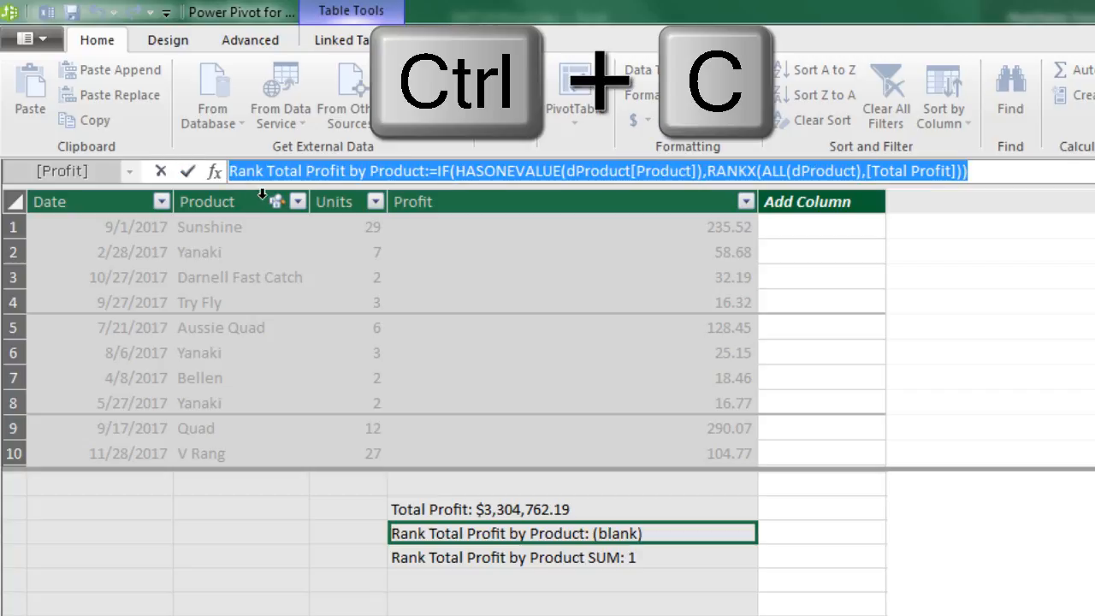
key(Escape)
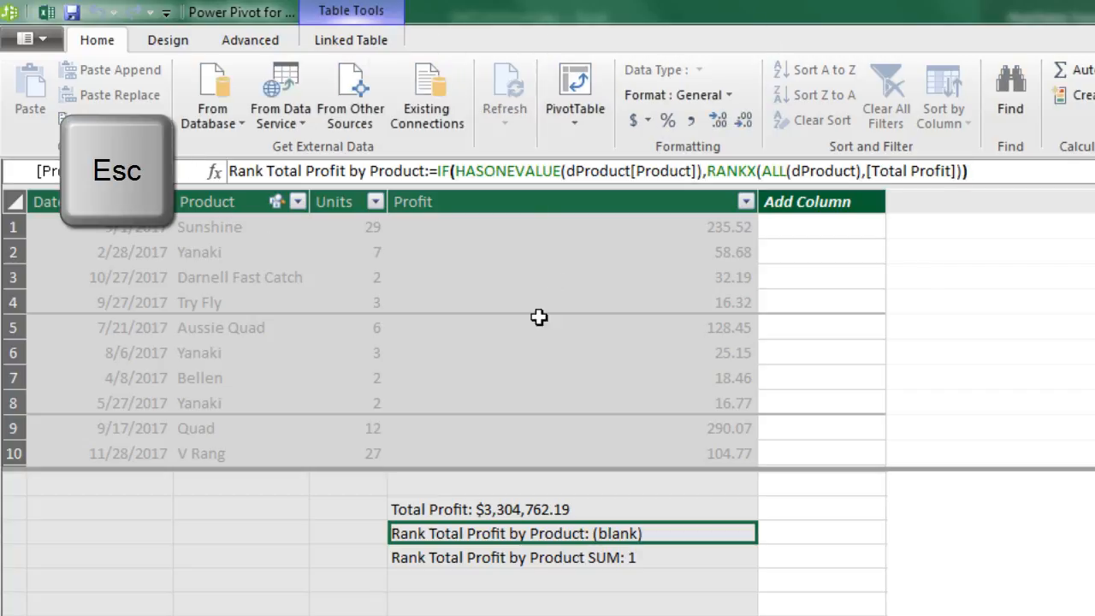
click(454, 584)
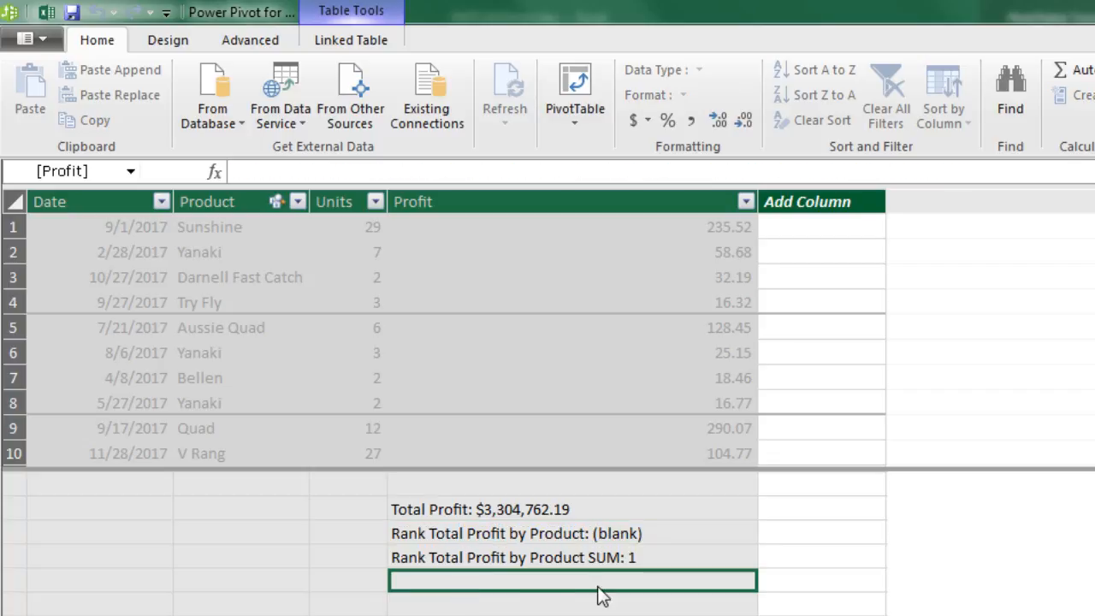
click(289, 171)
key(ctrl+v)
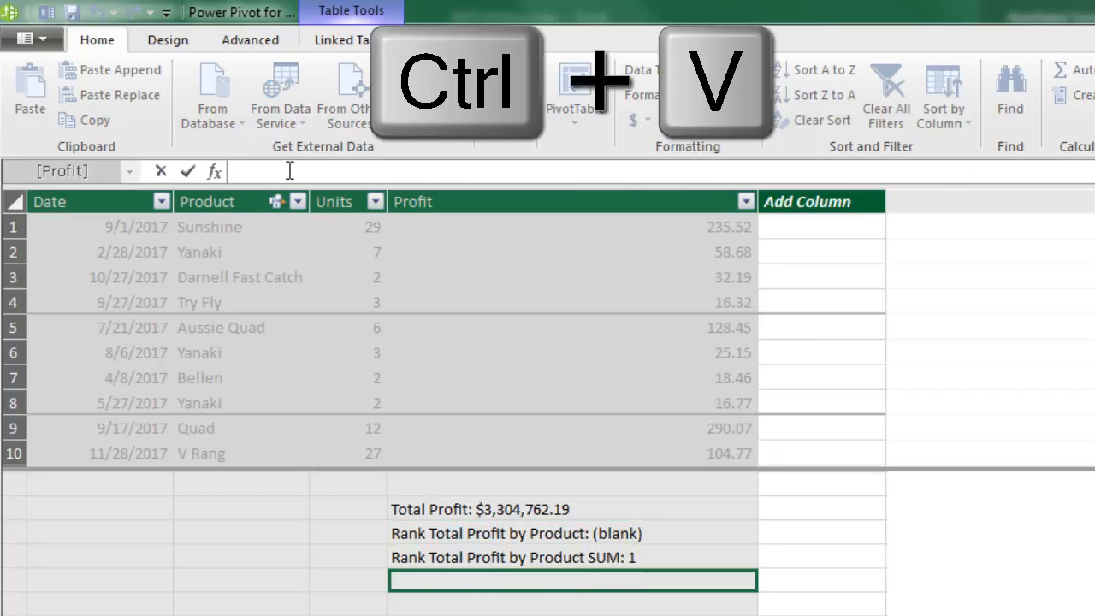
Extend the pasted measure's name to Rank Total Profit by Product within Manuf
click(422, 171)
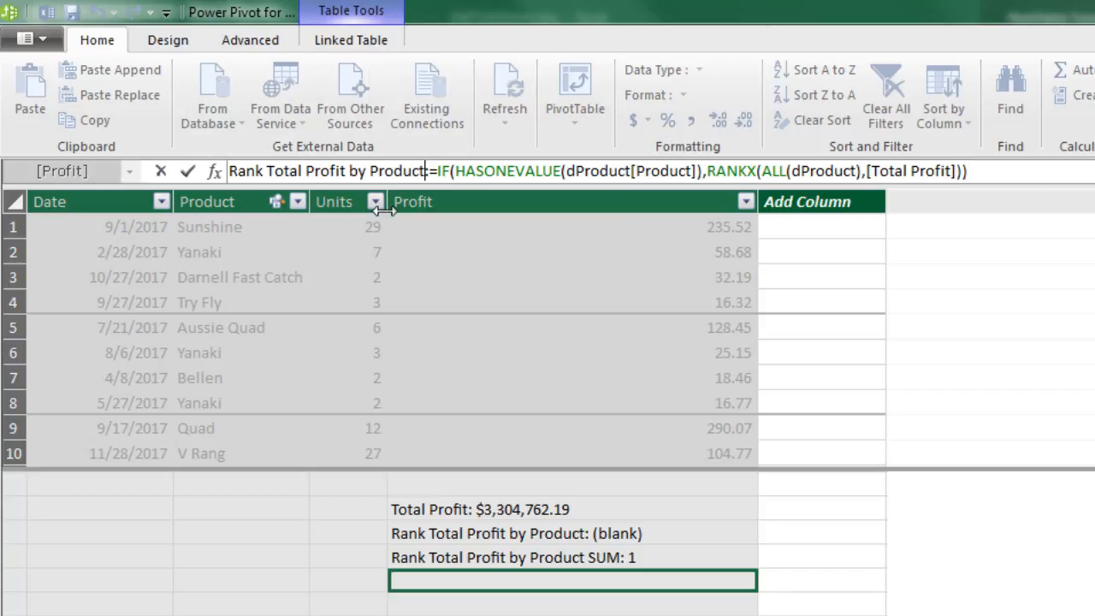
text(within Manuf)
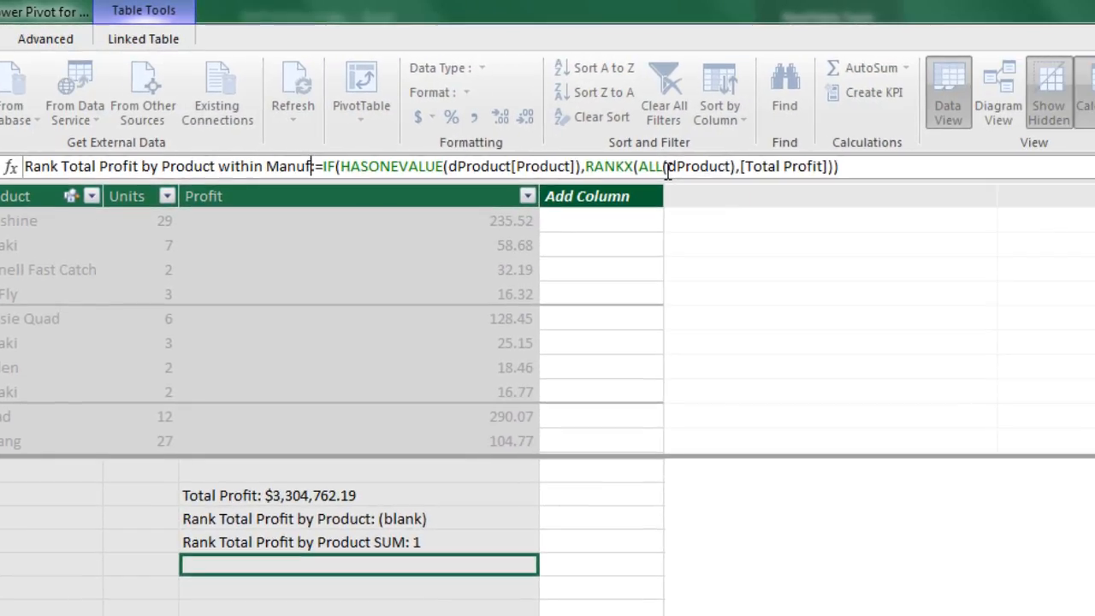
Replace ALL with ALLEXCEPT inside RANKX and add dProduct[Manufacturer] as the column argument after dProduct
click(667, 167)
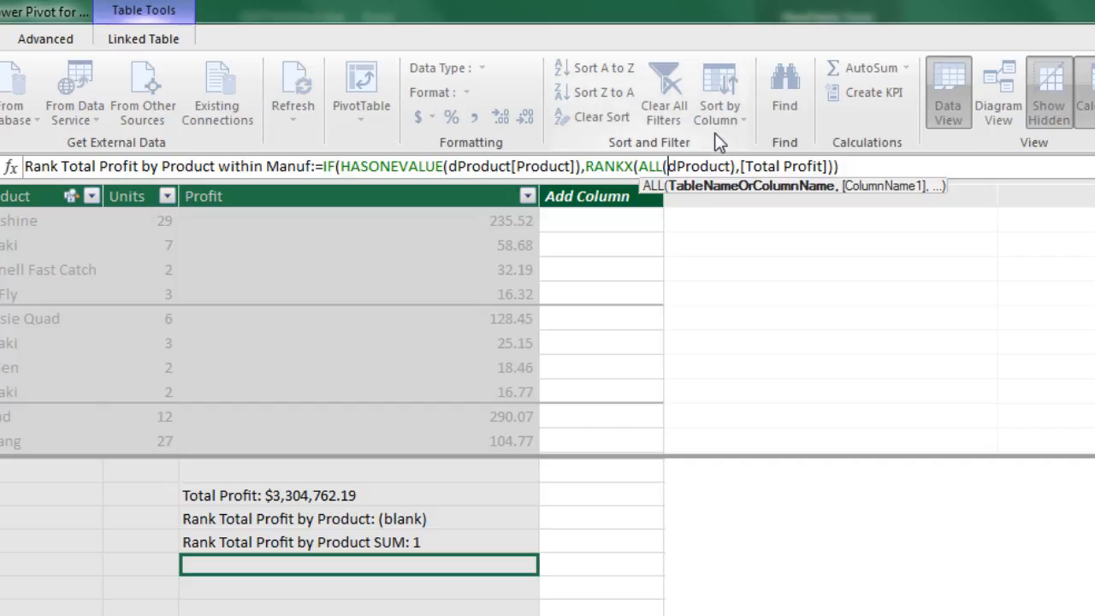
click(664, 167)
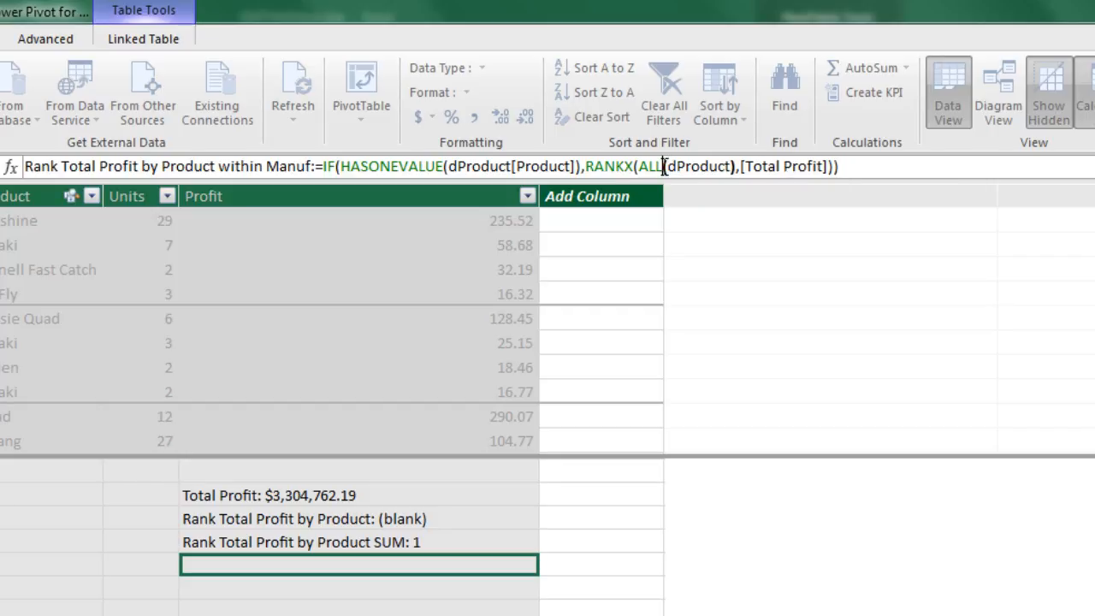
text(e)
double_click(748, 220)
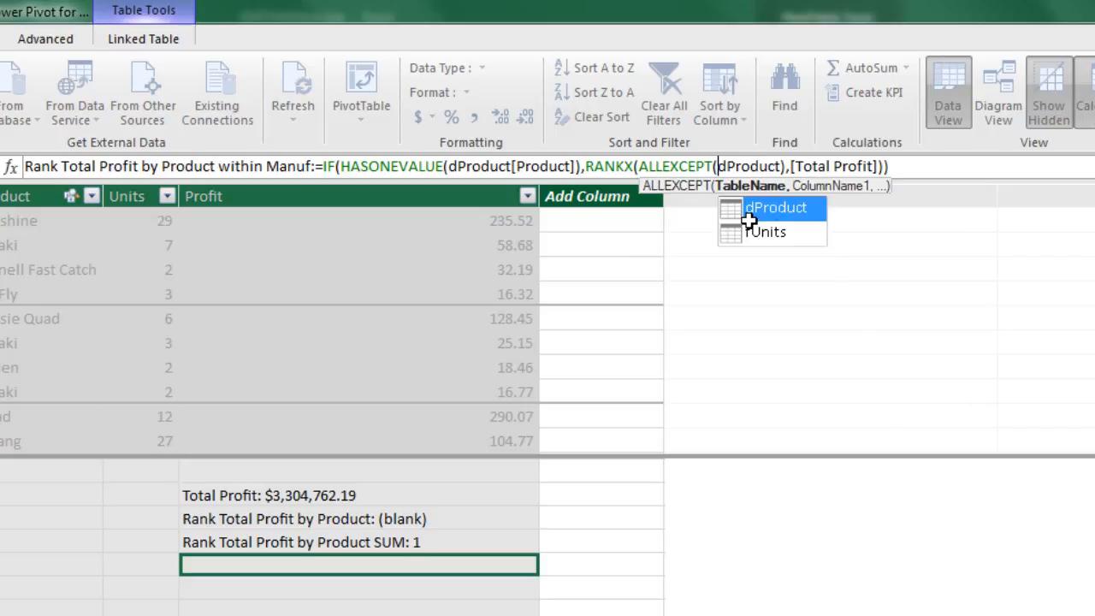
click(781, 167)
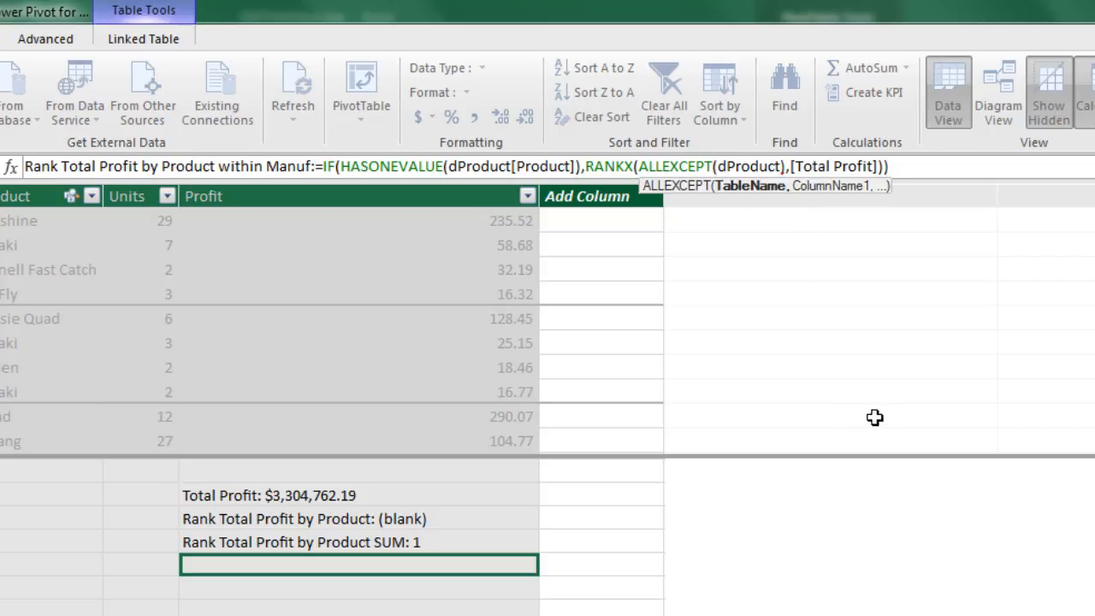
text(,)
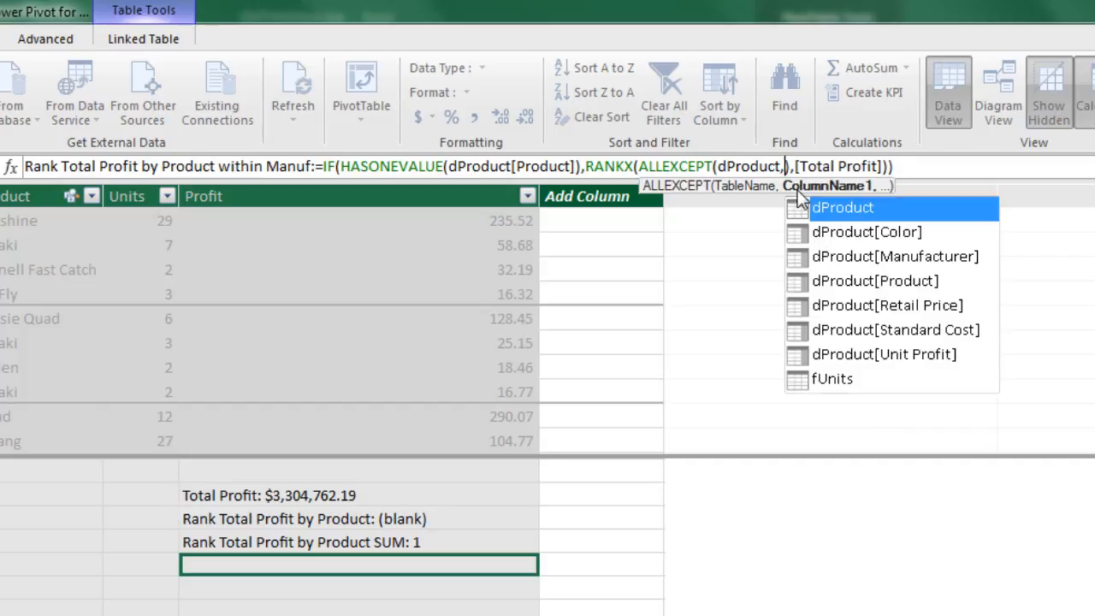
click(880, 257)
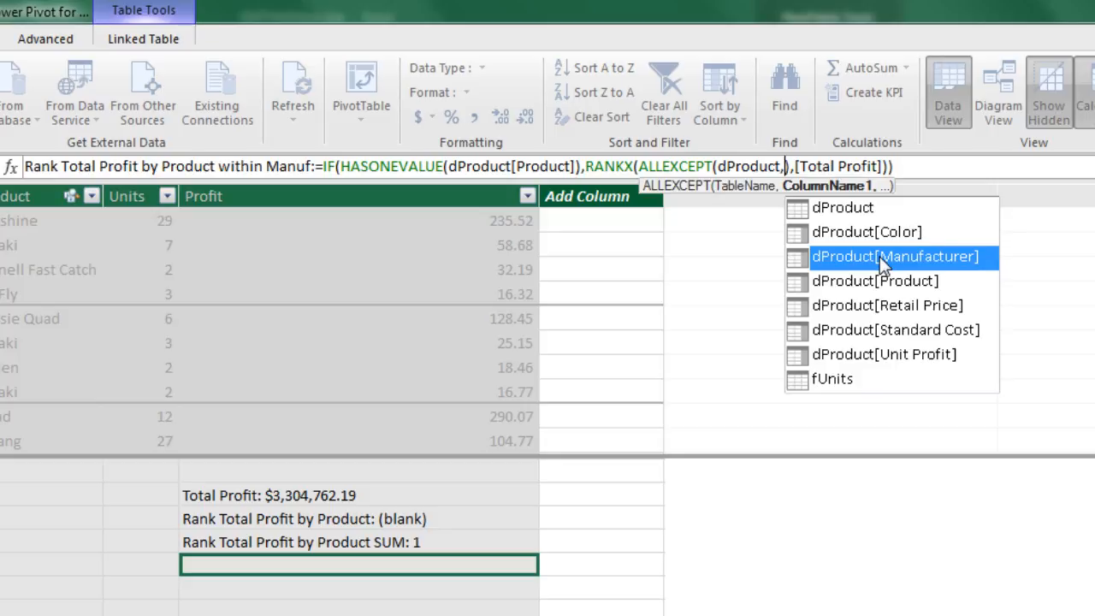
key(Tab)
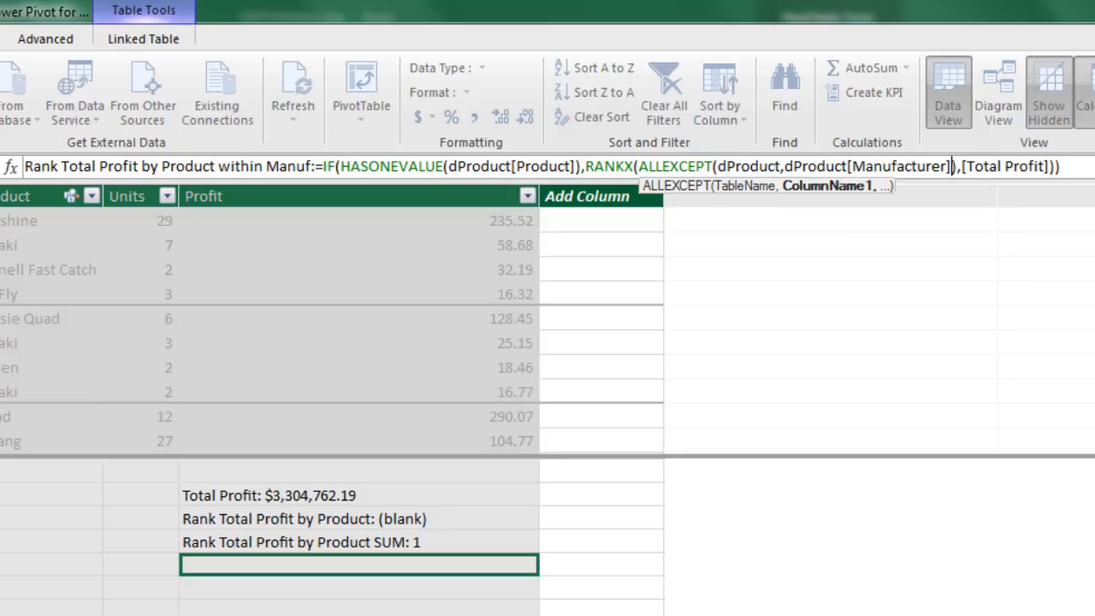
Review the ALLEXCEPT table and column arguments and the RANKX expression, and enter the formula
click(711, 166)
click(734, 166)
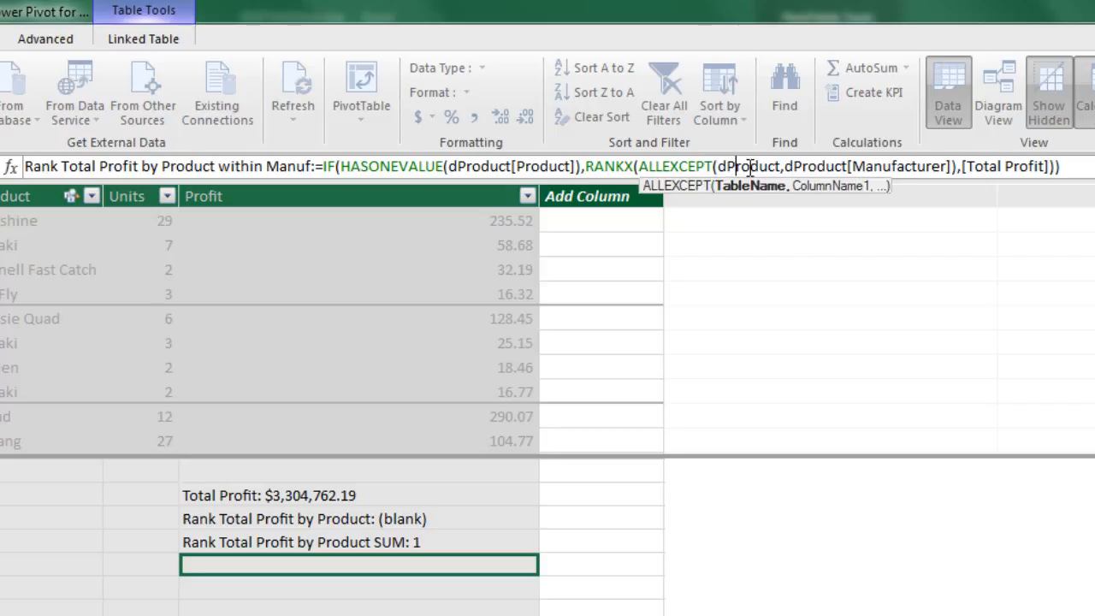
click(809, 166)
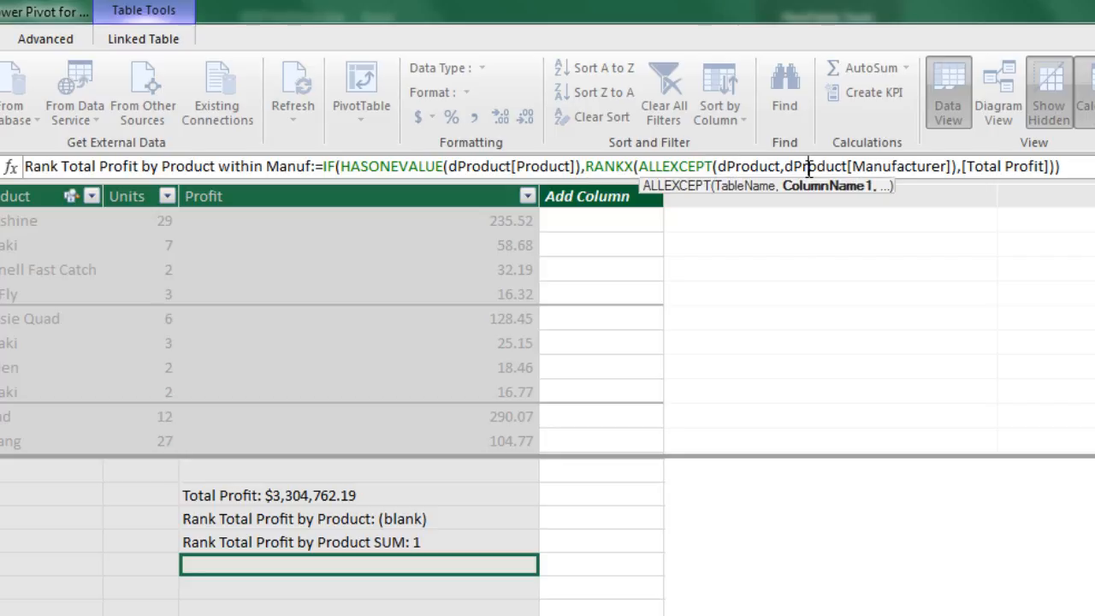
click(991, 166)
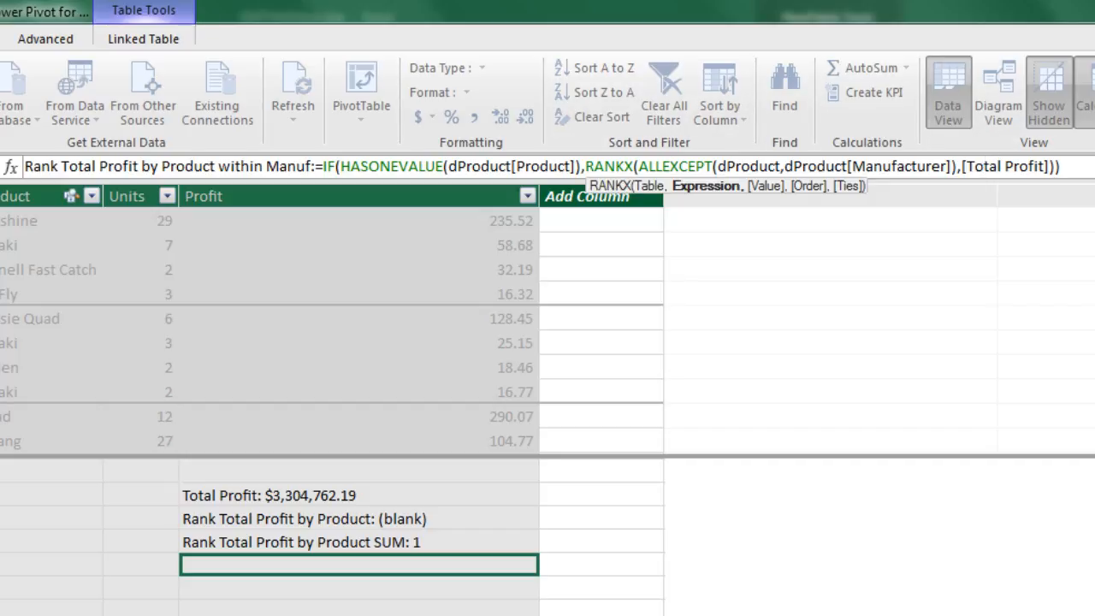
key(End)
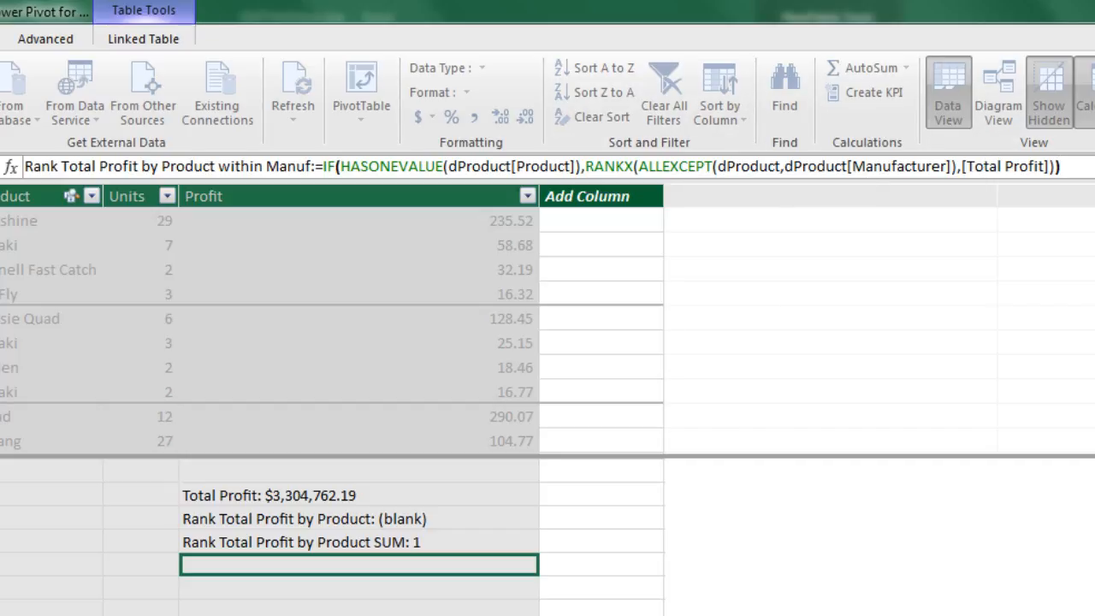
key(Return)
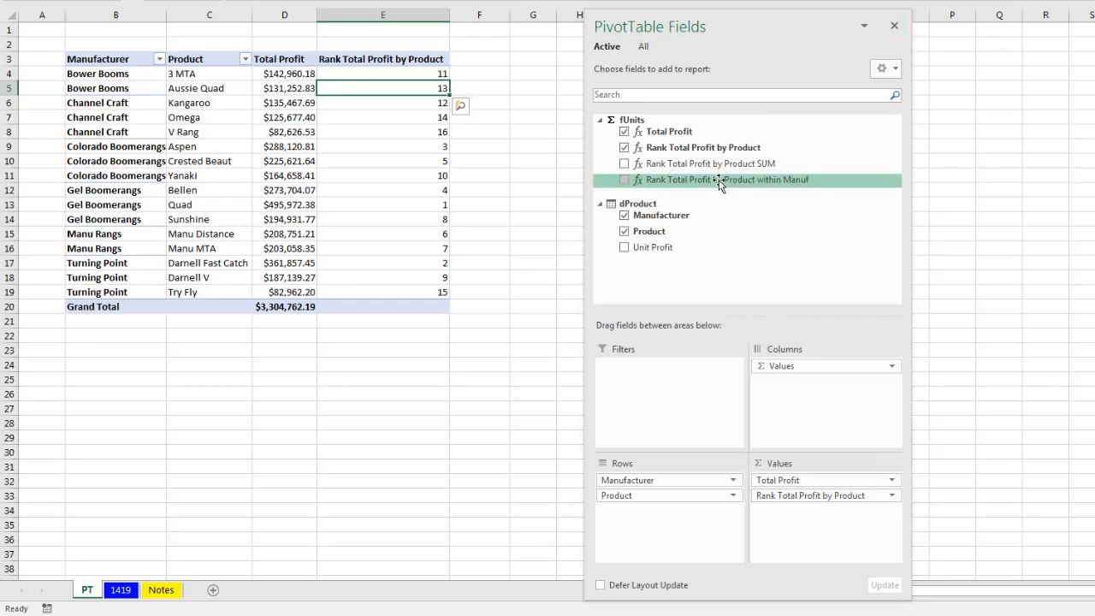
In Excel, add Rank Total Profit by Product within Manuf to the PivotTable's Values, widen column F, and add Unit Profit to Rows
drag(679, 178, 815, 524)
drag(713, 38, 892, 36)
mouse_move(504, 250)
drag(510, 19, 546, 20)
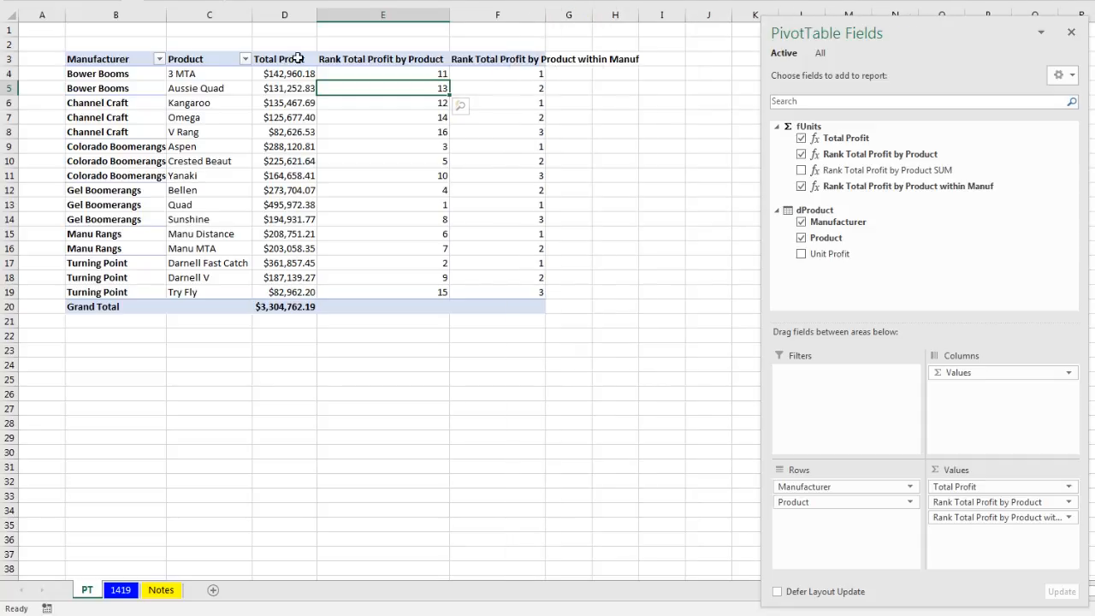
mouse_move(497, 93)
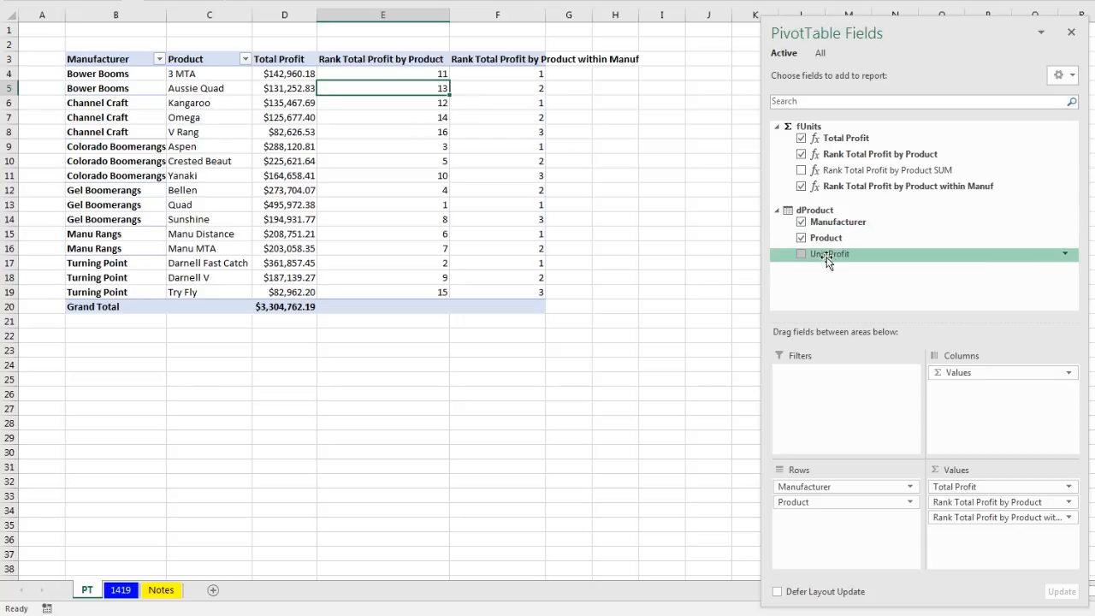
drag(814, 254, 842, 528)
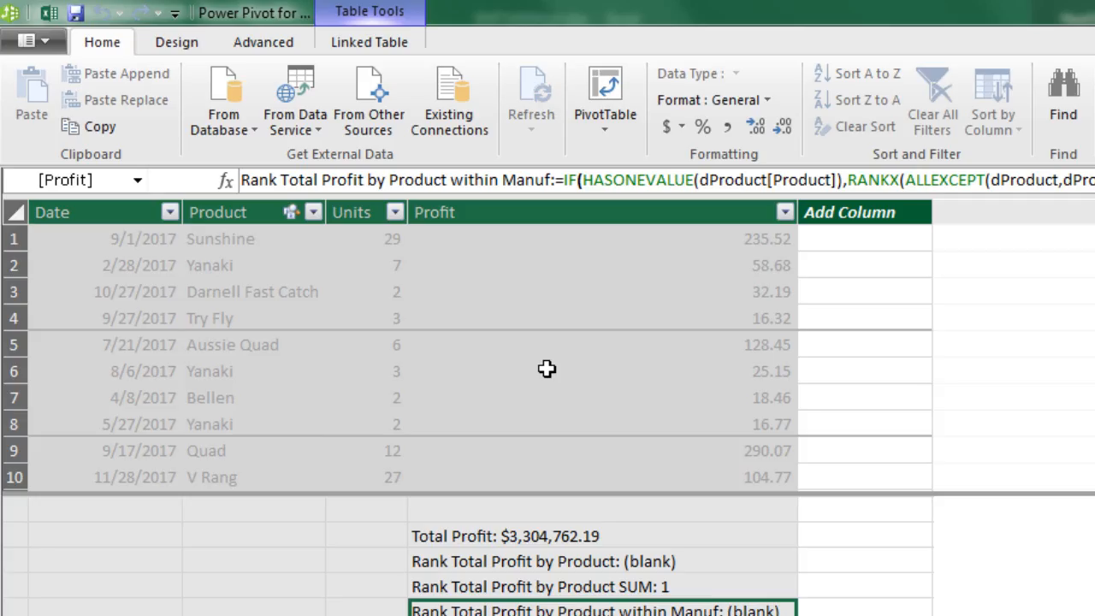
Start a new measure named Rank Unit Profit by Product in the empty calculation cell below Rank Total Profit by Product within Manuf
click(548, 615)
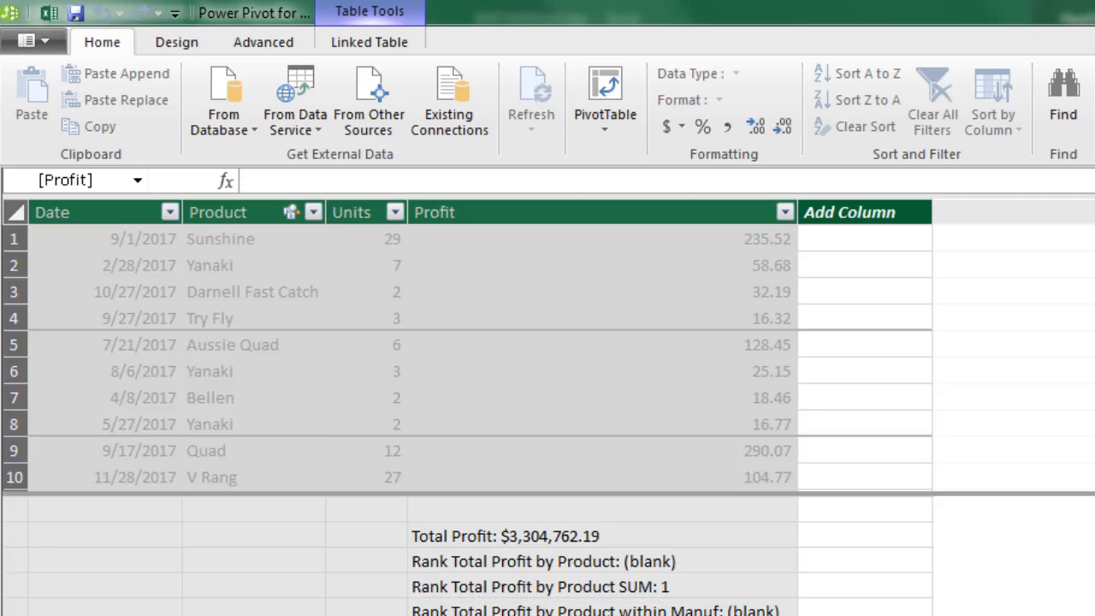
click(292, 181)
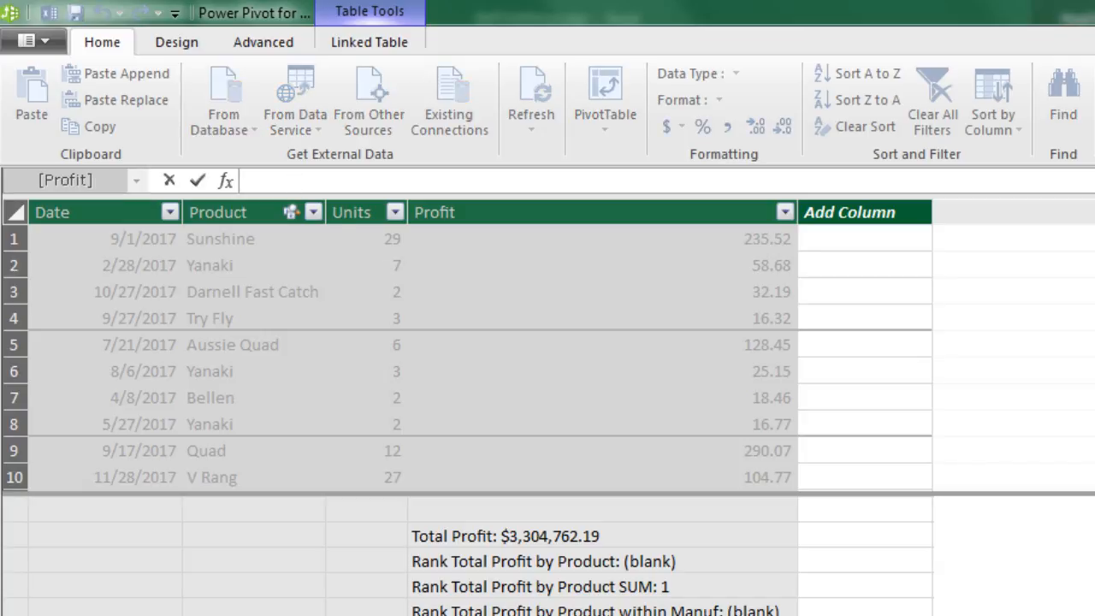
text(Rank Unit Profit by Product)
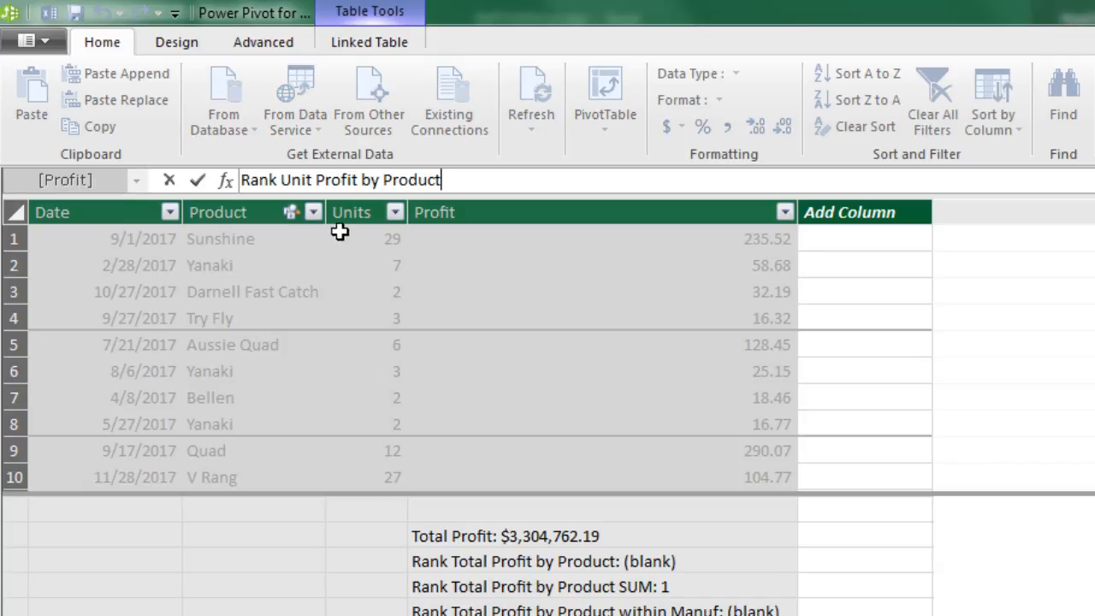
text(:=rankx()
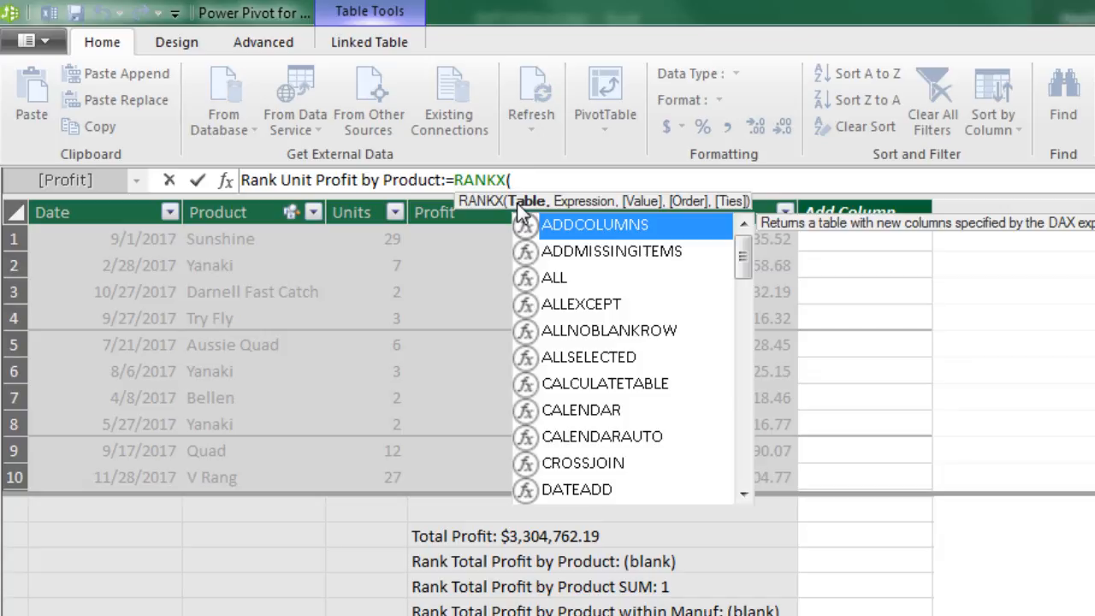
Begin the measure's formula with RANKX, using ALL(dProduct) as its table argument
text(all()
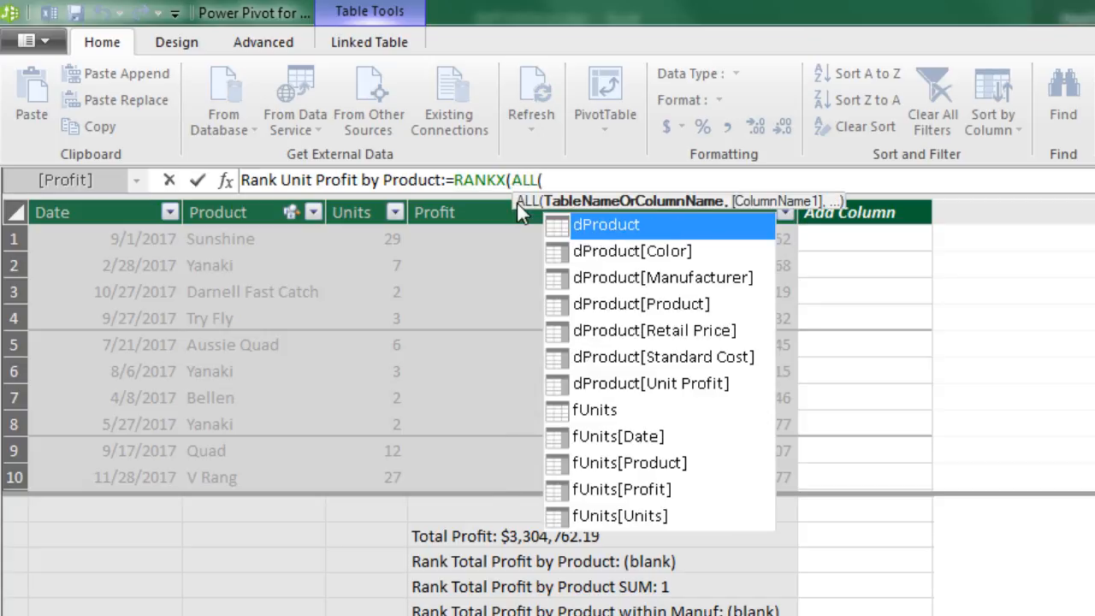
key(Tab)
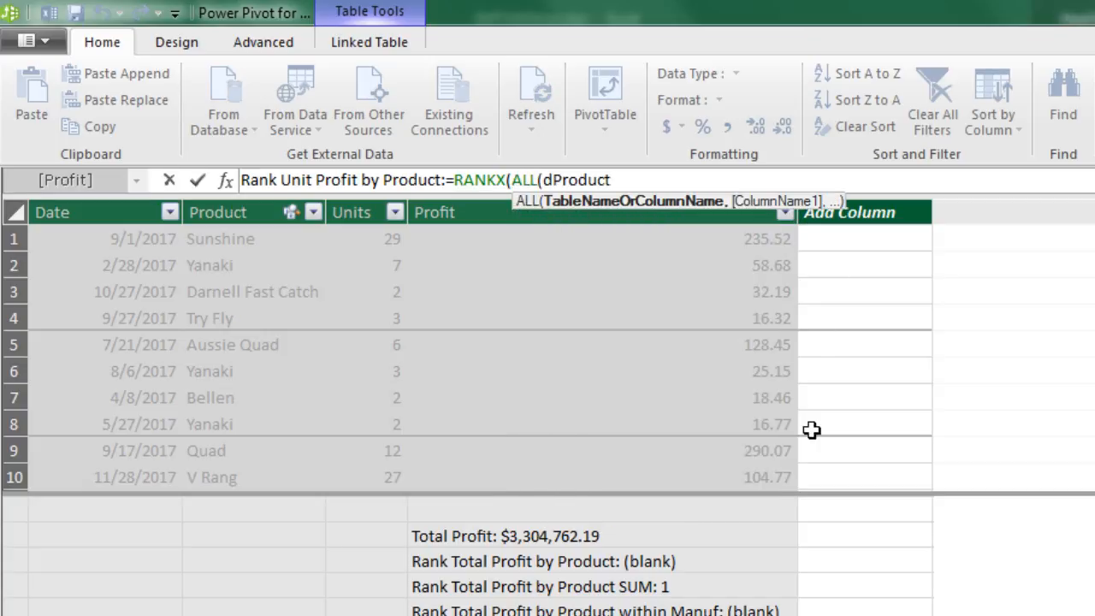
text())
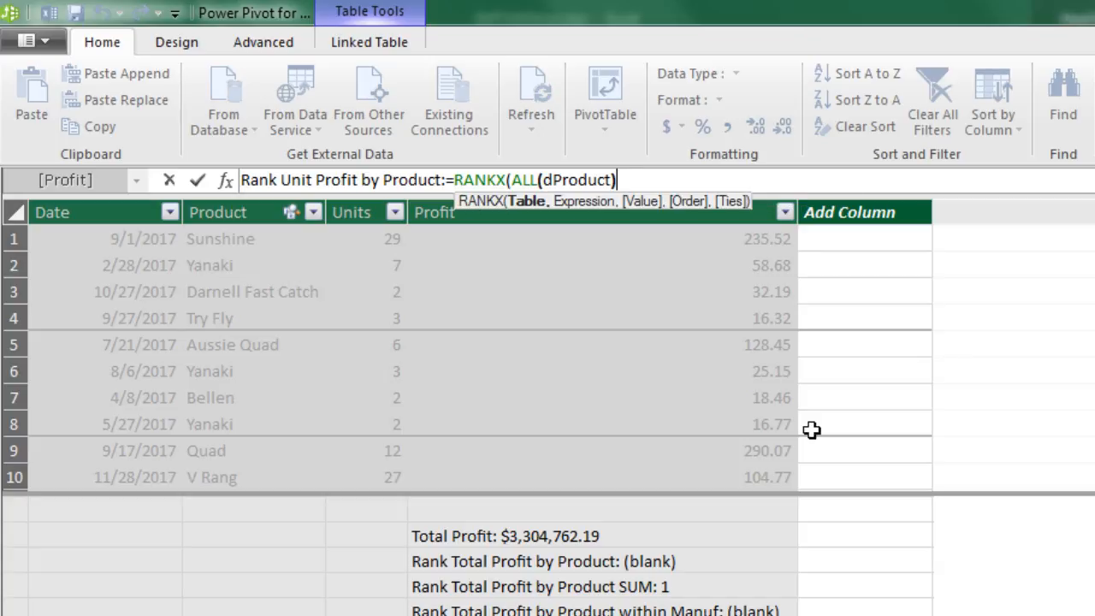
text(,)
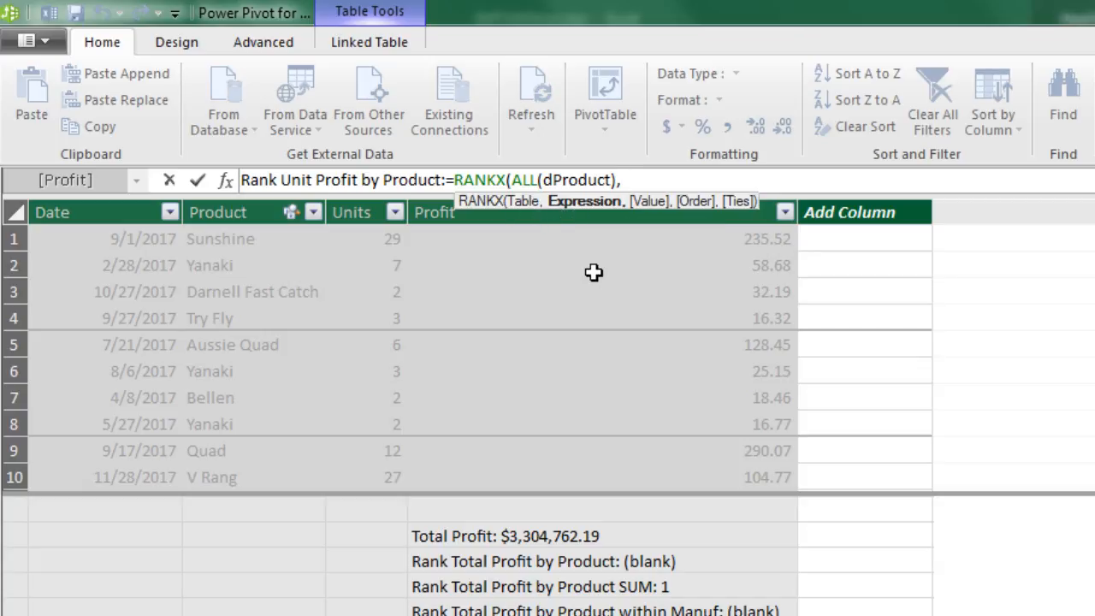
text(dp)
Add dProduct[Unit Profit] as the RANKX expression and continue to the value argument
key(Down)
key(Down)
key(Down)
key(Down)
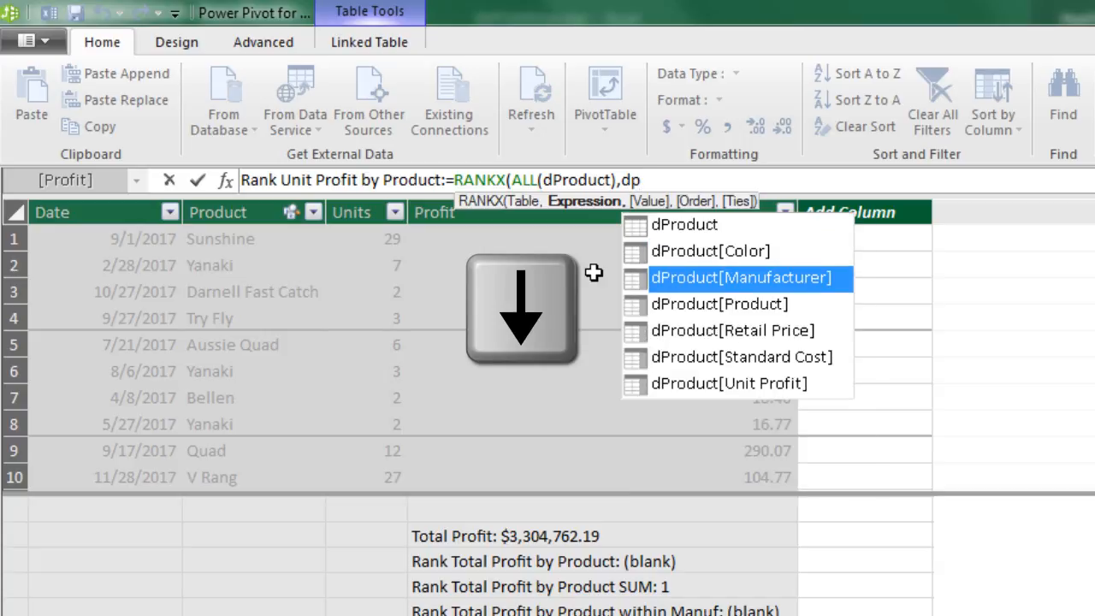
key(Down)
key(Down)
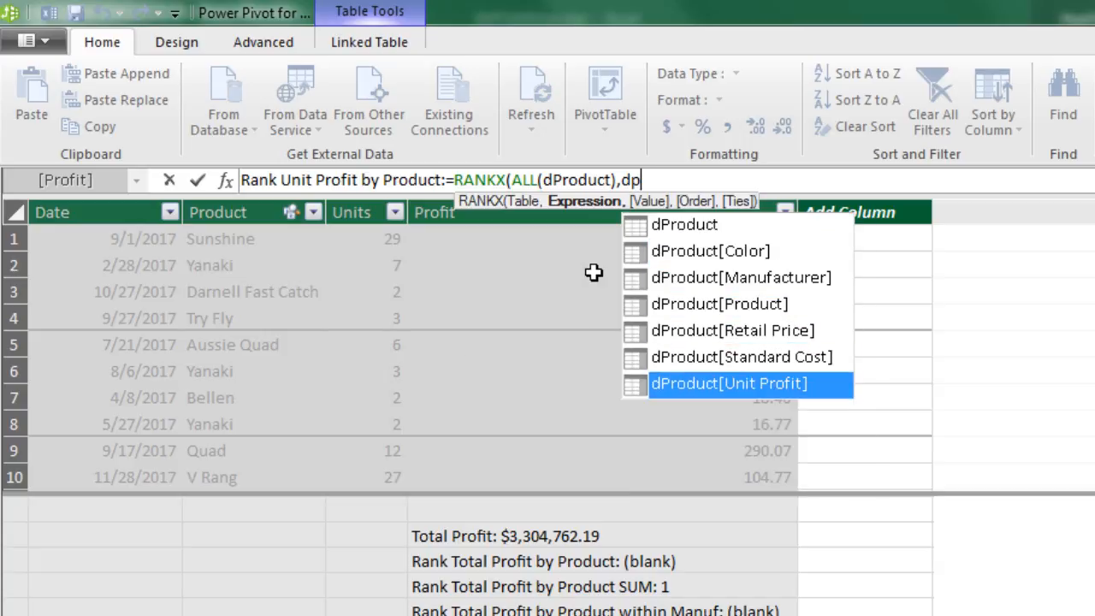
key(Tab)
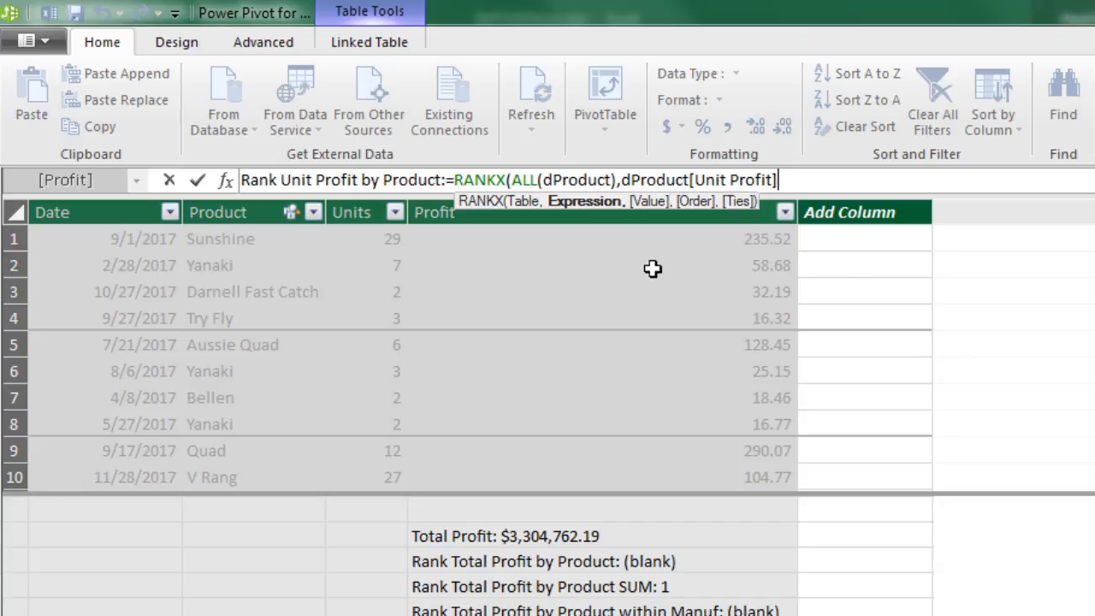
text(,)
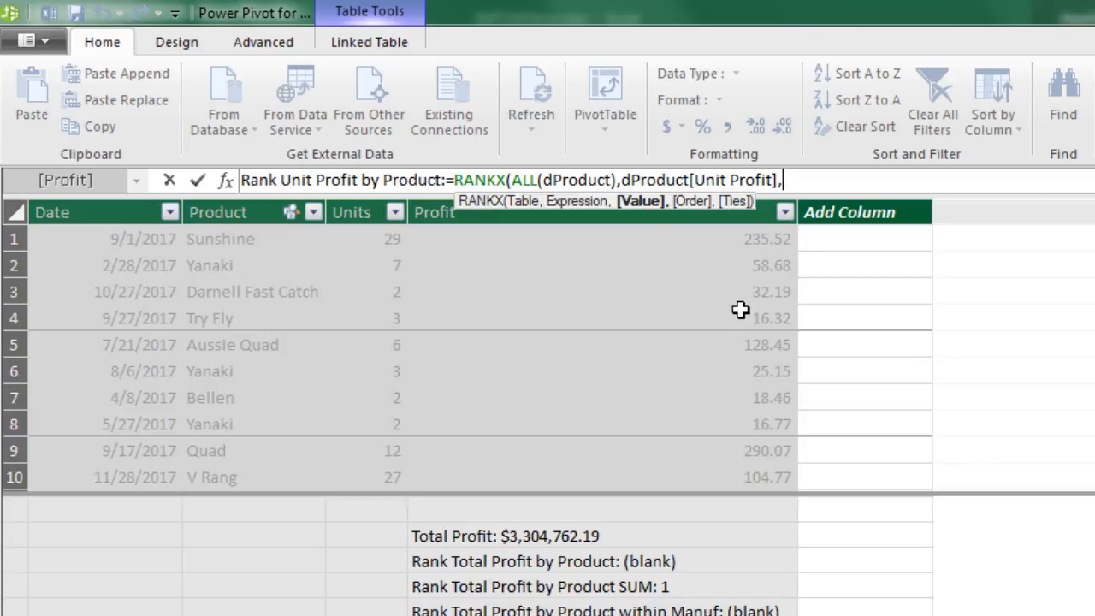
text(dp)
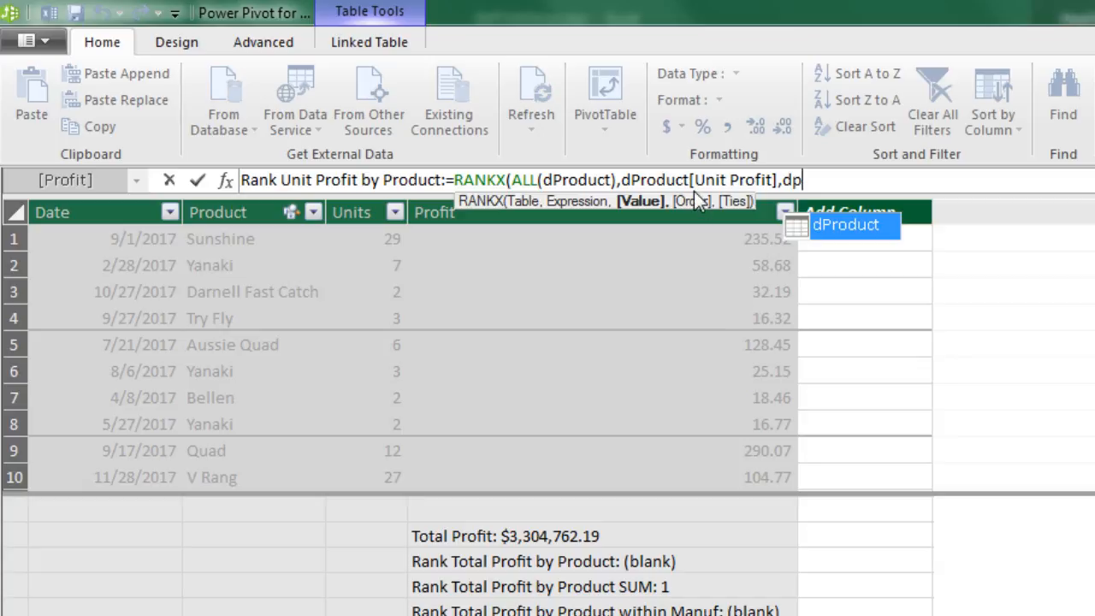
key(BackSpace)
key(BackSpace)
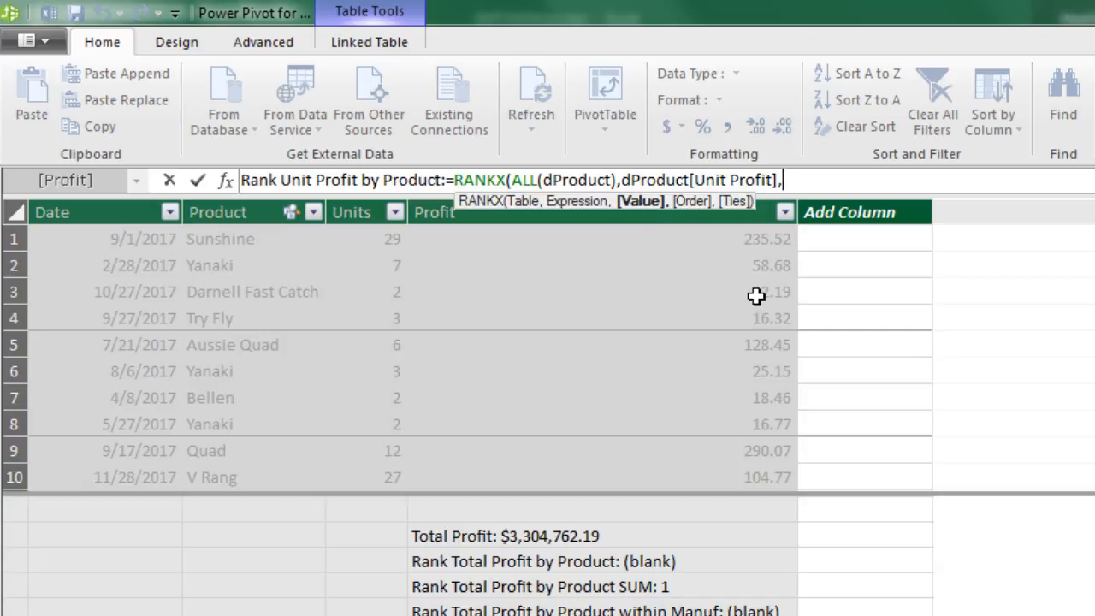
Use VALUES(dProduct[Unit Profit]) as the RANKX value argument, close the formula and enter the measure
text(valu)
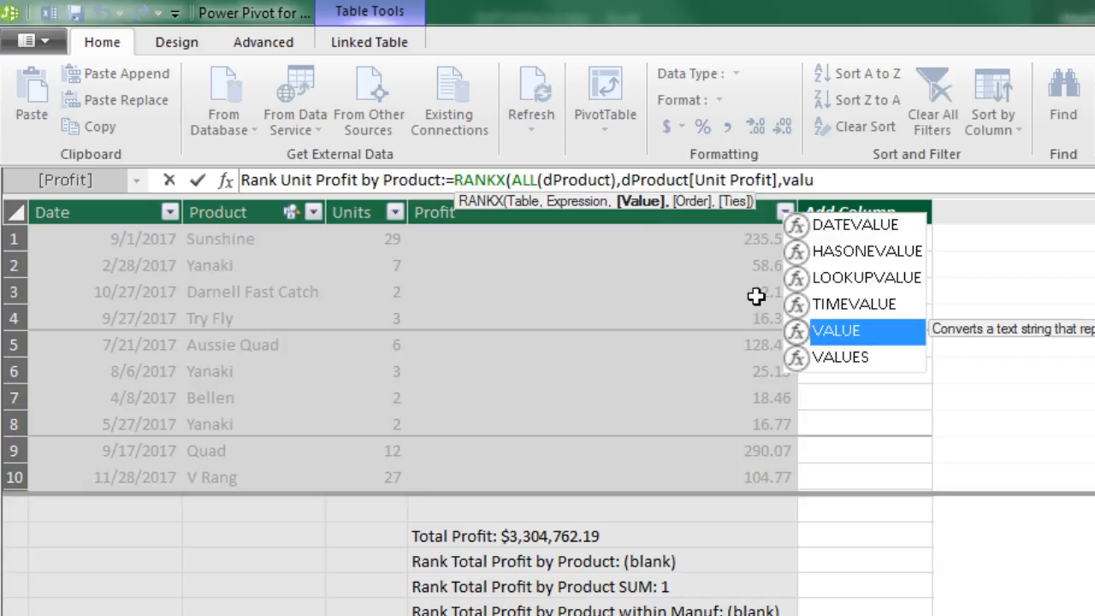
key(Down)
key(Tab)
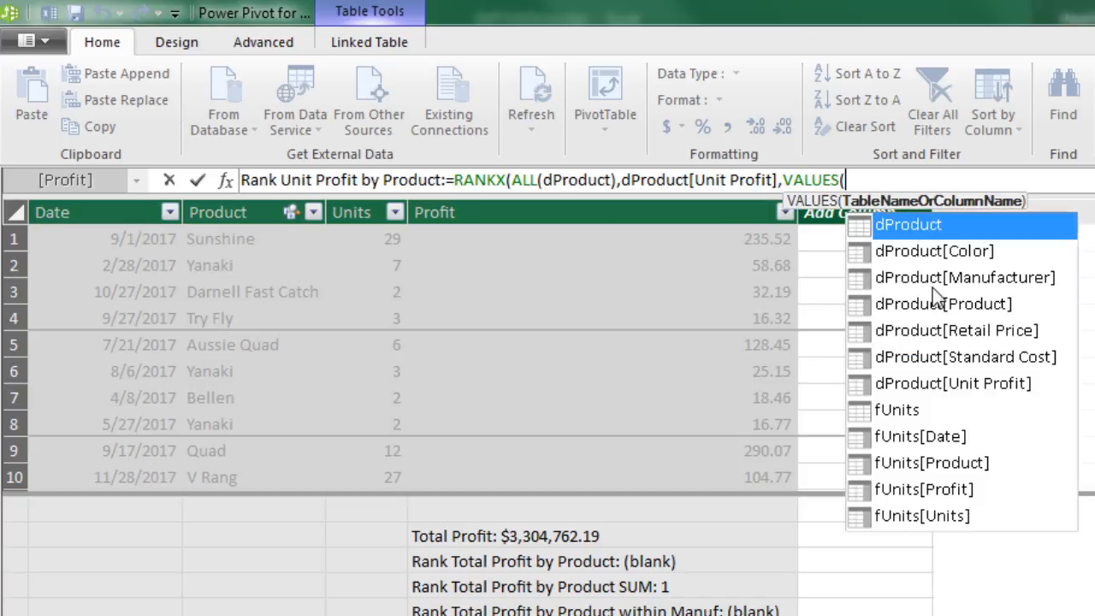
text(dp)
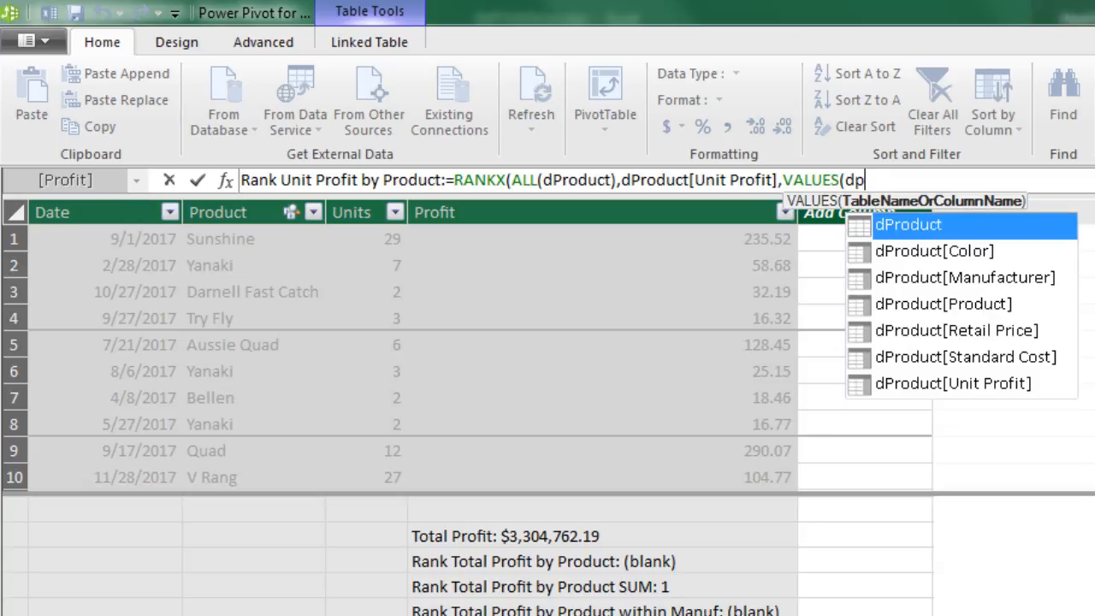
key(Down)
key(Down)
key(Down)
key(Down)
key(Down)
key(Down)
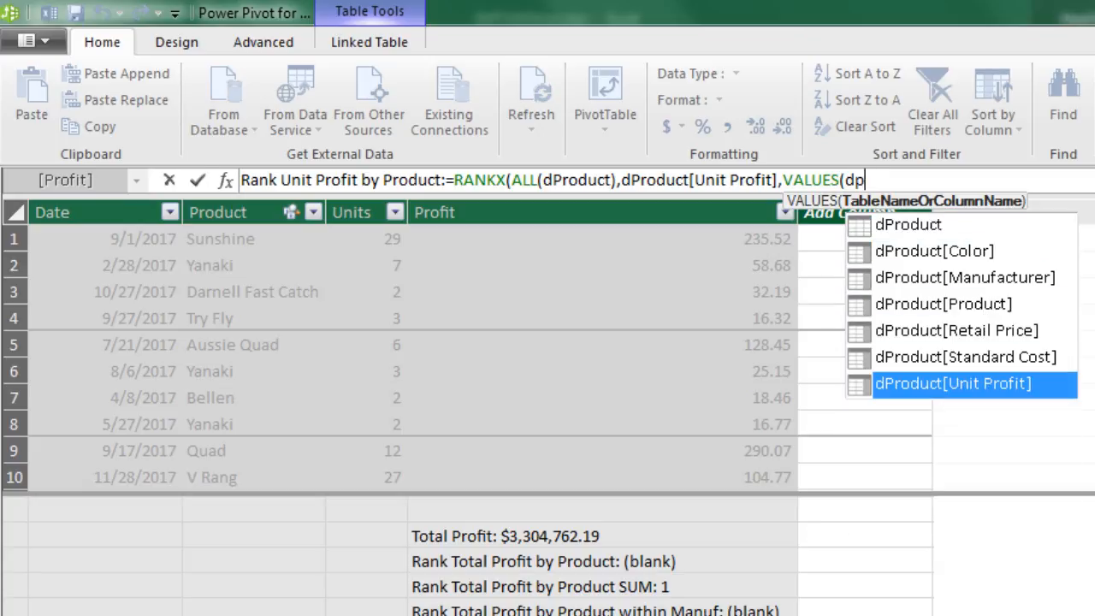
key(Tab)
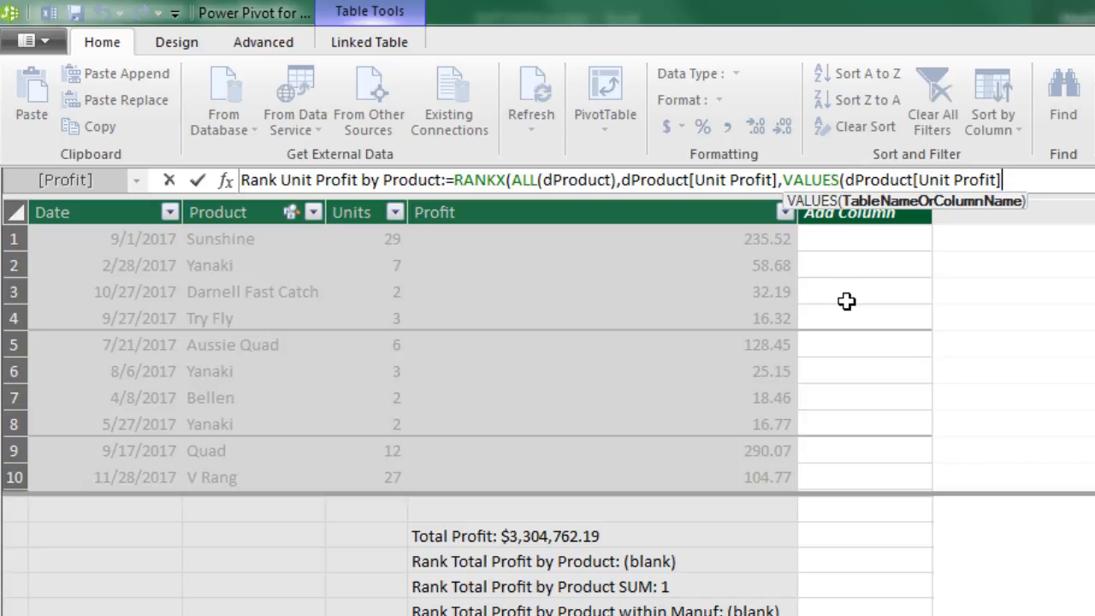
text())
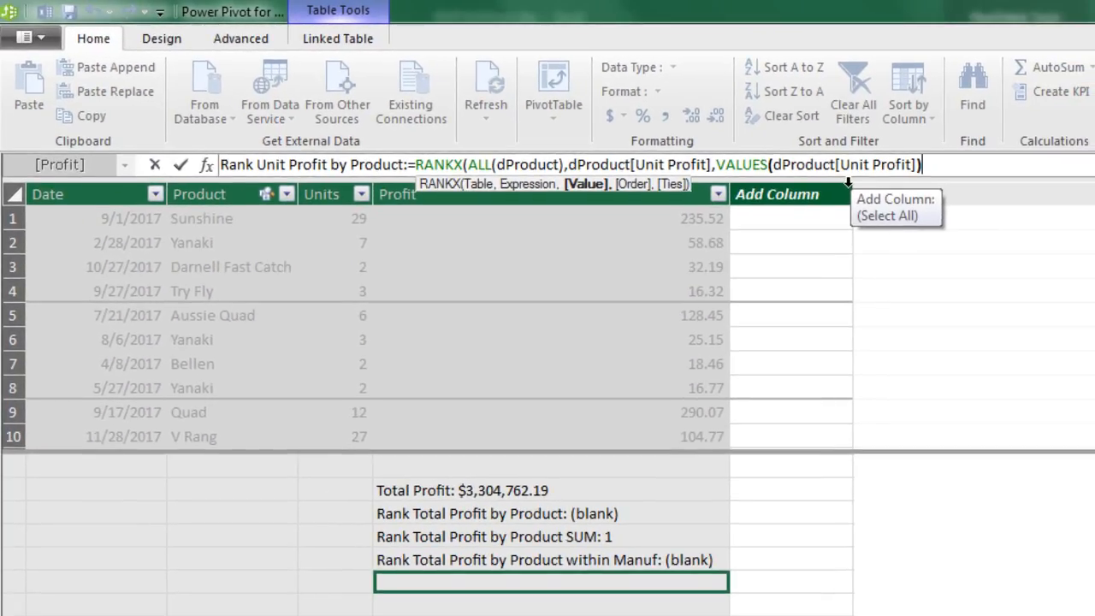
text())
key(Return)
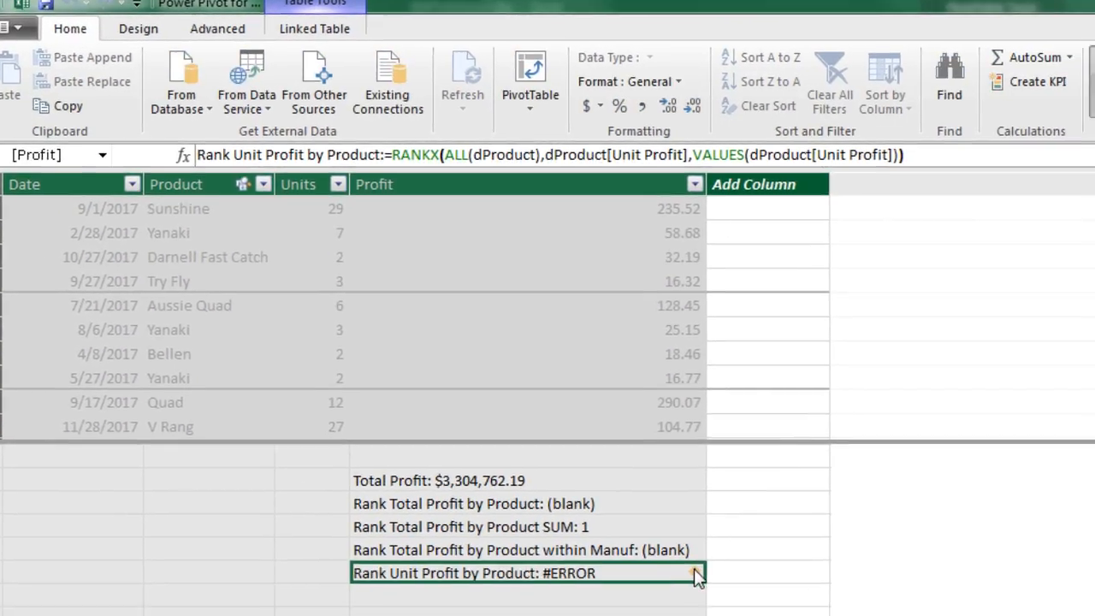
Insert IF with the logical test HASONEVALUE(dProduct[Unit Profit]) before RANKX, making the RANKX call the result if true
mouse_move(695, 577)
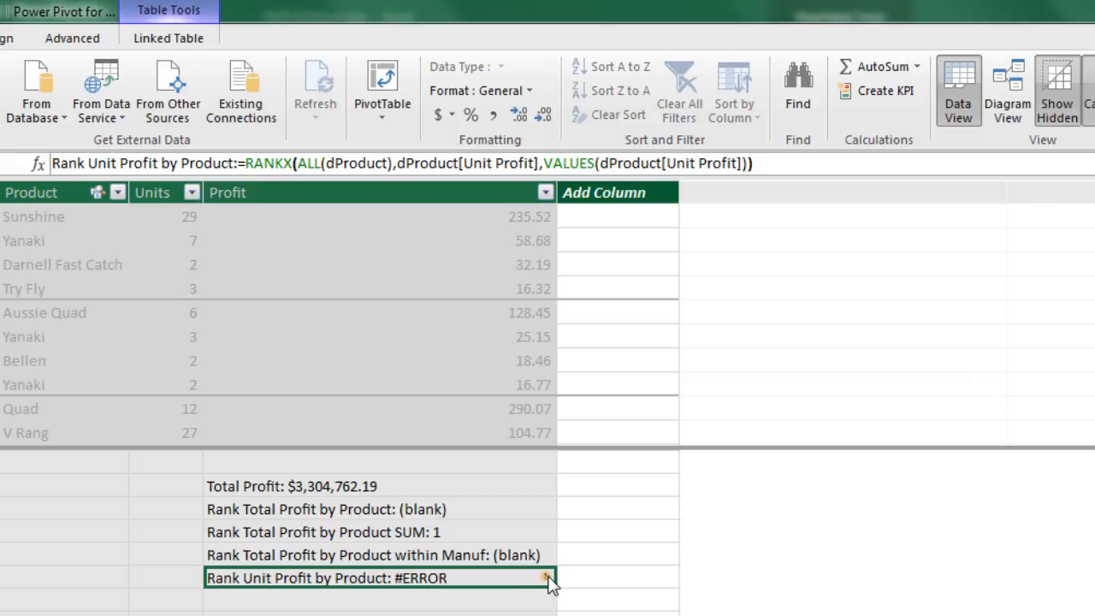
click(246, 163)
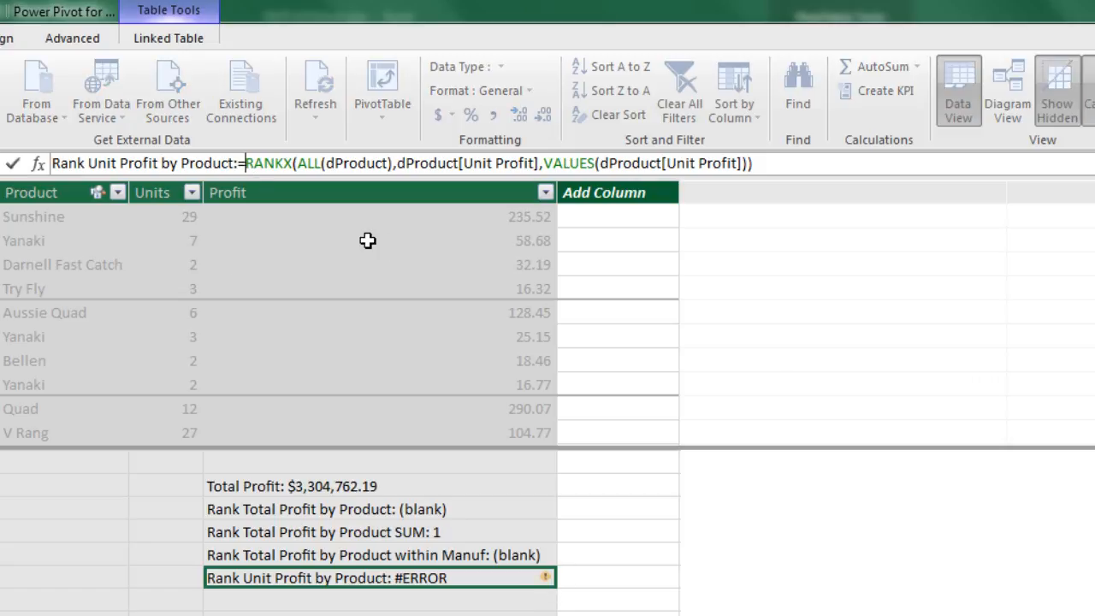
text(if(h)
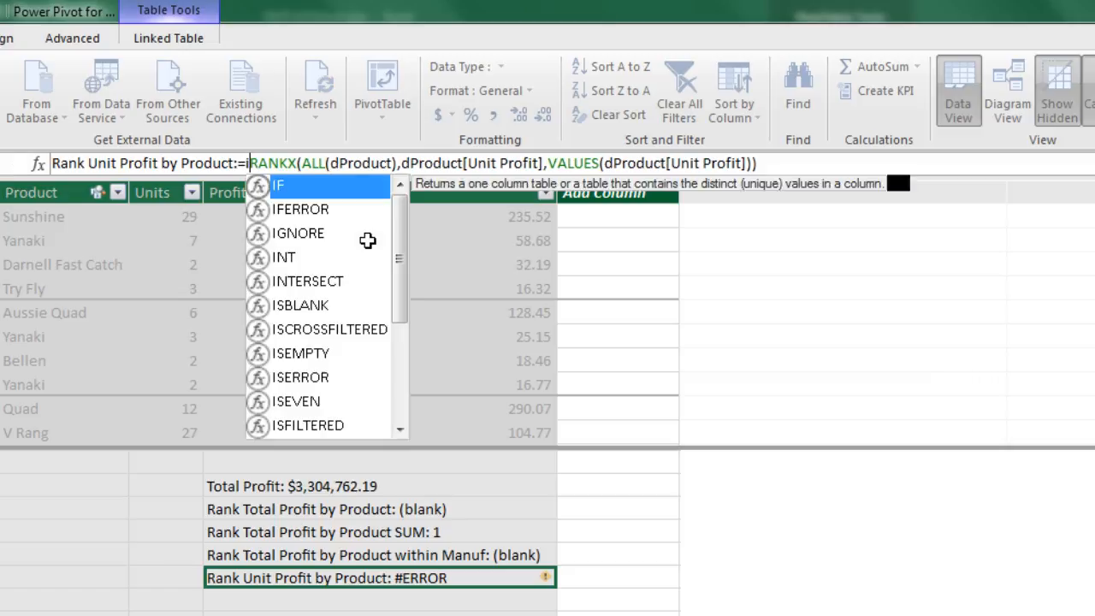
text(asonev)
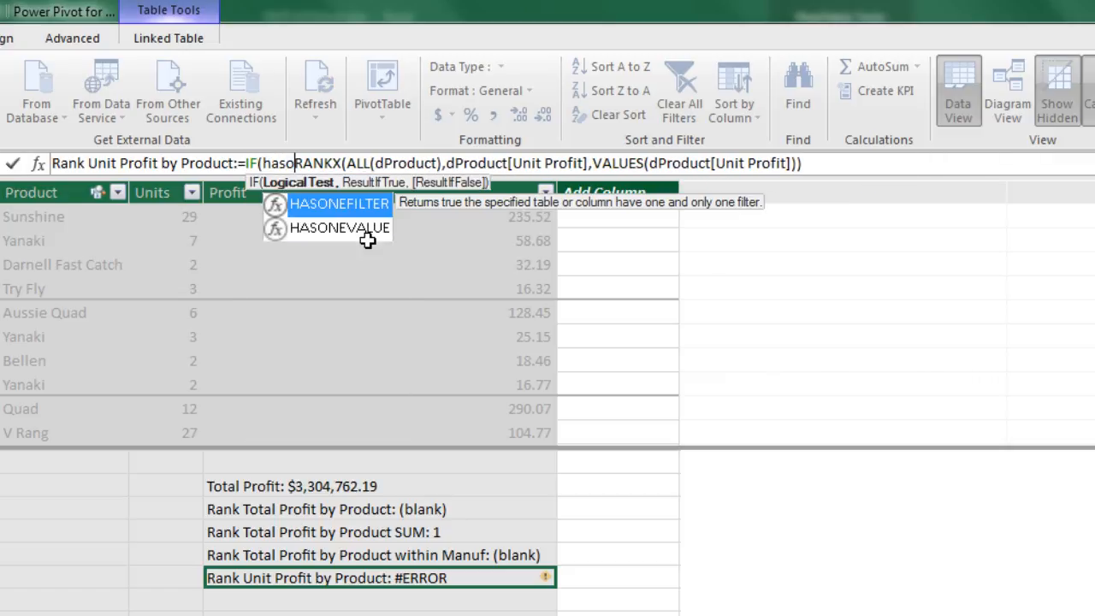
key(Tab)
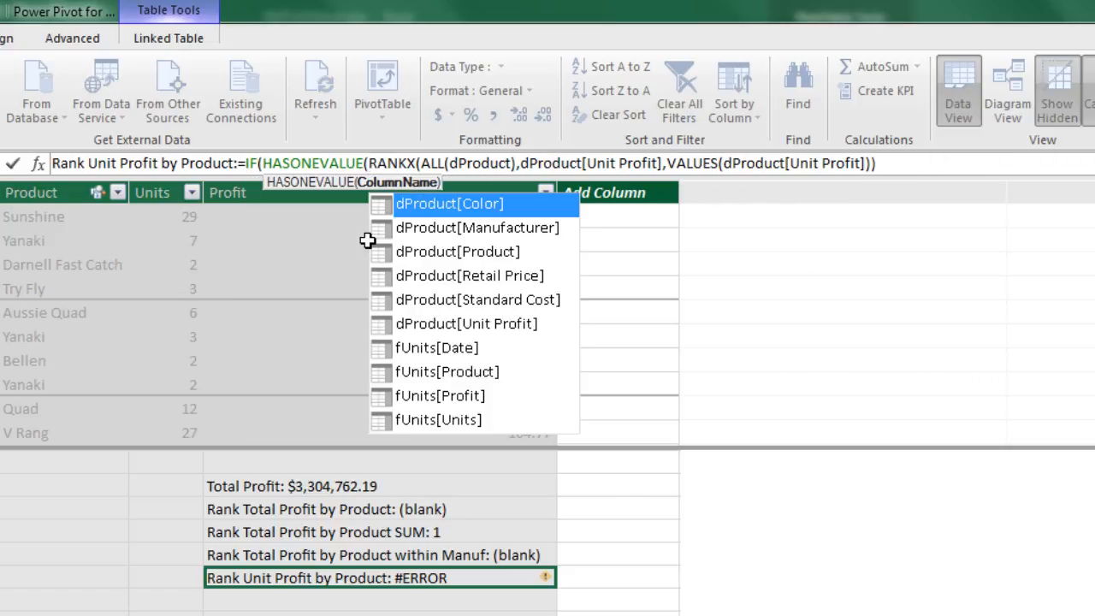
key(Down)
key(Down)
key(Down)
key(Down)
key(Down)
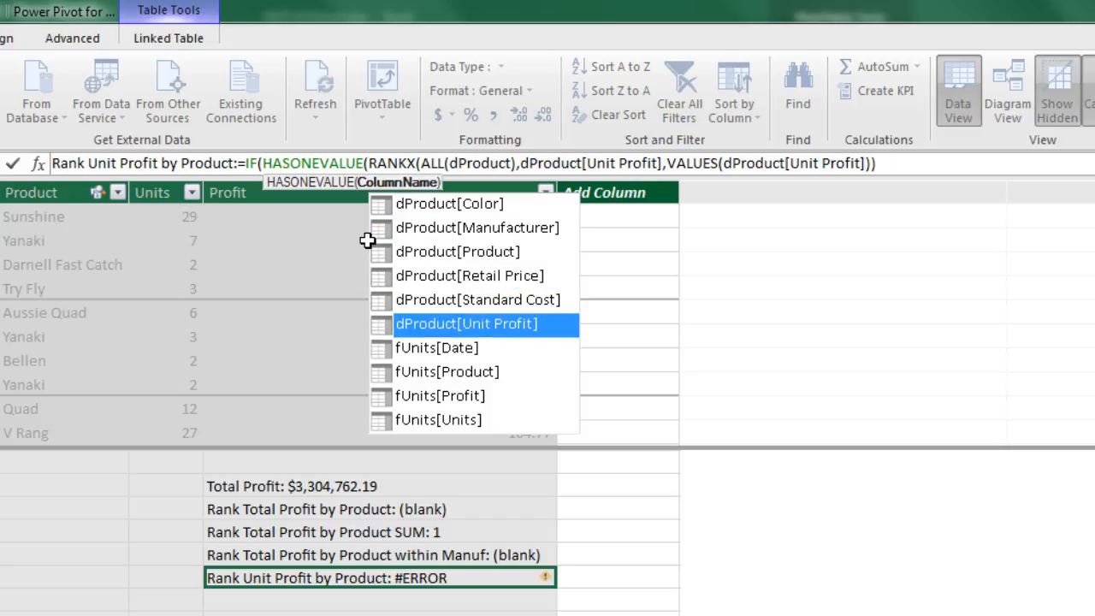
key(Tab)
text())
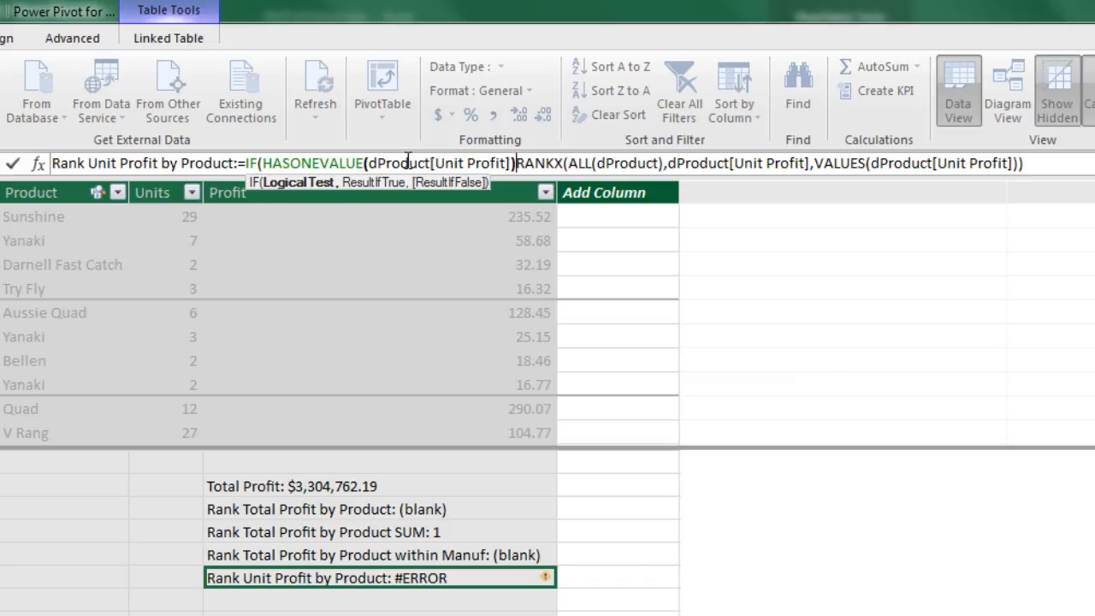
text(,)
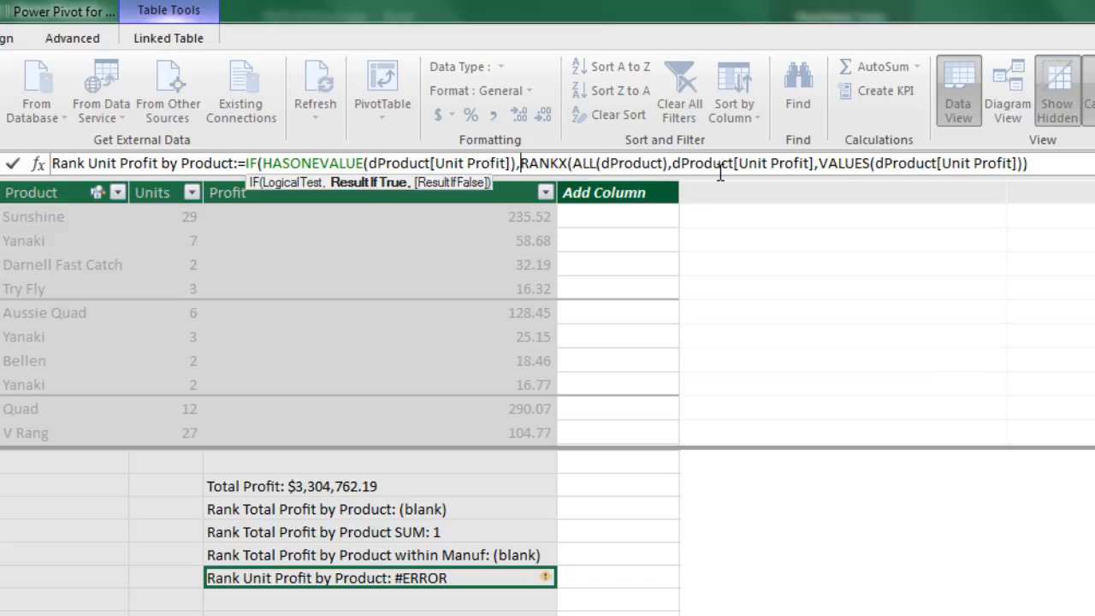
Check the VALUES argument, add IF's closing parenthesis at the end of the formula, and enter the measure
click(886, 163)
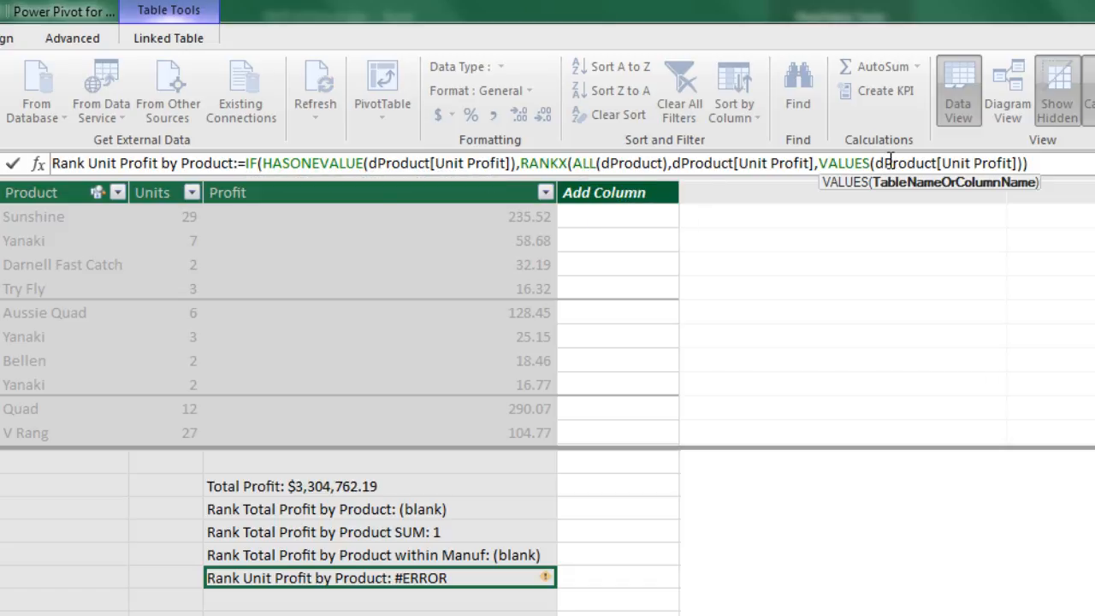
click(1047, 163)
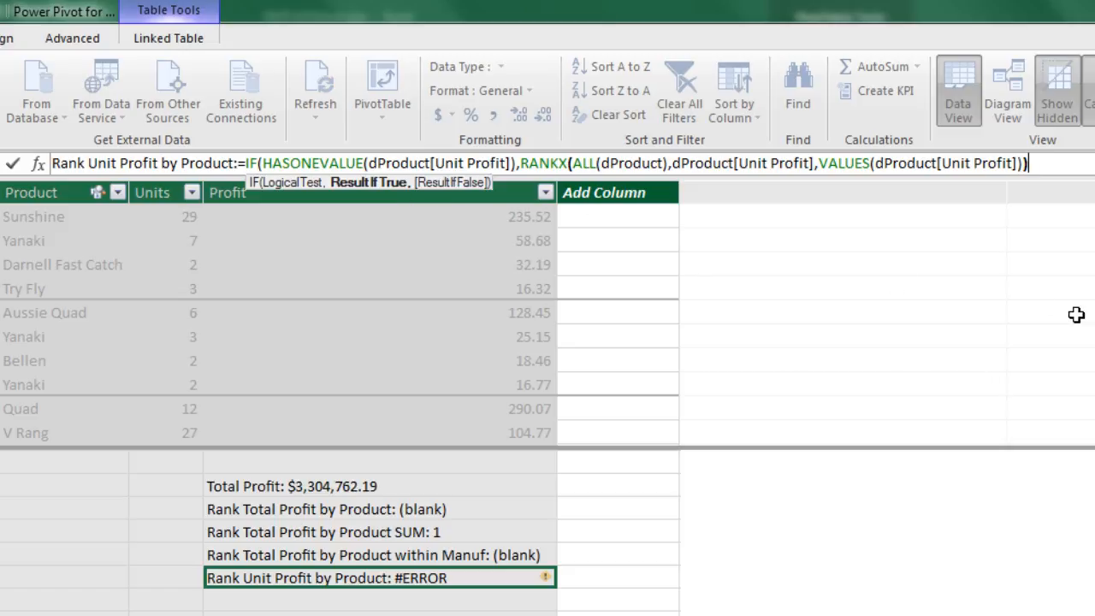
text())
key(Return)
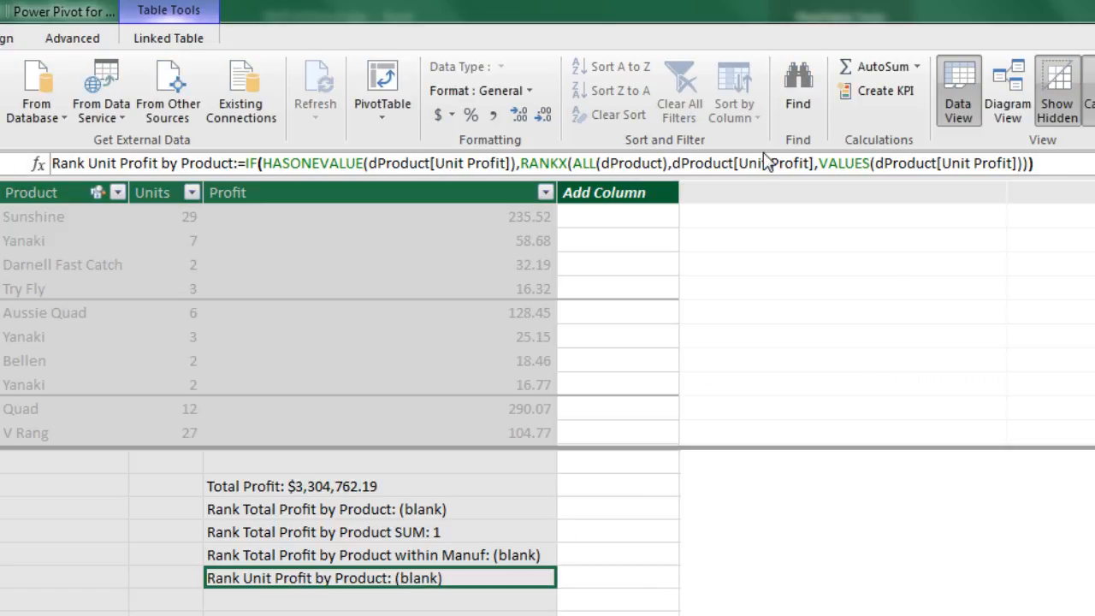
Examine the table, expression and value arguments of RANKX in the Rank Unit Profit by Product formula
click(740, 163)
click(590, 162)
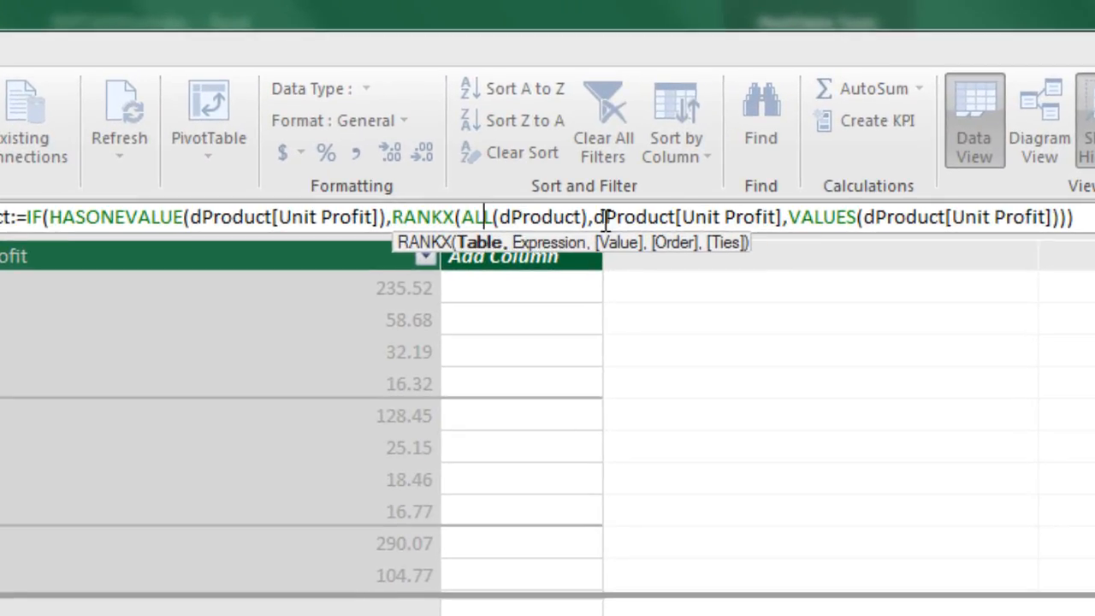
click(627, 215)
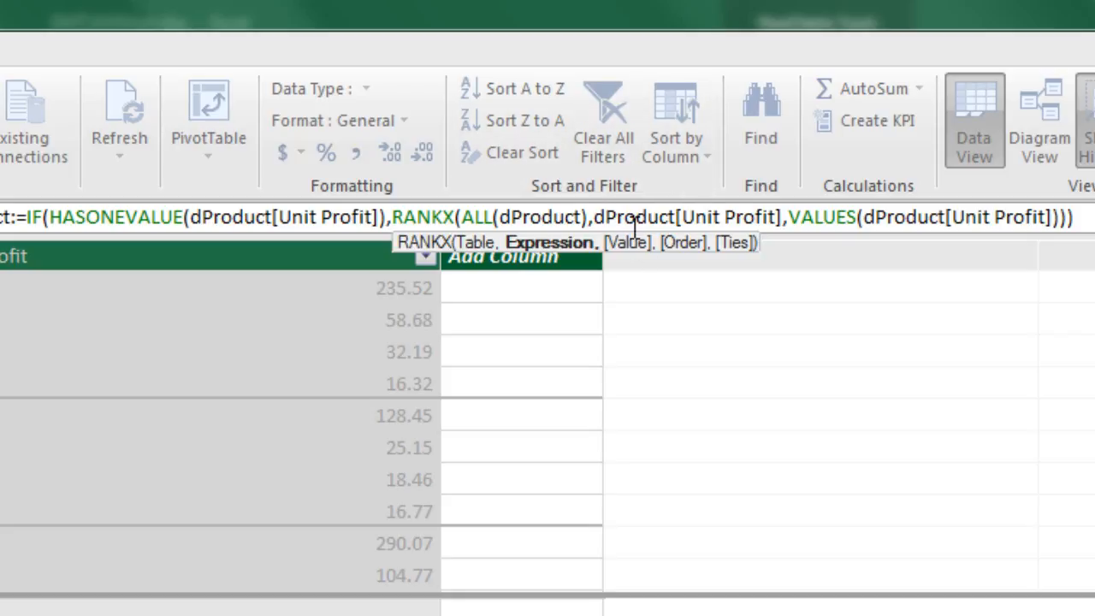
click(819, 218)
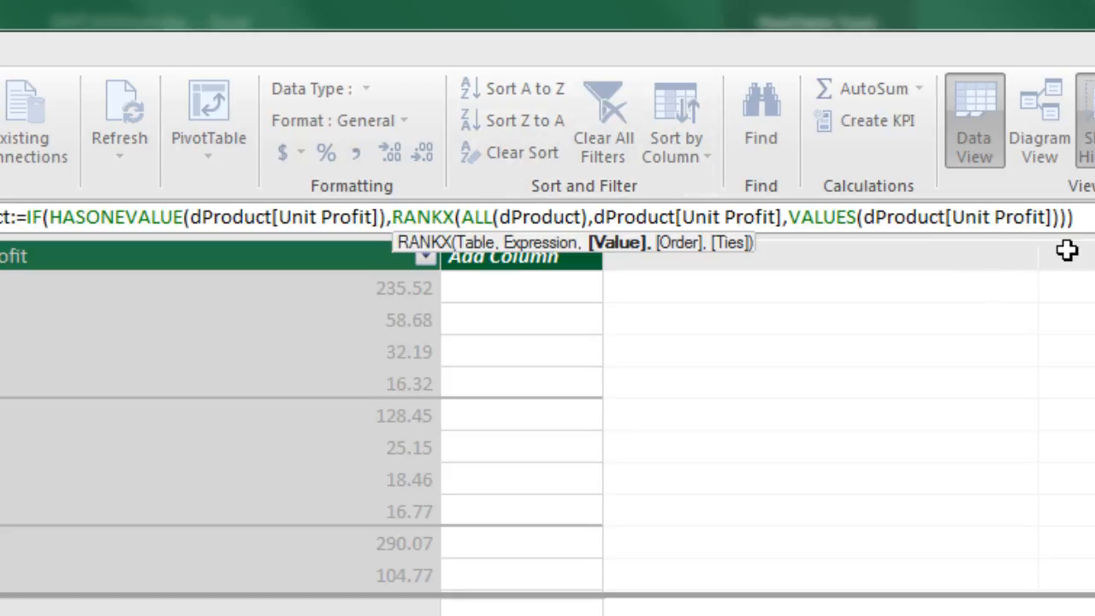
Enter the measure formula, return to Excel, and add Rank Unit Profit by Product to the PivotTable values
key(Return)
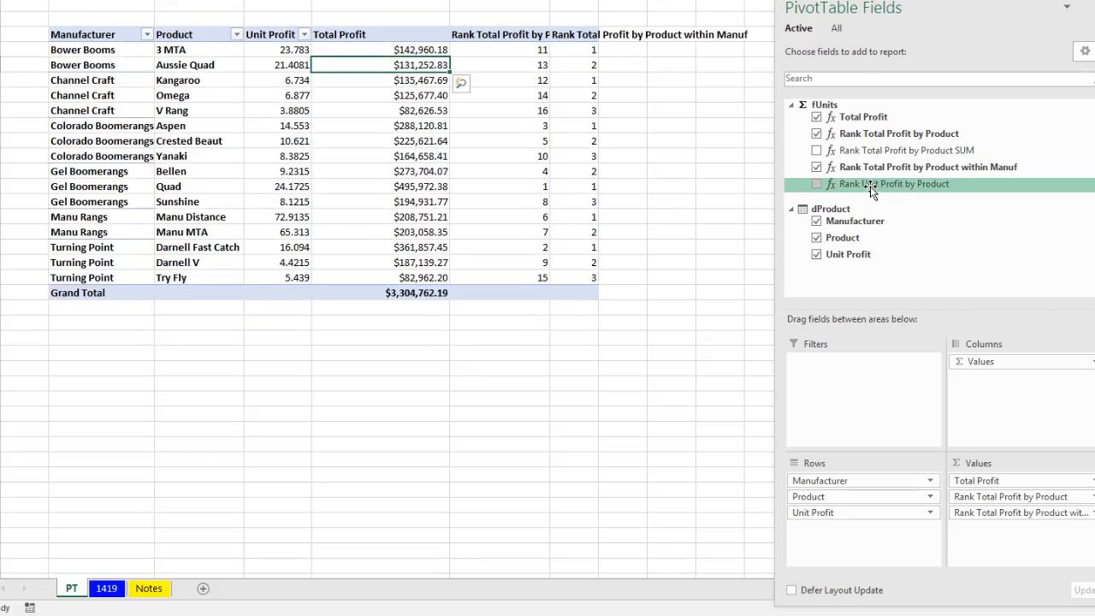
drag(847, 184, 992, 531)
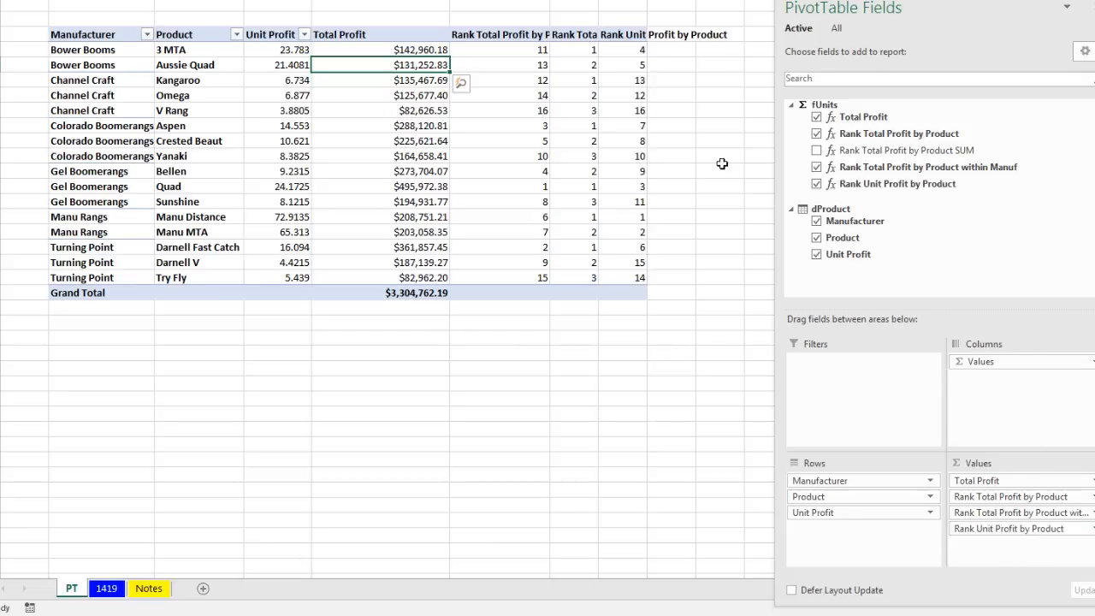
Compare the ranks in the Manu Distance and Quad rows, and widen the Rank Unit Profit by Product column
drag(634, 217, 82, 216)
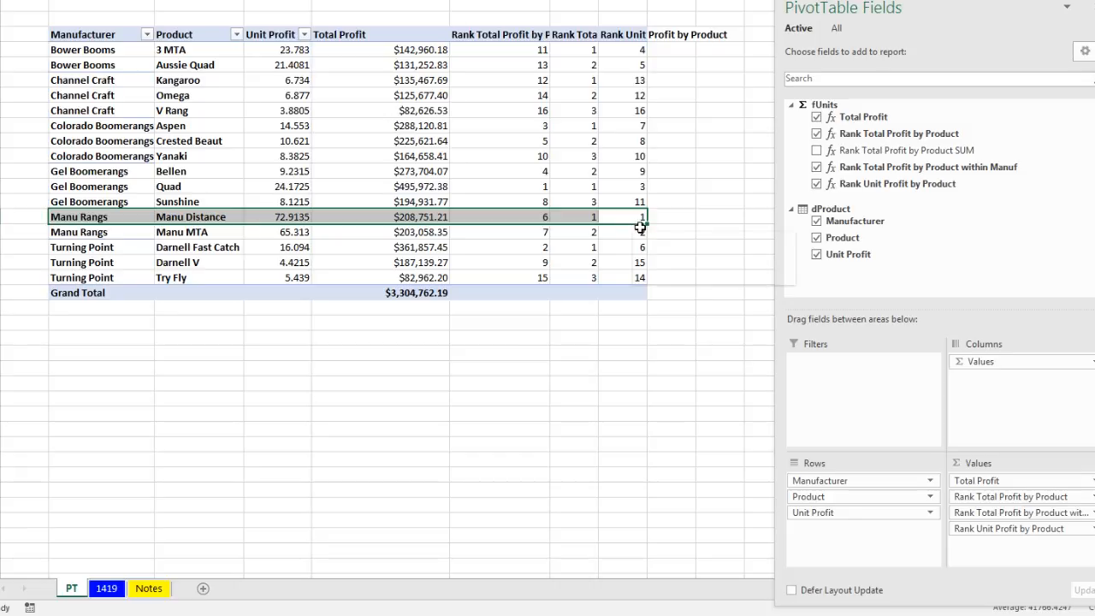
drag(128, 186, 614, 187)
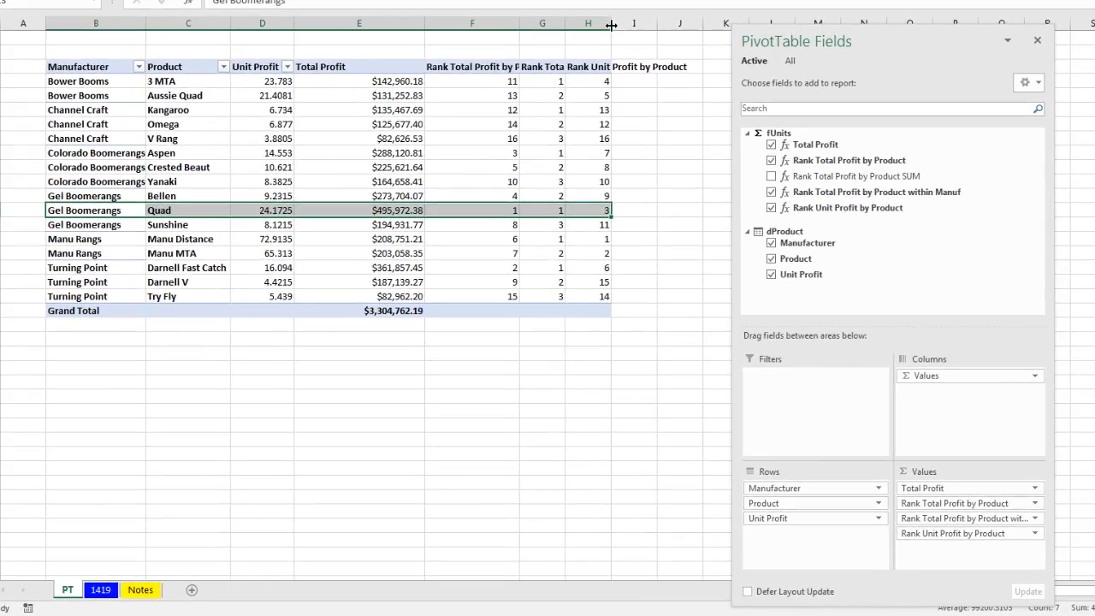
drag(610, 24, 641, 36)
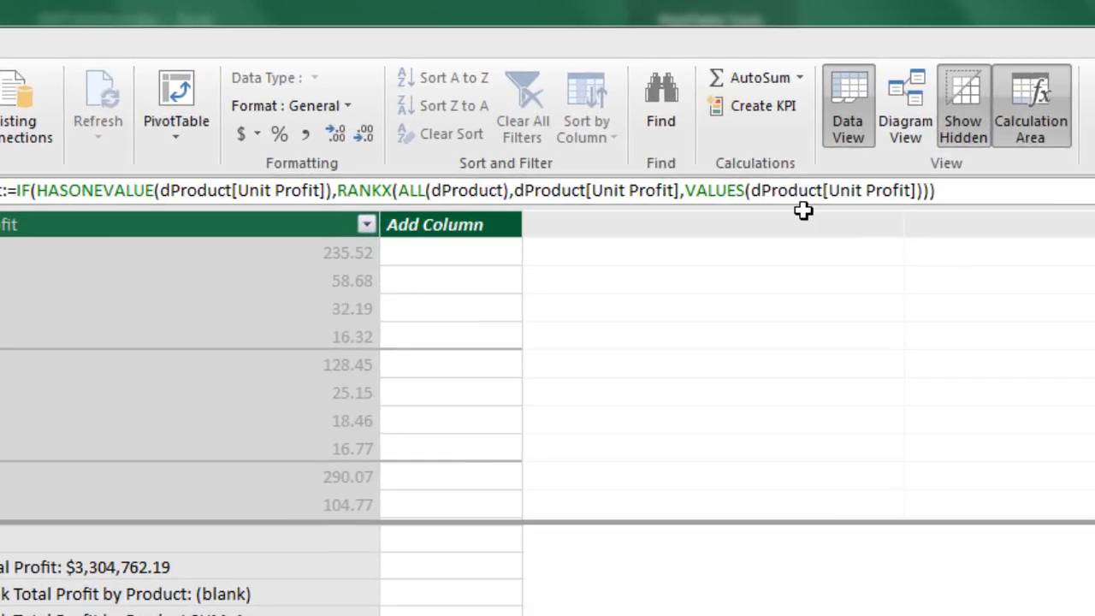
In Power Pivot, compare RANKX's expression and value arguments in Rank Unit Profit by Product with the Rank Total Profit by Product within Manuf formula
click(517, 190)
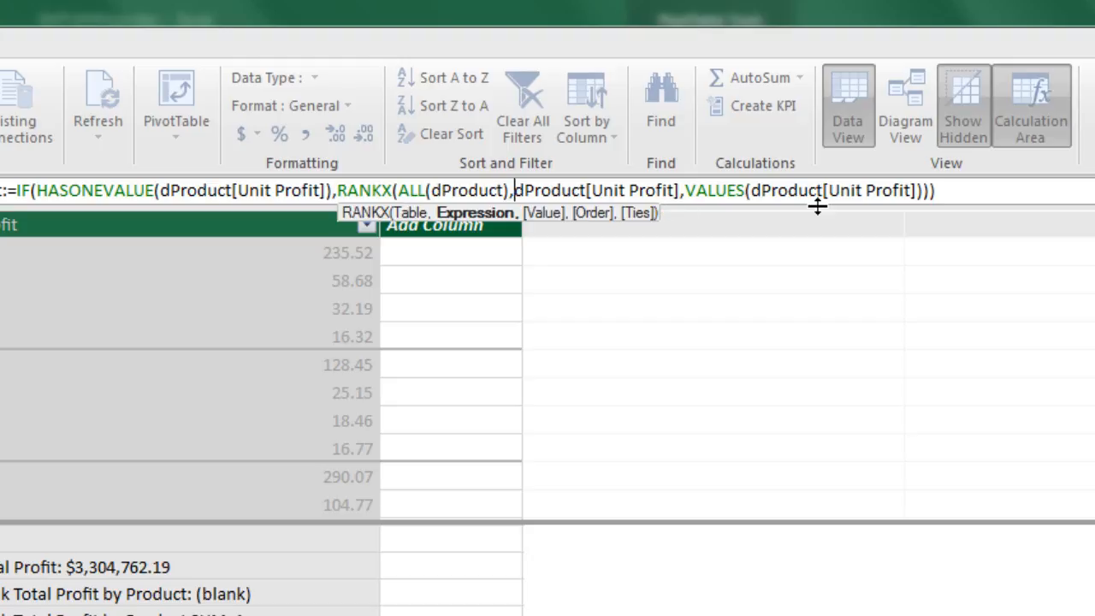
click(726, 190)
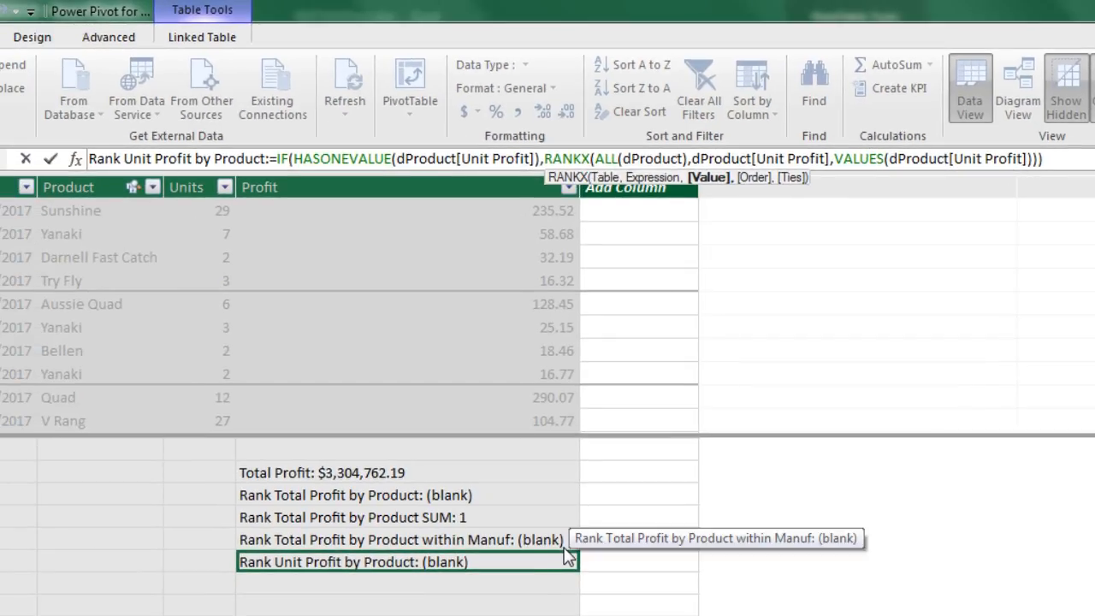
click(507, 546)
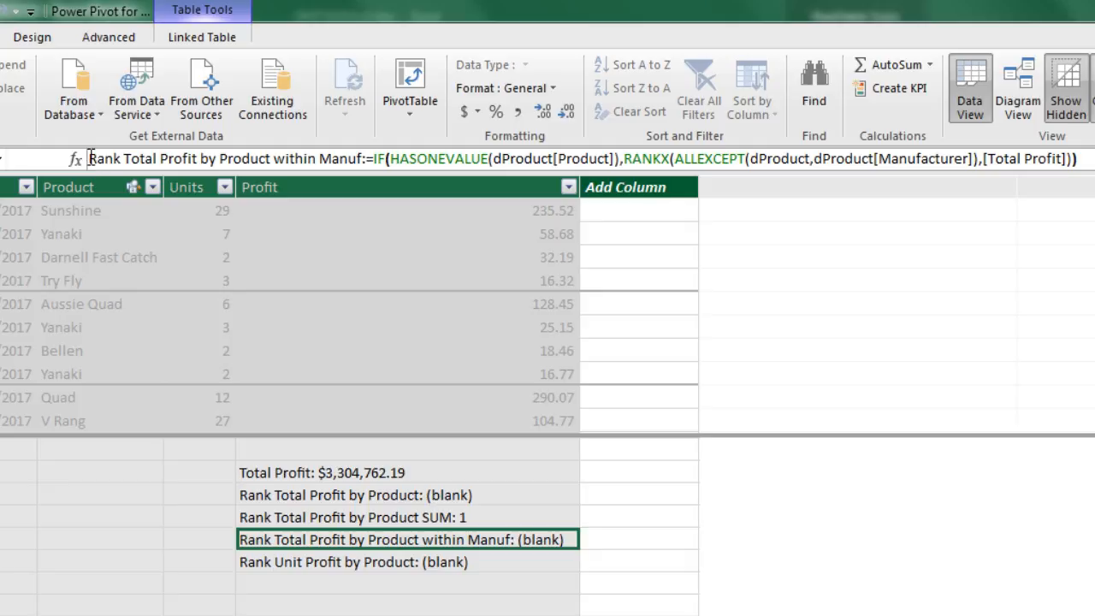
Copy the Rank Total Profit by Product within Manuf formula up to the comma before [Total Profit] into the empty cell below Rank Unit Profit by Product
drag(89, 163, 984, 139)
key(ctrl+c)
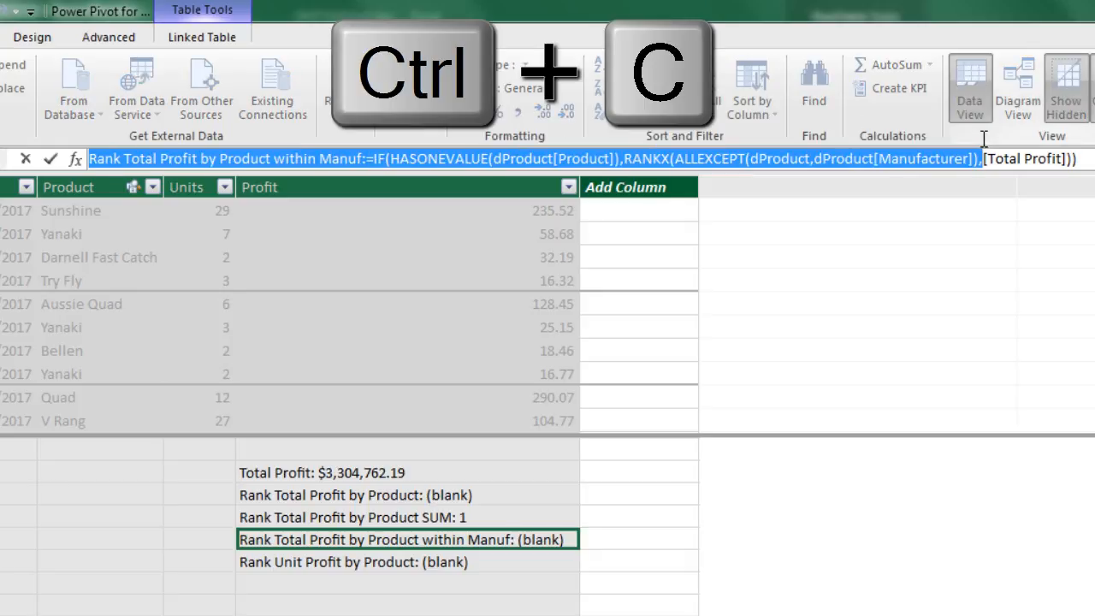
key(Escape)
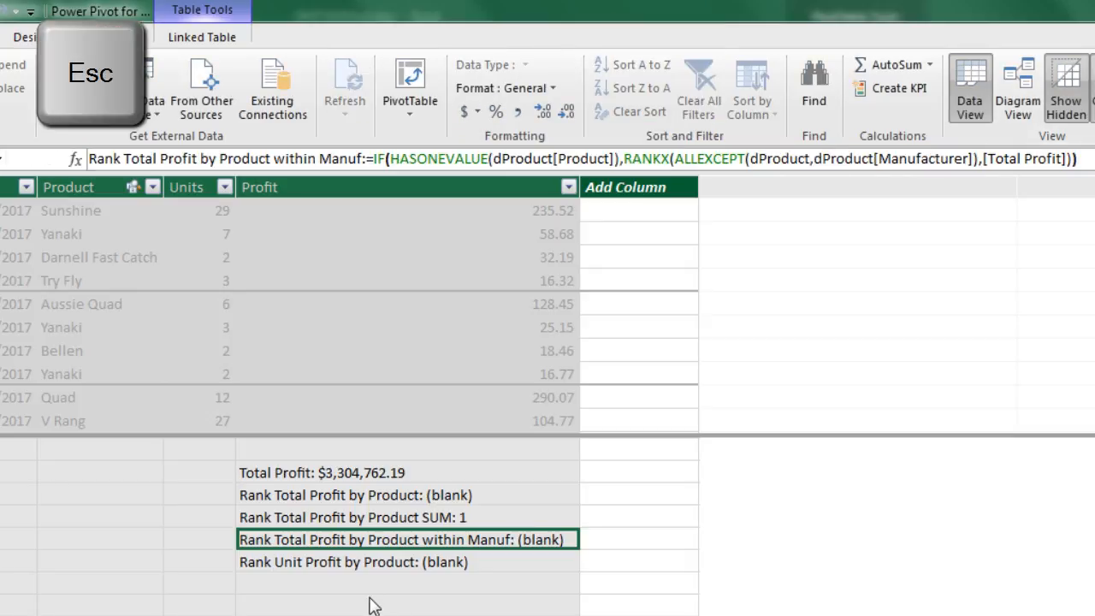
click(355, 589)
click(124, 158)
key(ctrl+v)
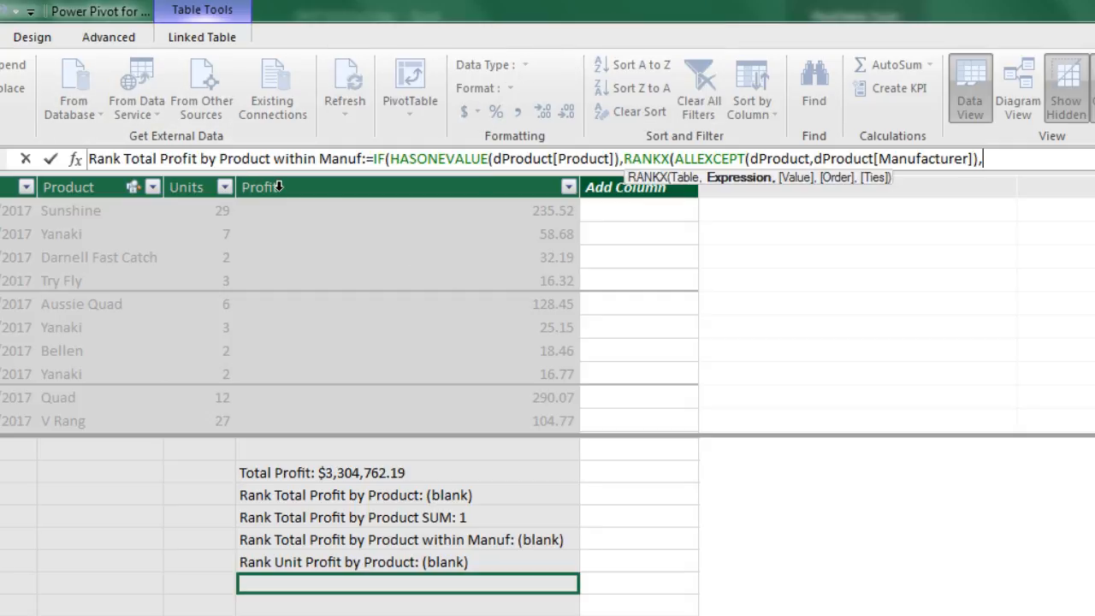
Change Total to Unit in the pasted measure's name, making it Rank Unit Profit by Product within Manuf
drag(142, 159, 159, 158)
key(BackSpace)
key(BackSpace)
key(BackSpace)
text(Unit)
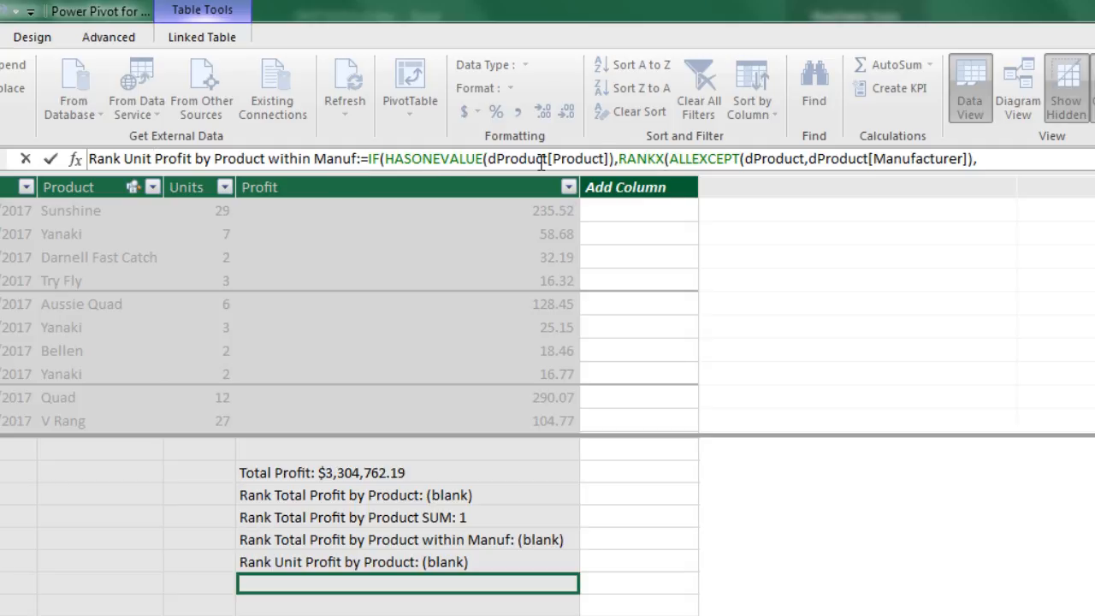
Check the RANKX table argument and add SUM(dProduct[Unit Profit]) as its expression argument
click(647, 159)
click(670, 160)
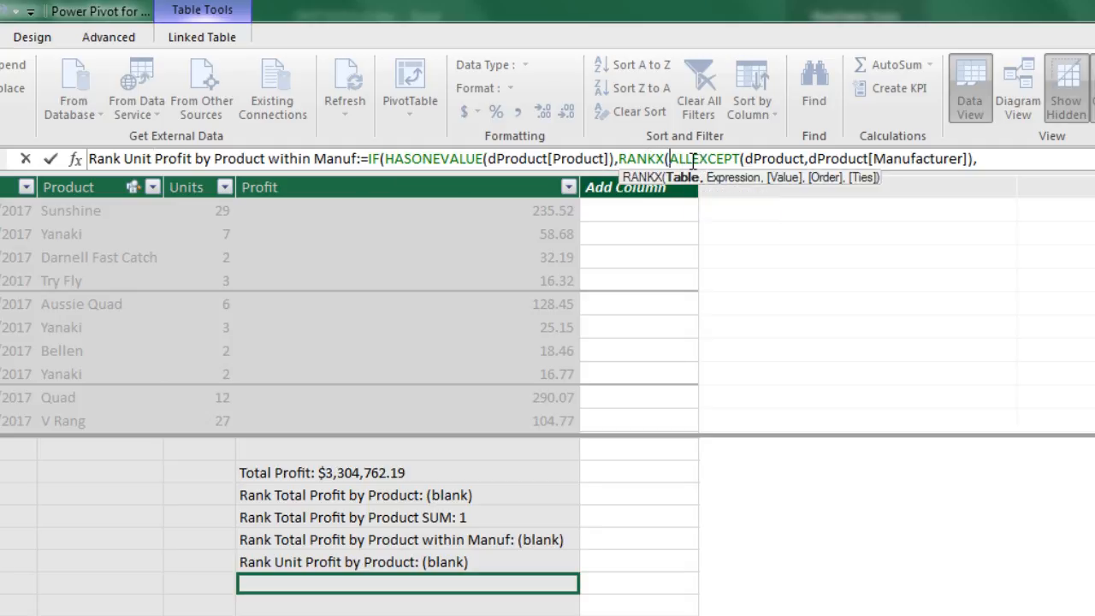
click(860, 159)
click(988, 159)
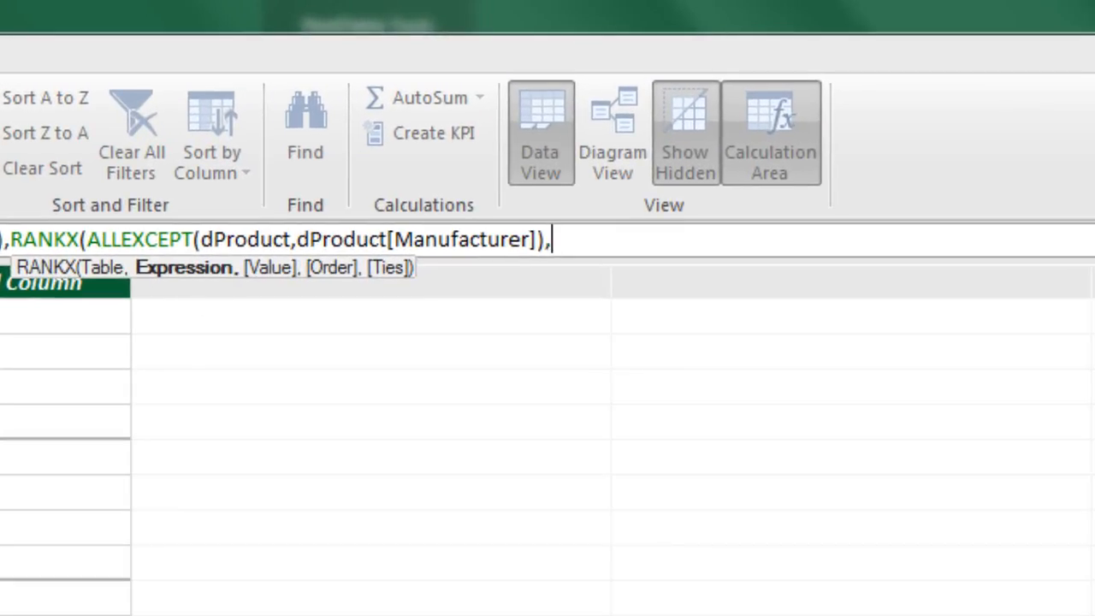
text(sum()
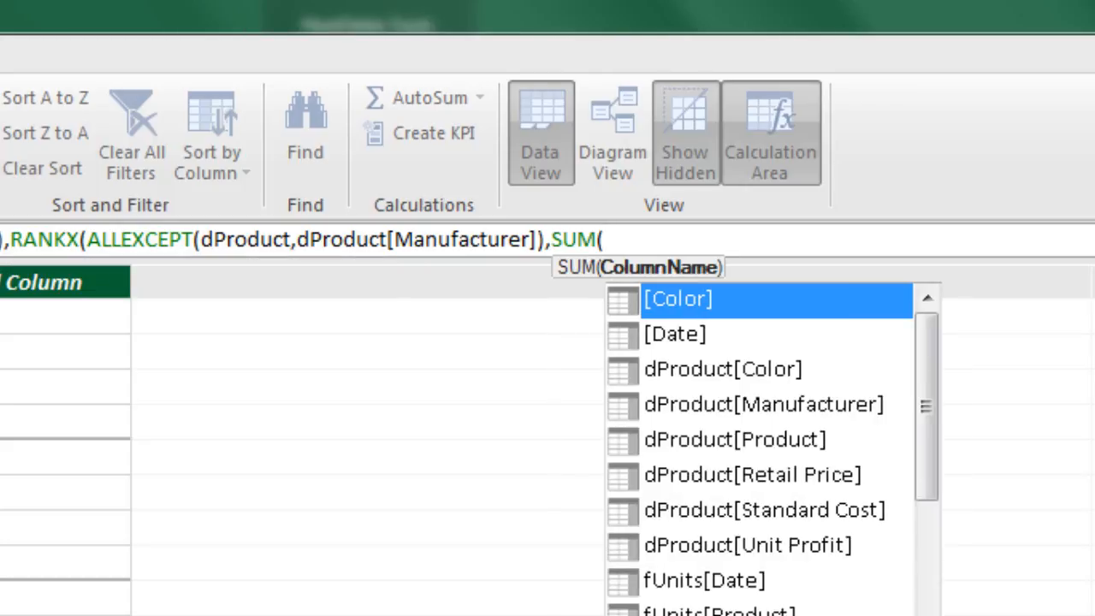
text(dp)
key(Down)
key(Down)
key(Down)
key(Down)
key(Down)
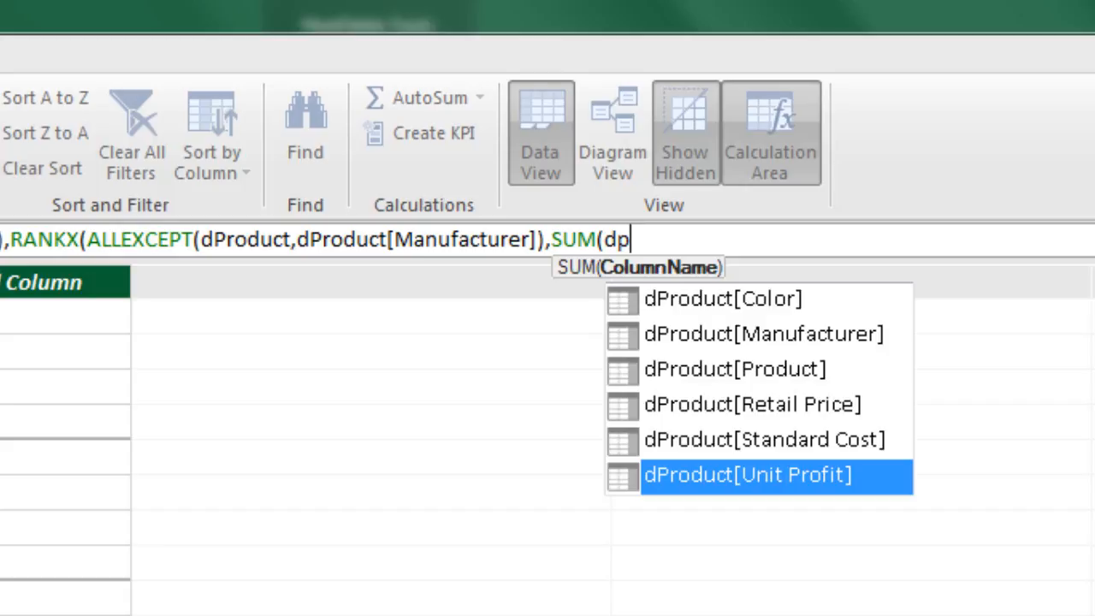
key(Tab)
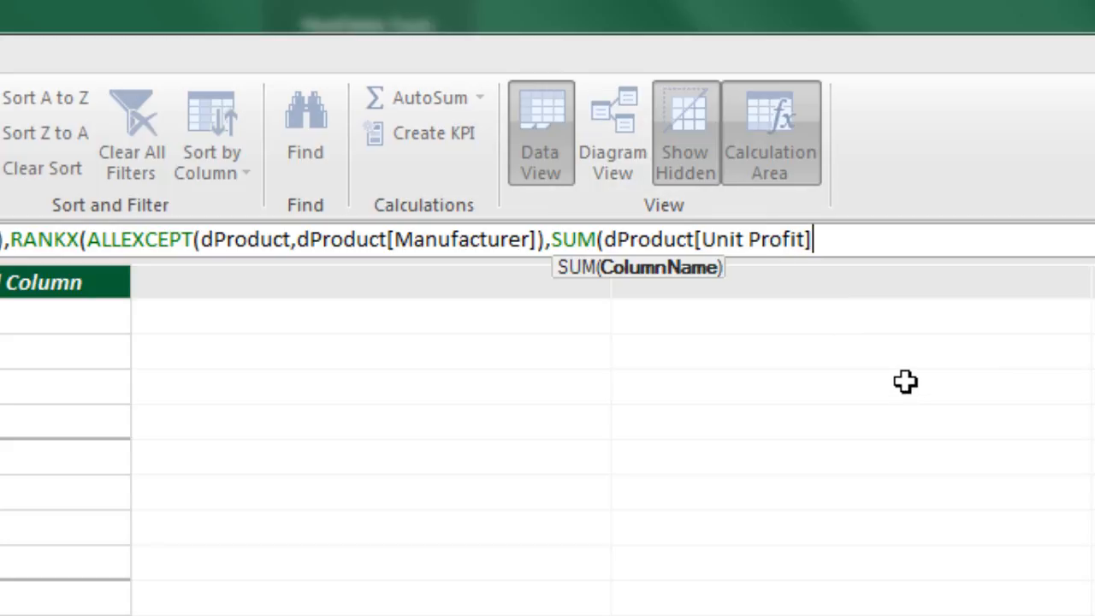
text())
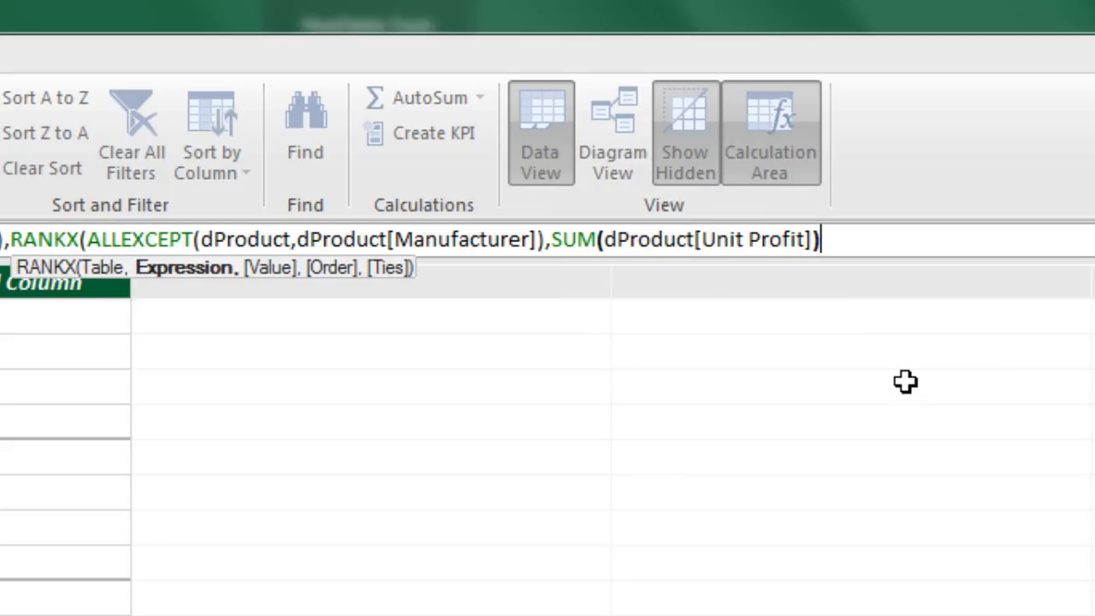
Wrap SUM(dProduct[Unit Profit]) in the CALCULATE function, including its closing parenthesis
click(554, 242)
text(c)
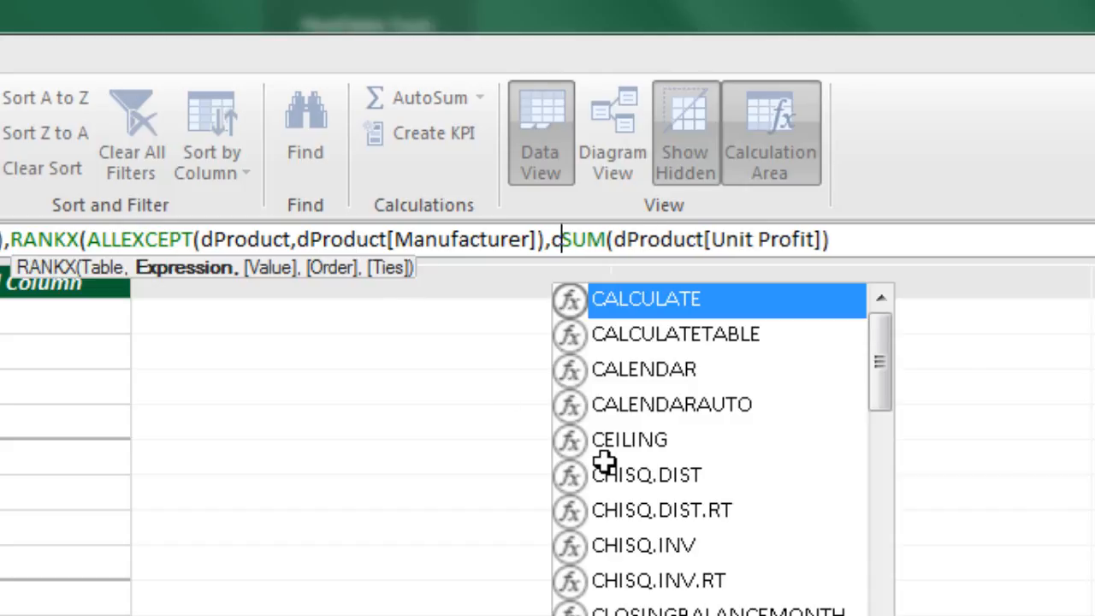
key(Tab)
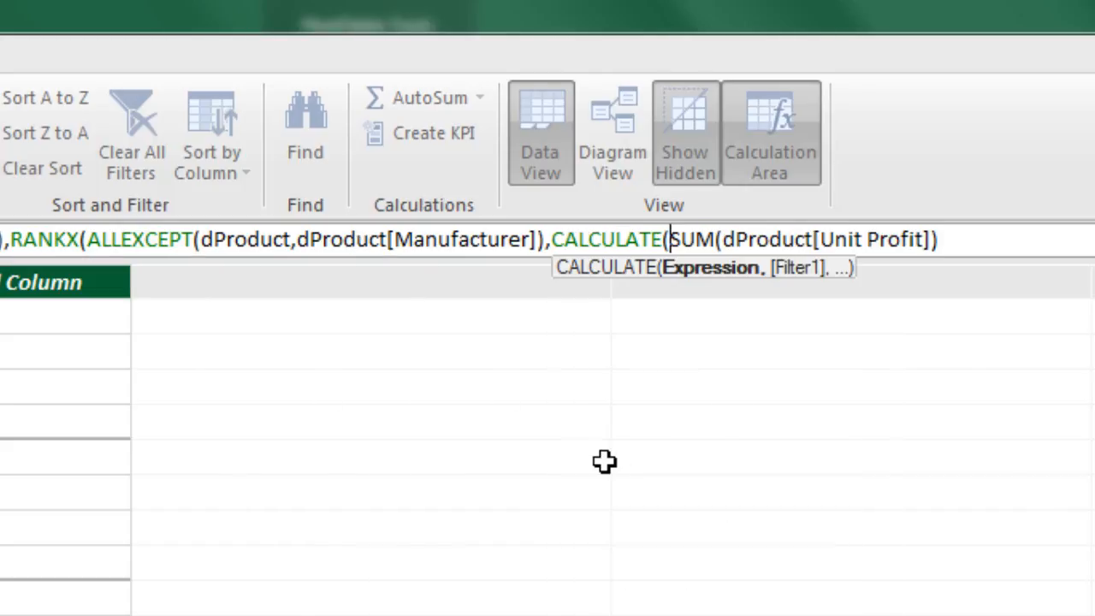
click(975, 244)
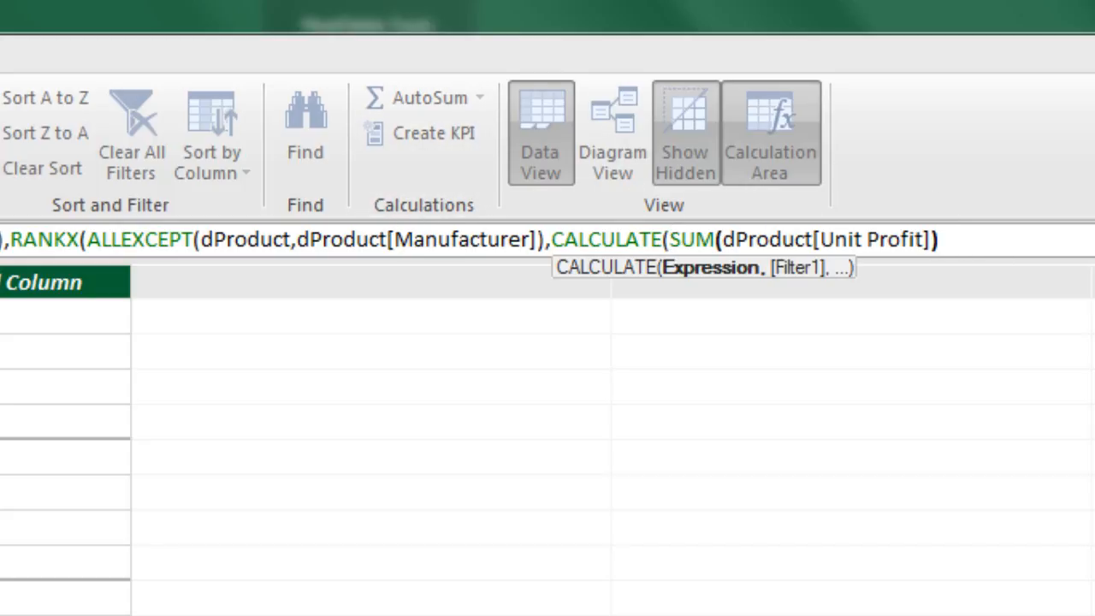
text())
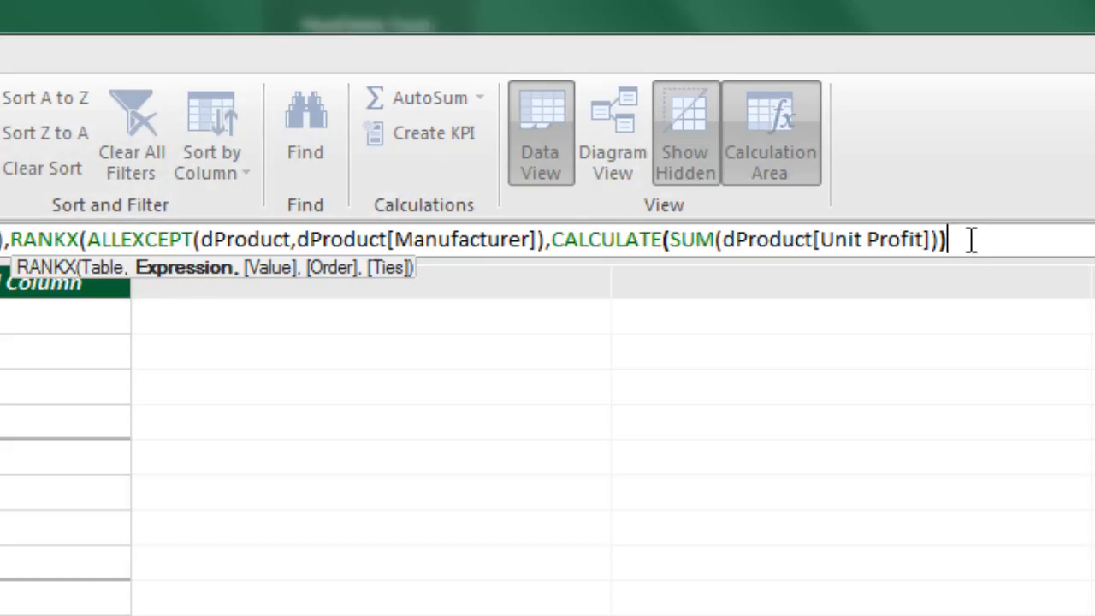
Close the RANKX and IF functions and enter the Rank Unit Profit by Product within Manuf measure
text())
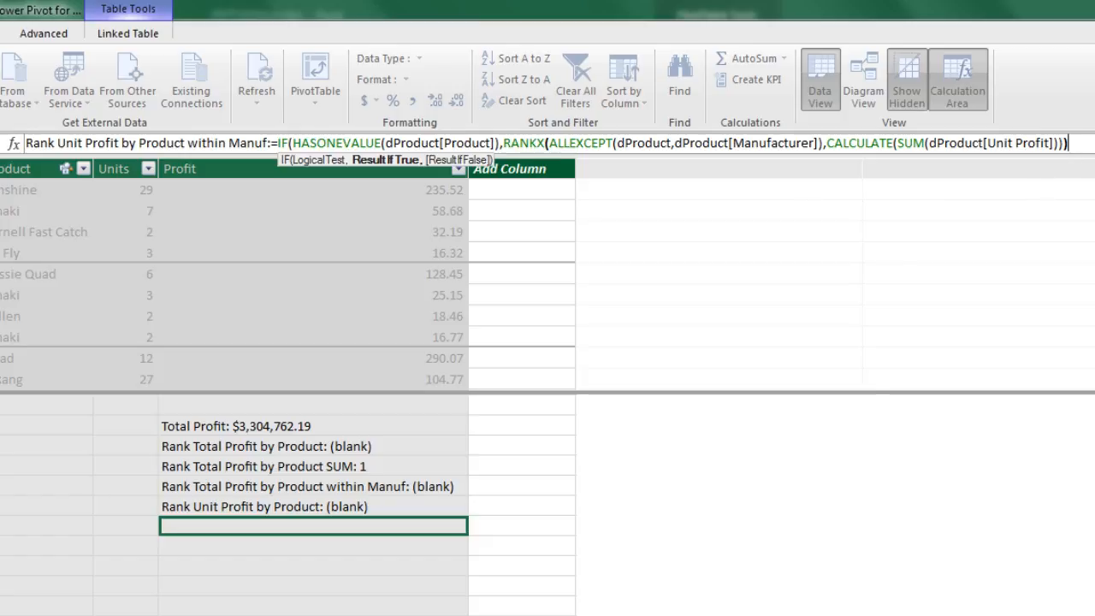
text())
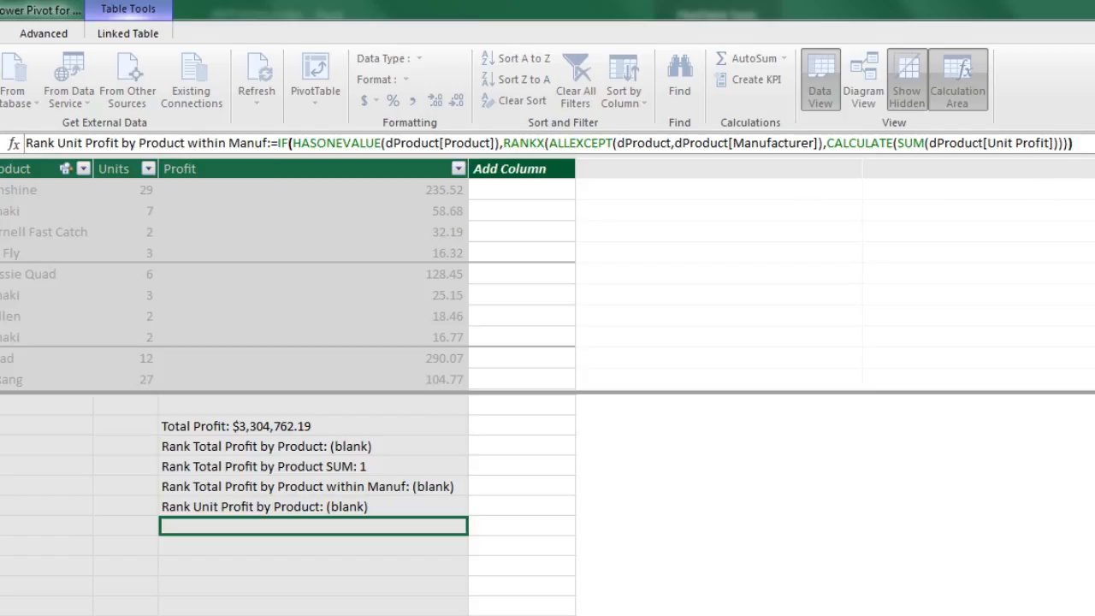
key(Return)
Switch to Excel, add Rank Unit Profit by Product within Manuf to the PivotTable values, and check the Turning Point rows
key(alt+Tab)
drag(865, 228, 962, 547)
click(97, 261)
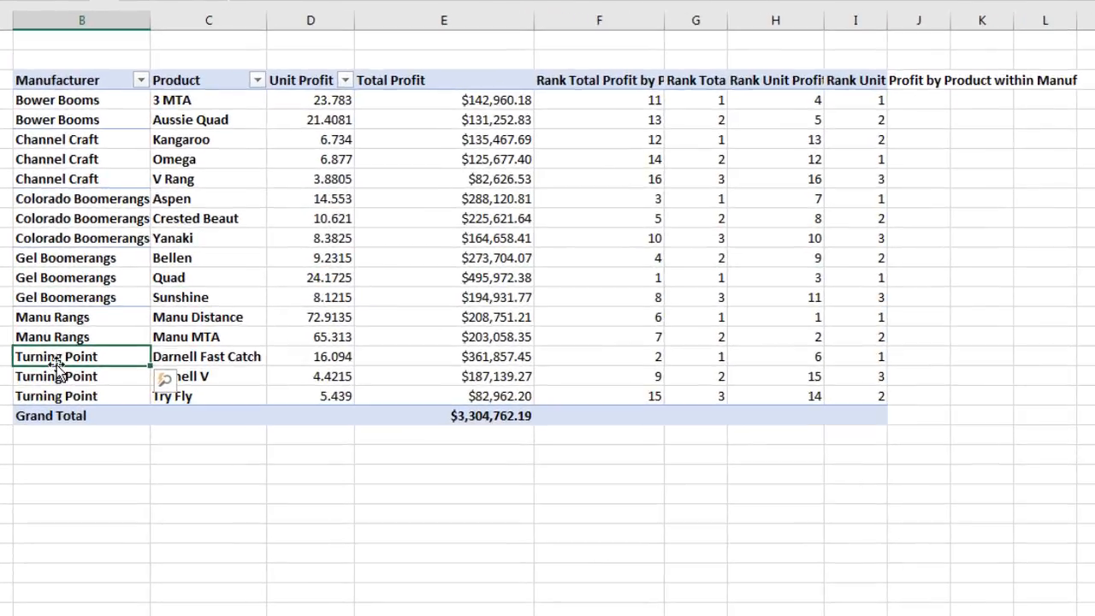
drag(57, 350, 852, 390)
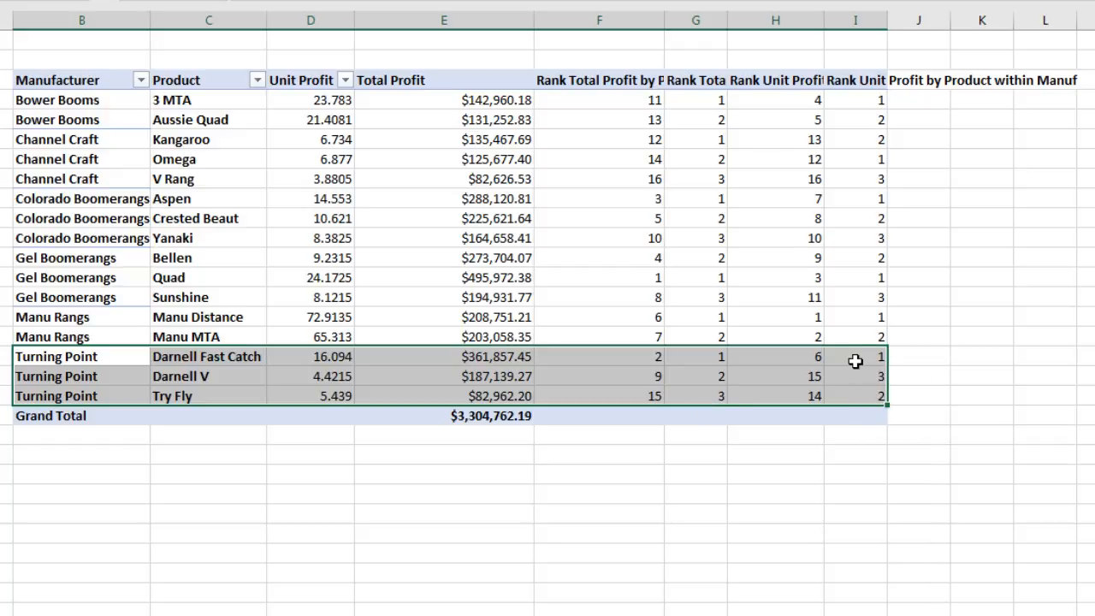
Wrap the text in the PivotTable's header row and move the field list clear of the table
drag(856, 80, 56, 75)
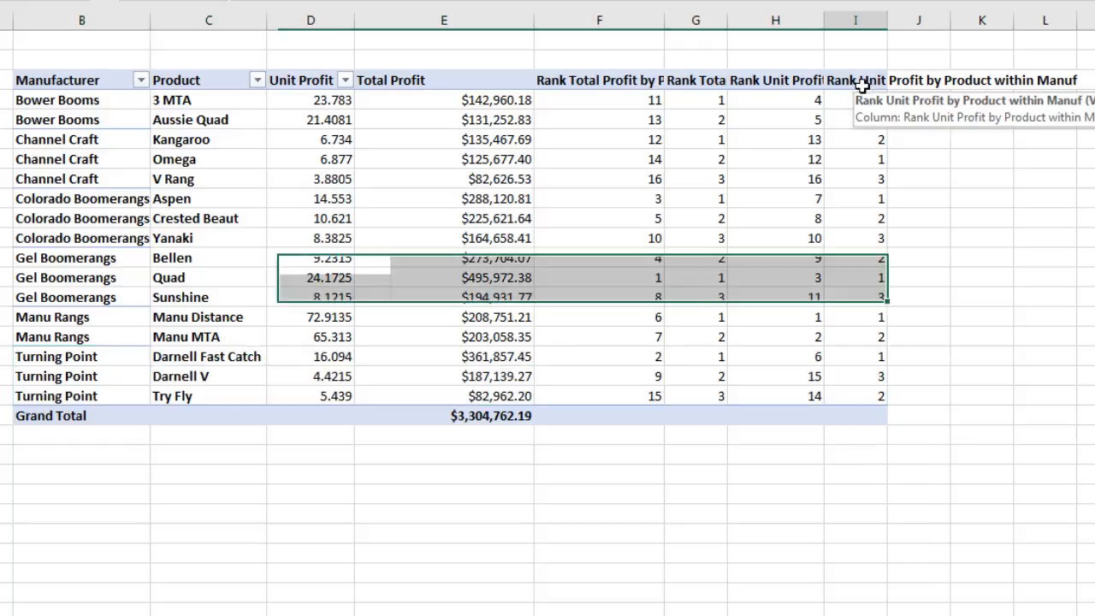
drag(77, 150, 76, 151)
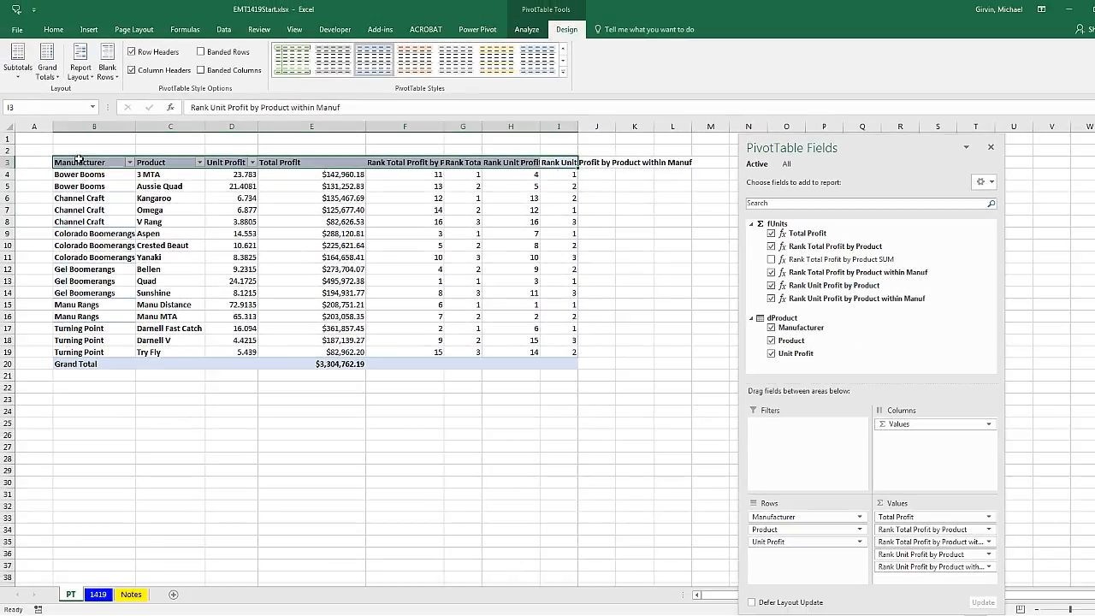
click(53, 29)
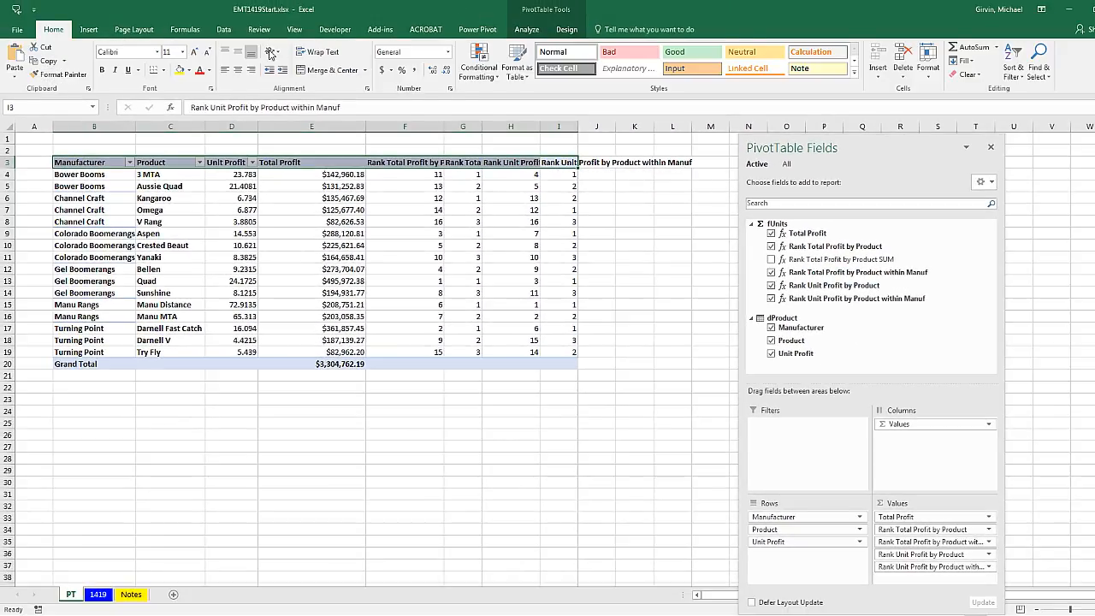
click(318, 52)
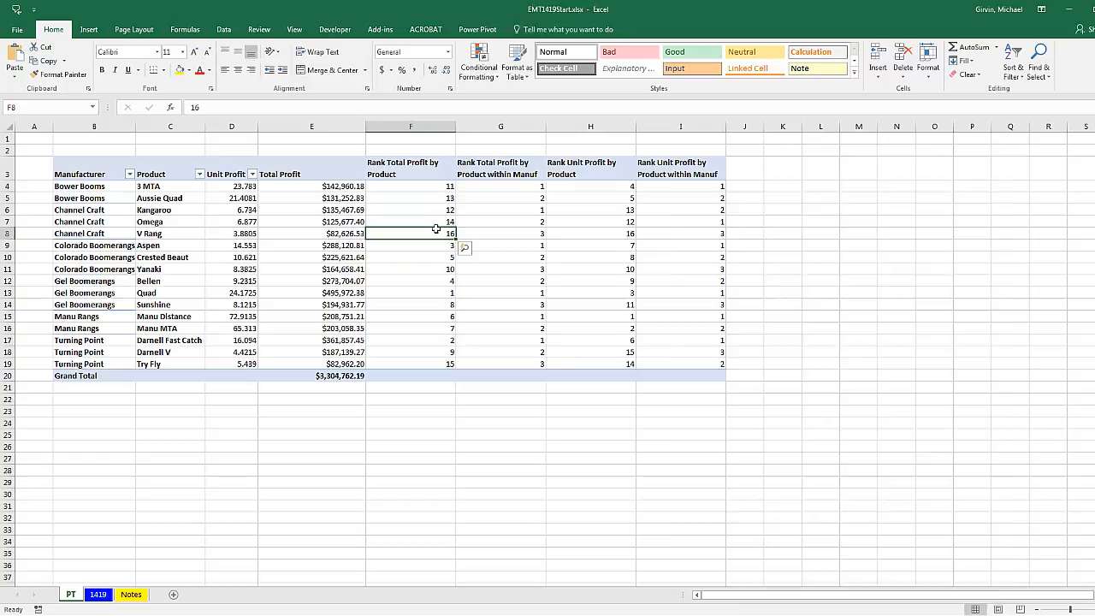
click(434, 232)
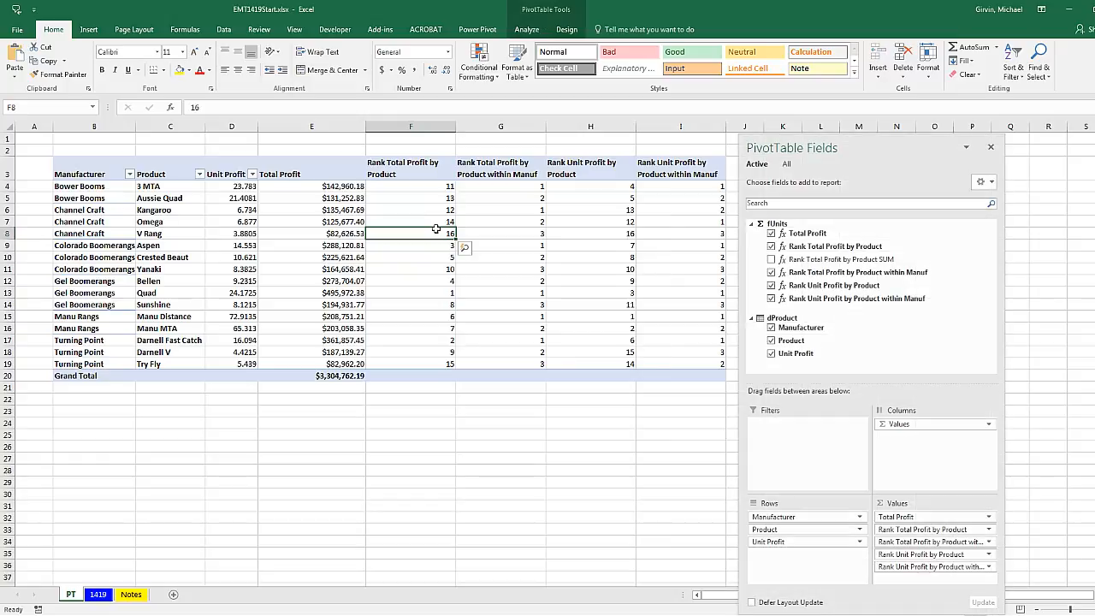
drag(875, 148, 912, 148)
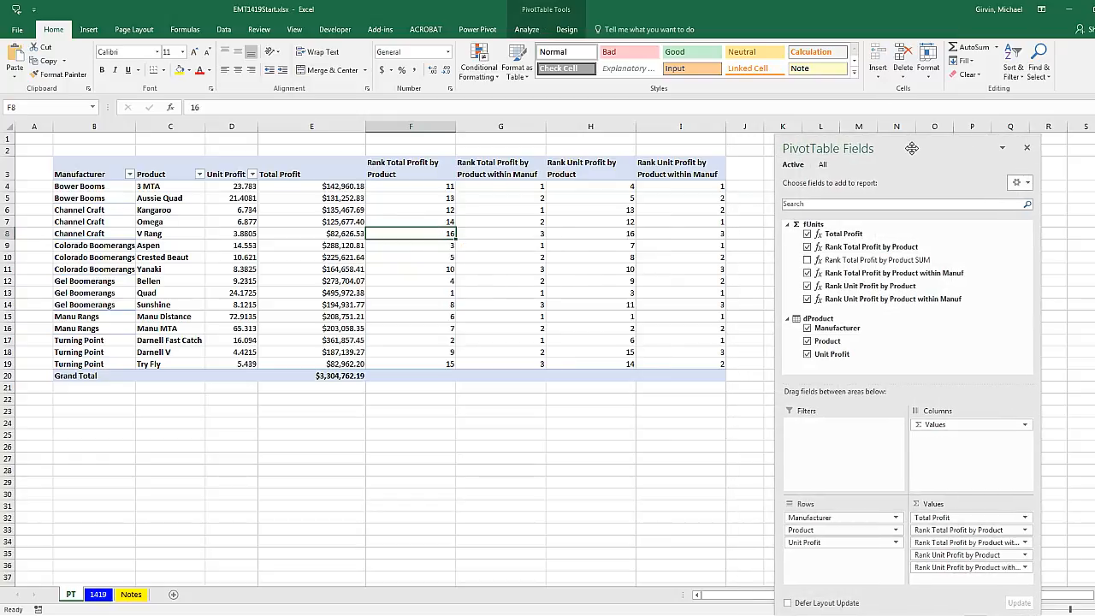
Examine the total profit and unit profit ranks by product and within manufacturer across the four rank columns
click(122, 186)
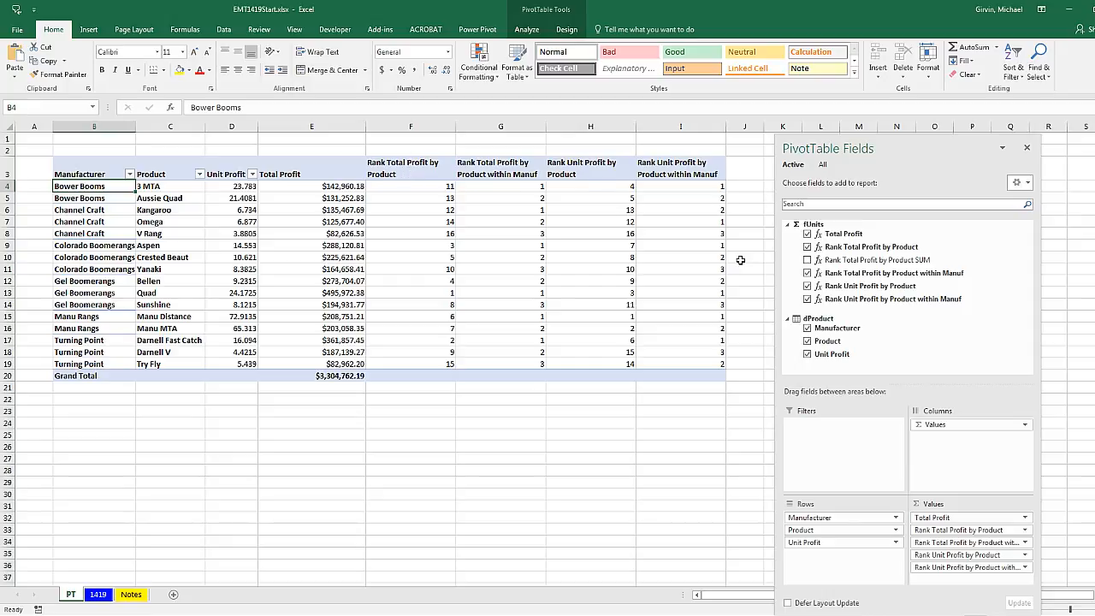
click(421, 235)
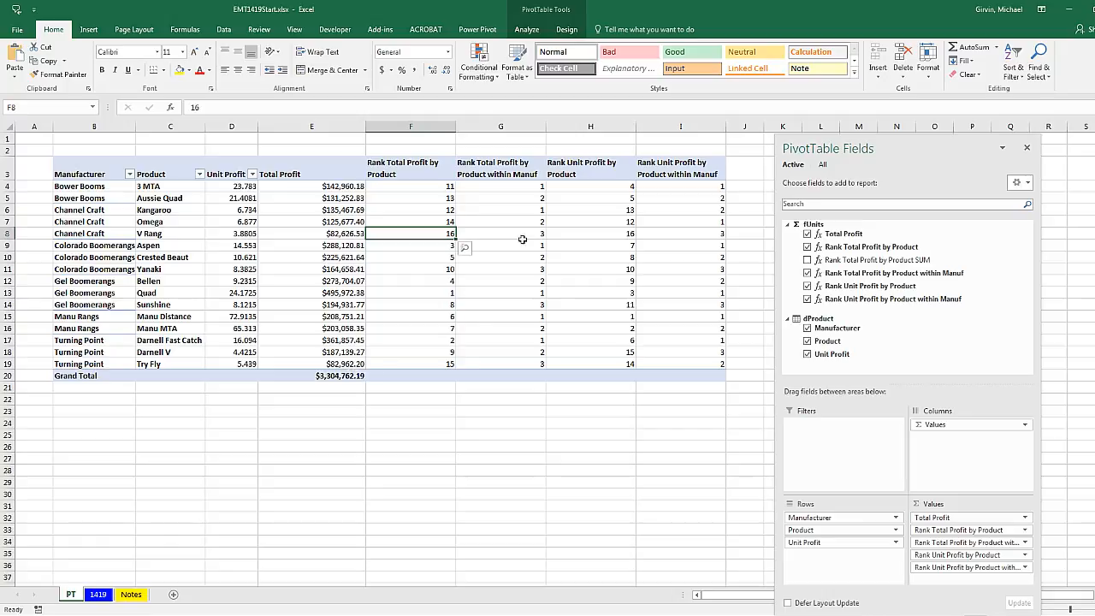
click(518, 189)
drag(518, 189, 520, 199)
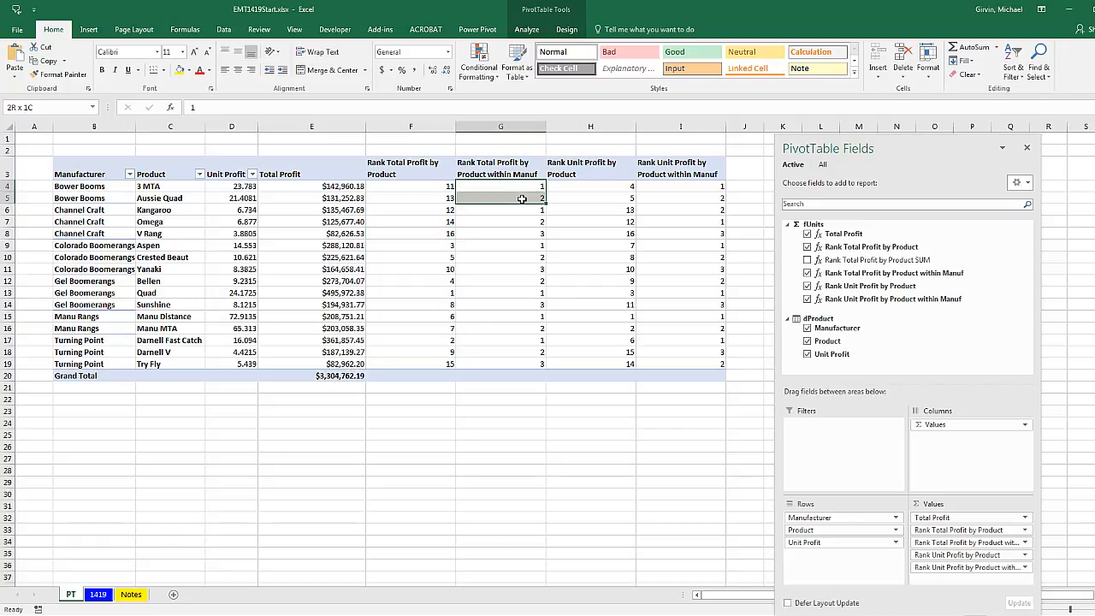
click(611, 187)
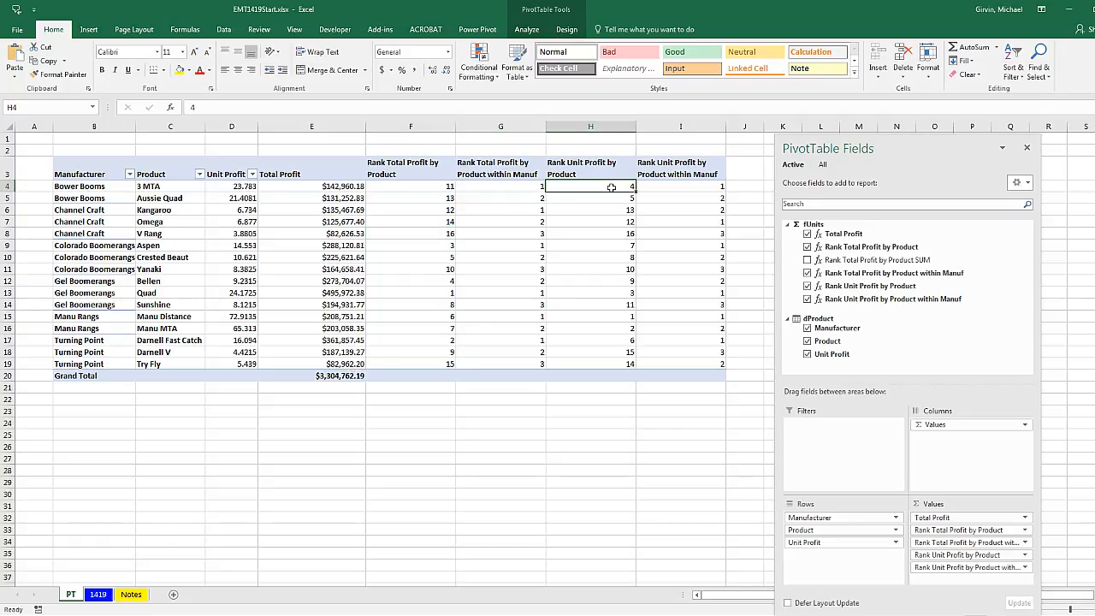
click(678, 209)
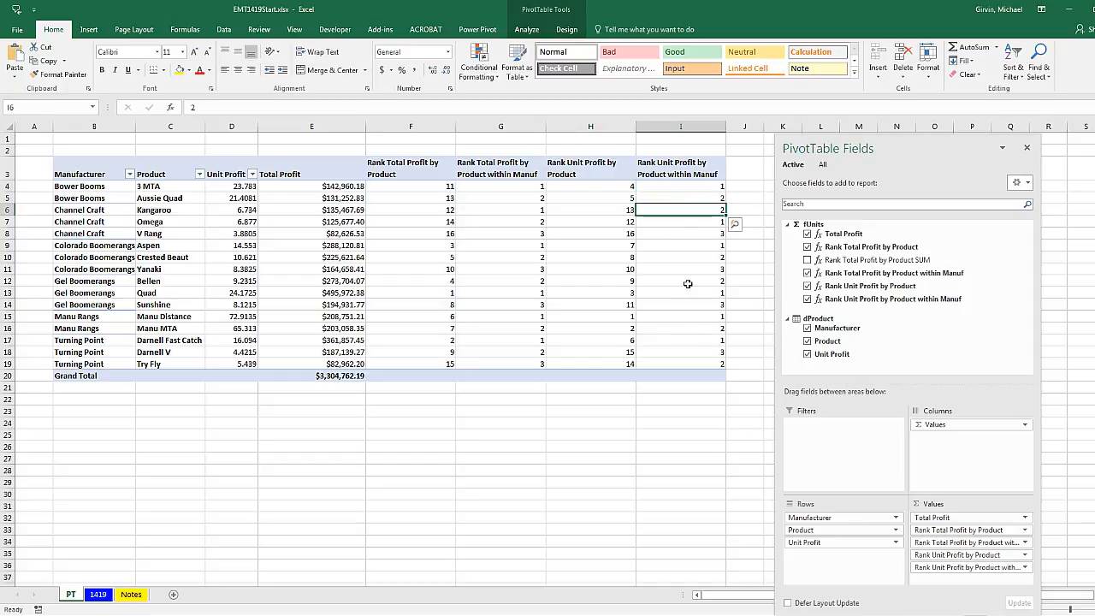